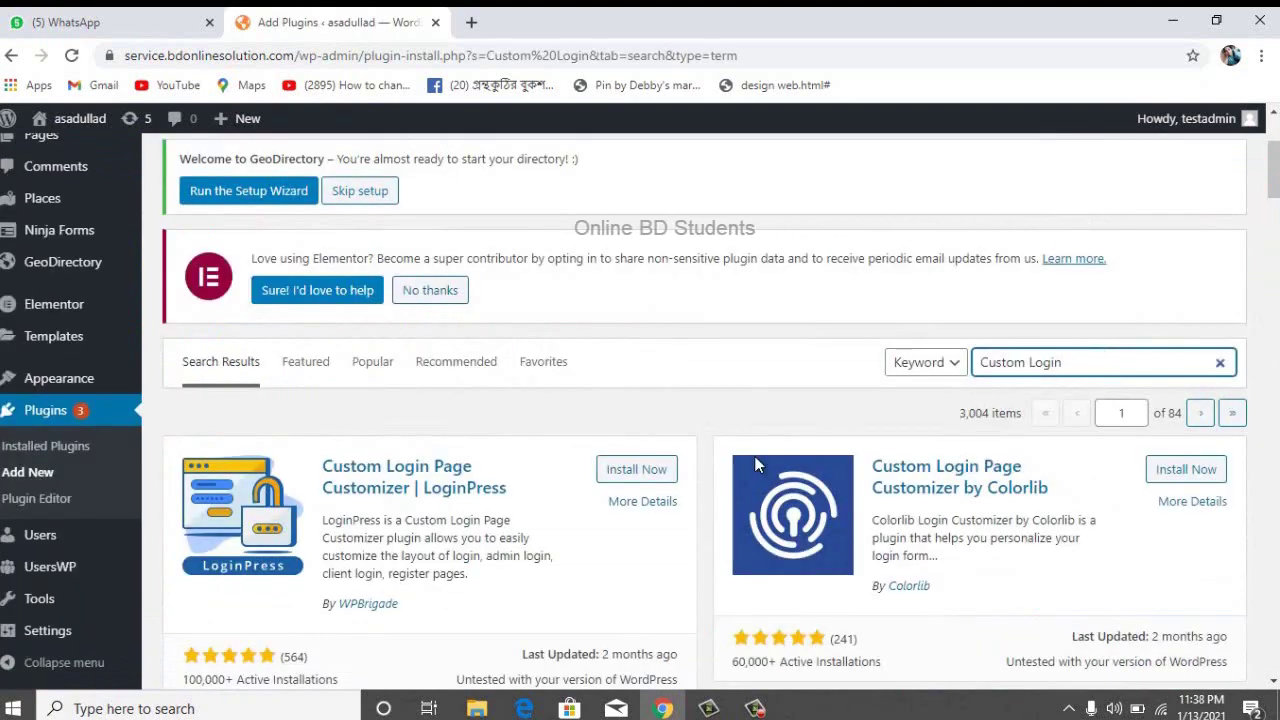
Install and activate the Custom Login Page Customizer | LoginPress plugin from the search results.
left_click(658, 470)
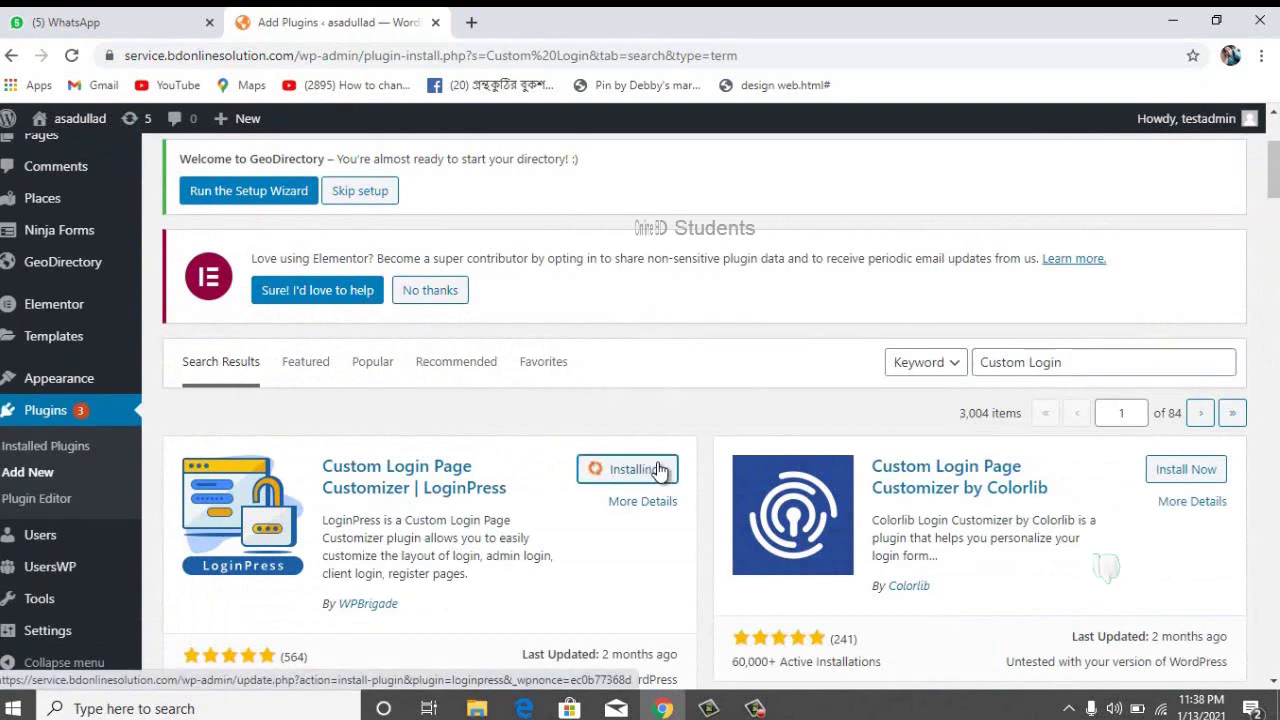
left_click(658, 470)
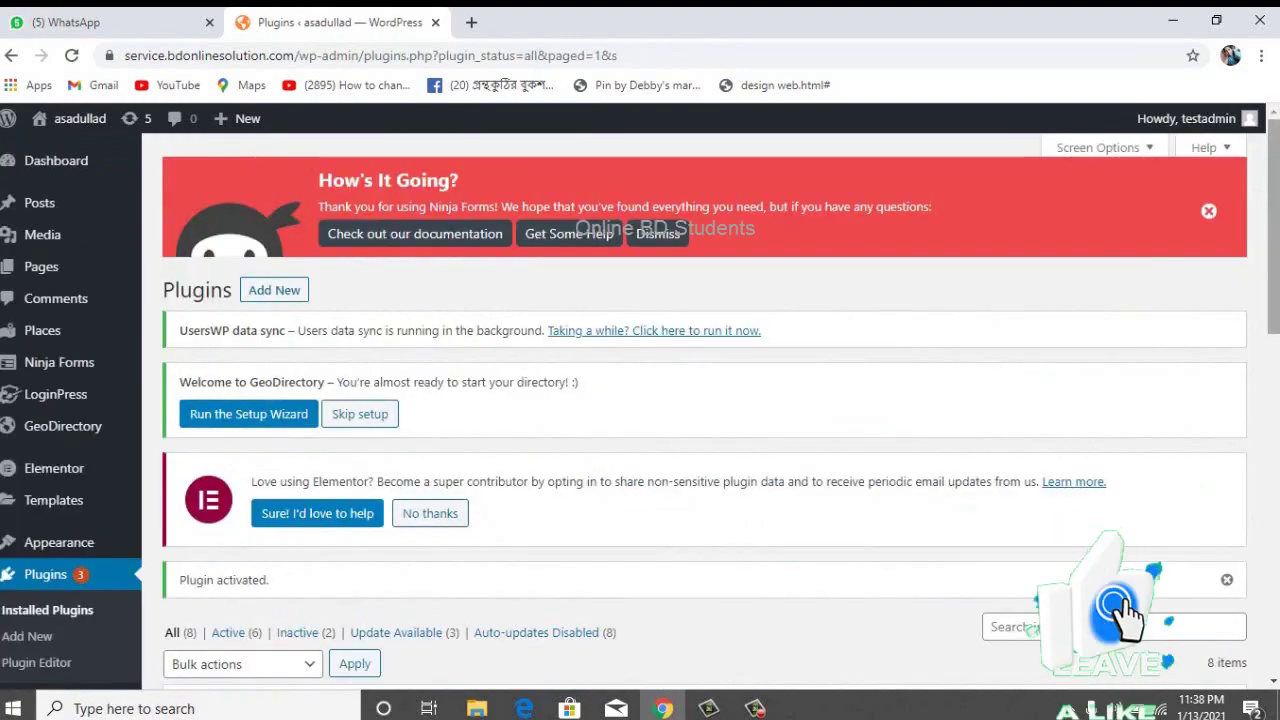
scroll(1272, 323, "down", 3)
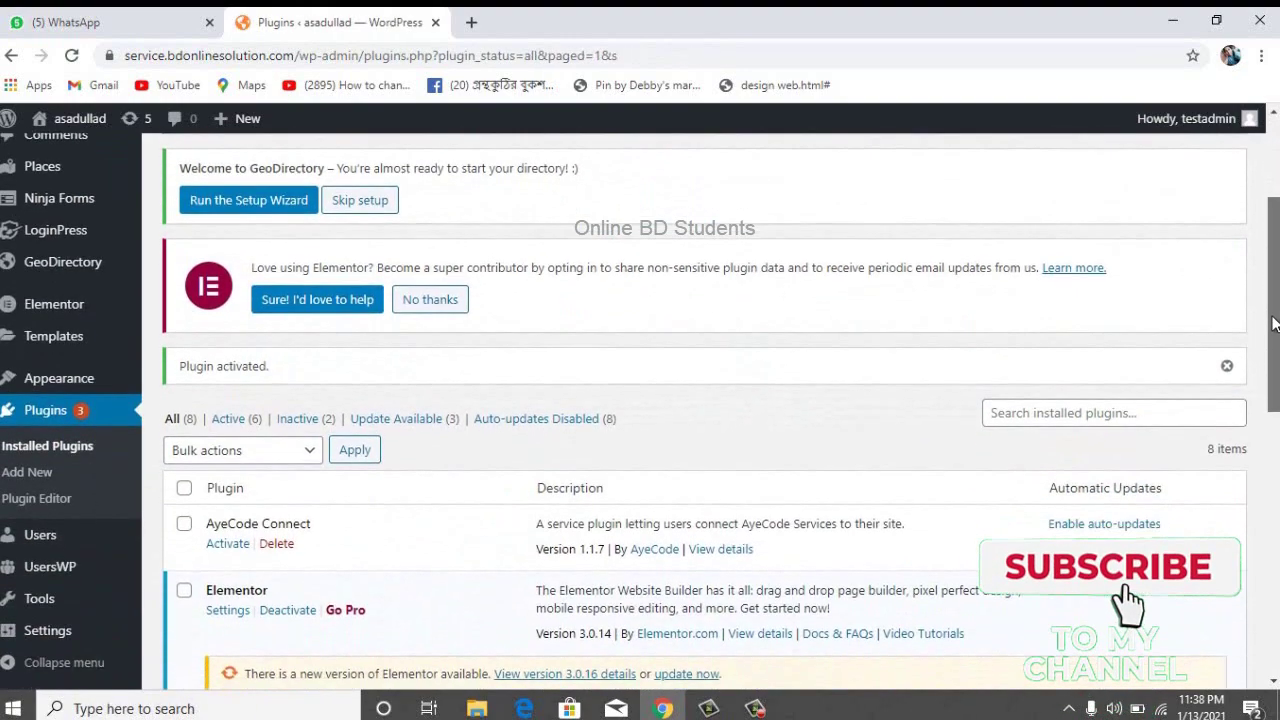
scroll(1272, 323, "up", 1)
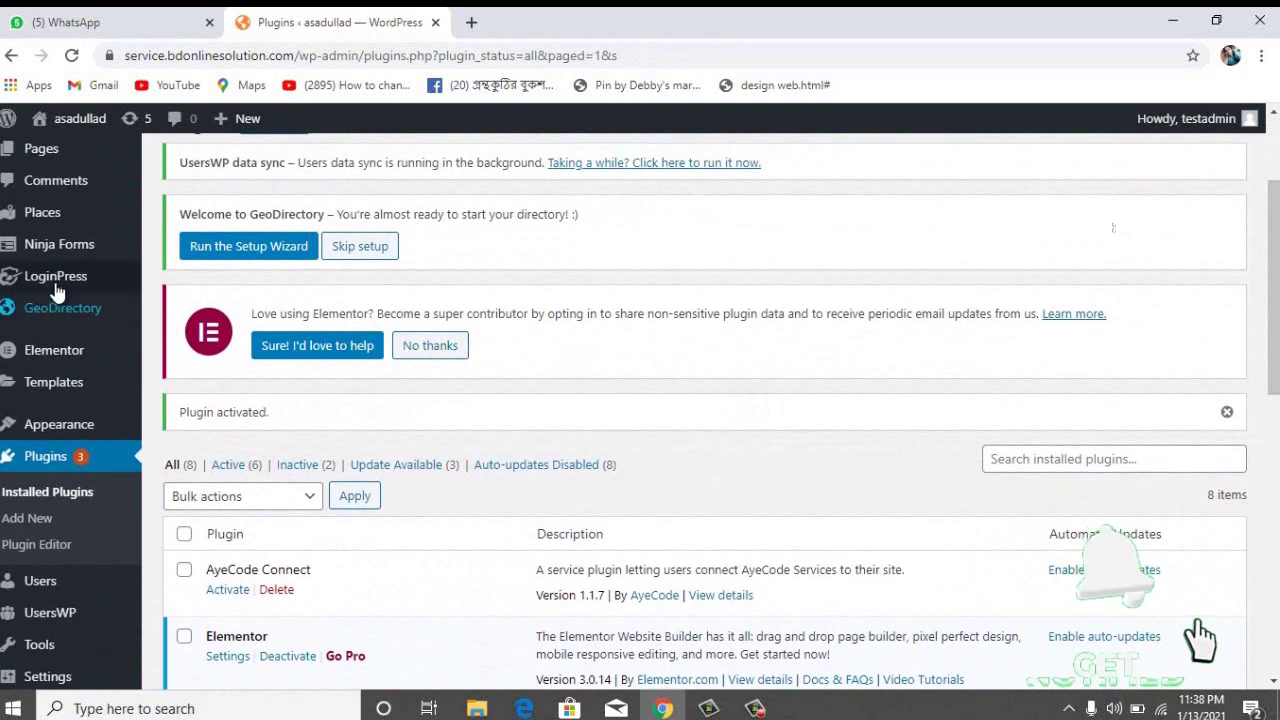
Open the LoginPress settings page and review its session, password field, login order and reset options.
mouse_move(57, 290)
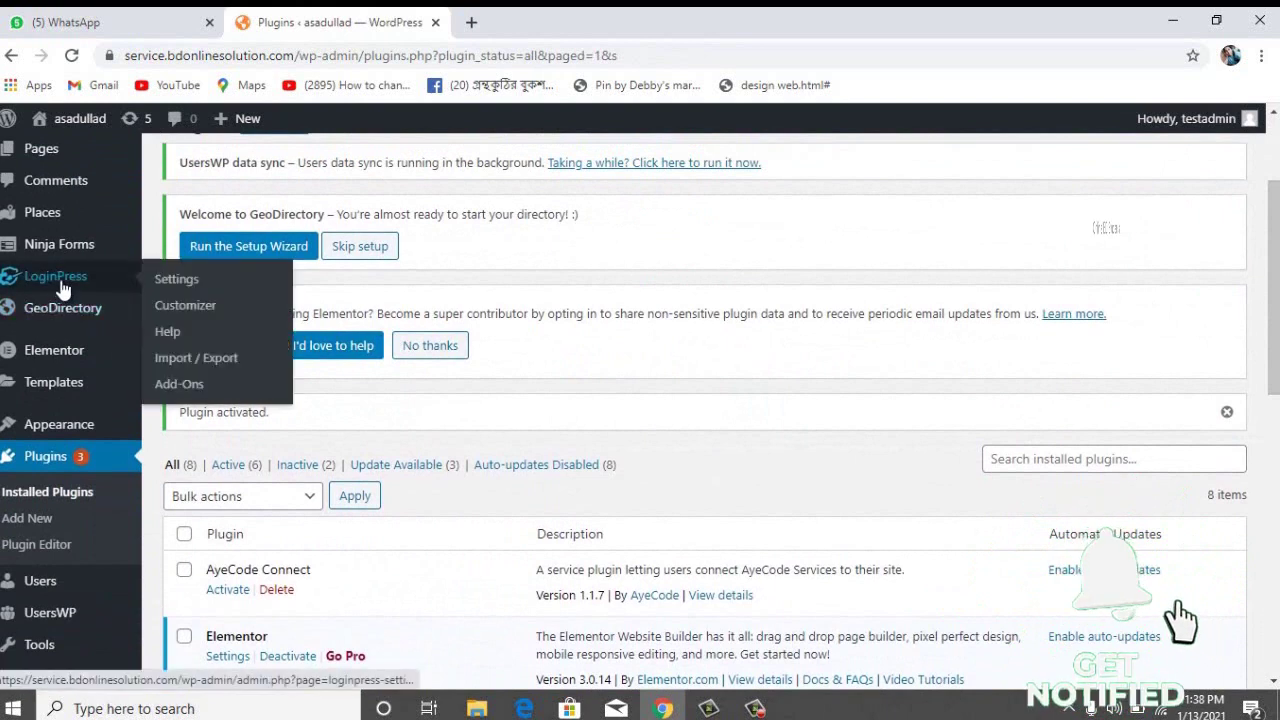
left_click(182, 280)
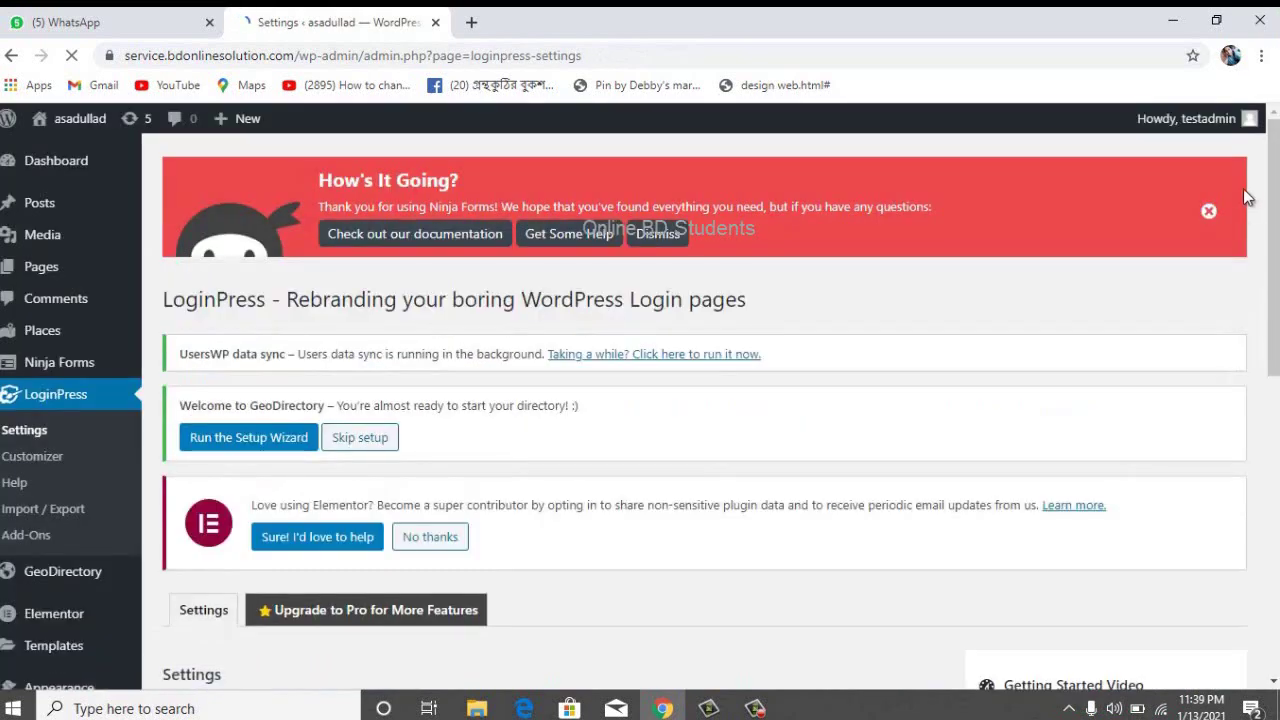
scroll(1268, 195, "down", 2)
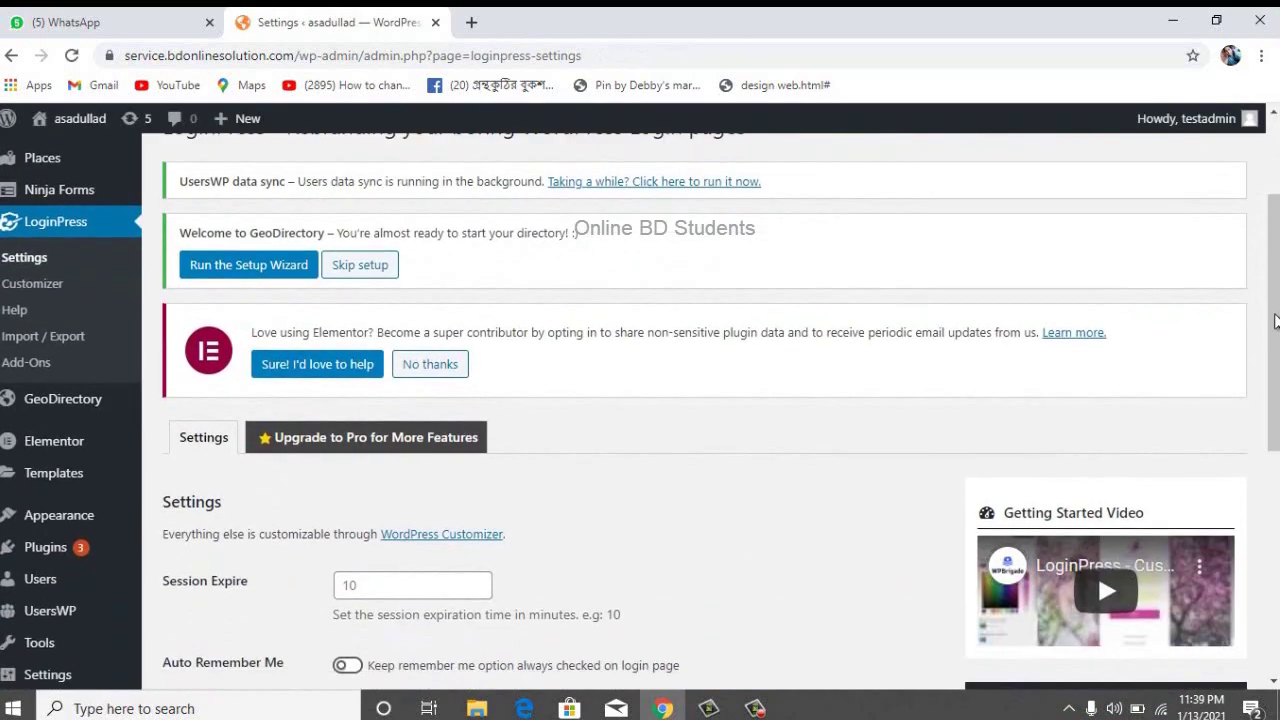
left_click_drag(1275, 320, 1272, 402)
scroll(1268, 402, "down", 2)
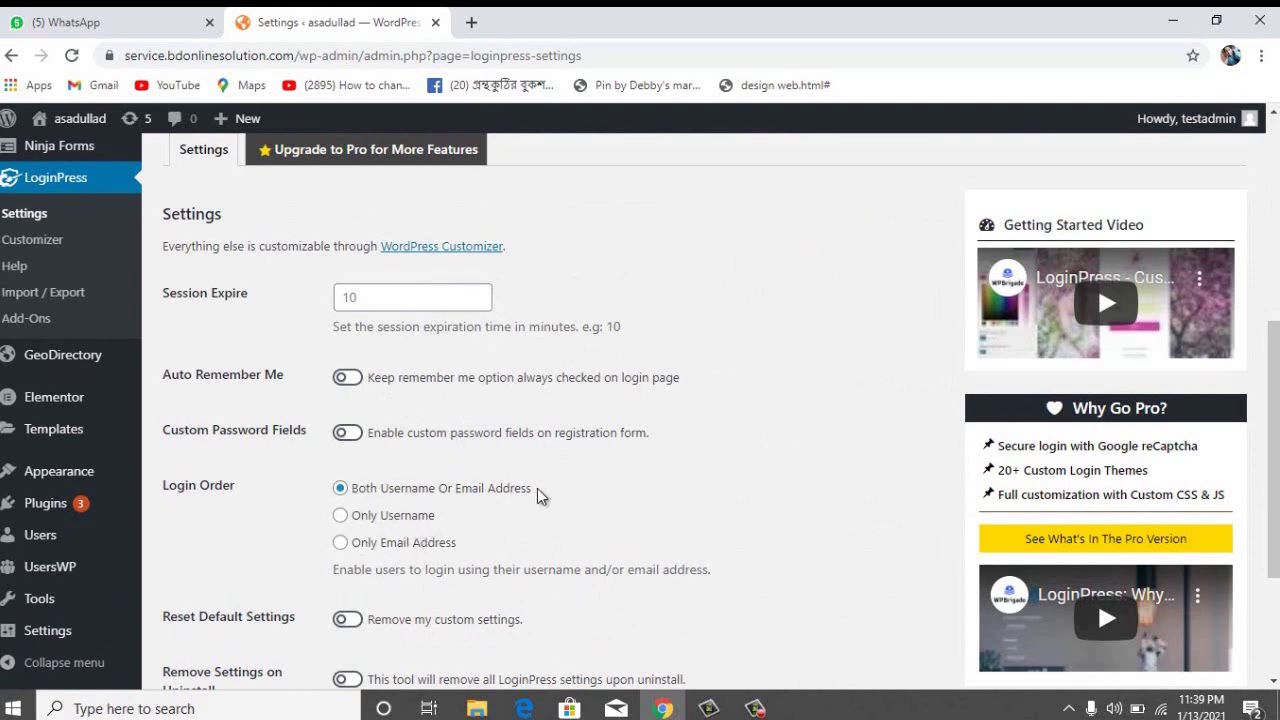
scroll(537, 488, "down", 2)
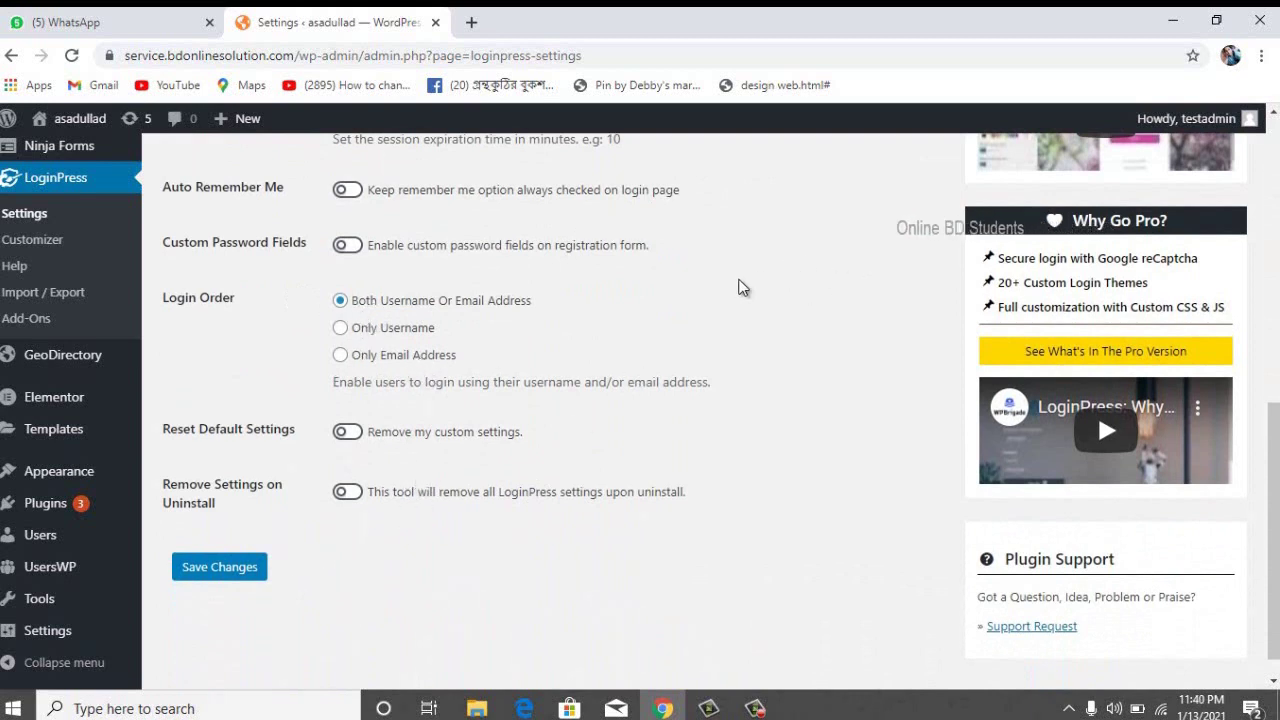
Open the LoginPress customizer, look over the available login themes and return to its section list.
scroll(737, 290, "up", 3)
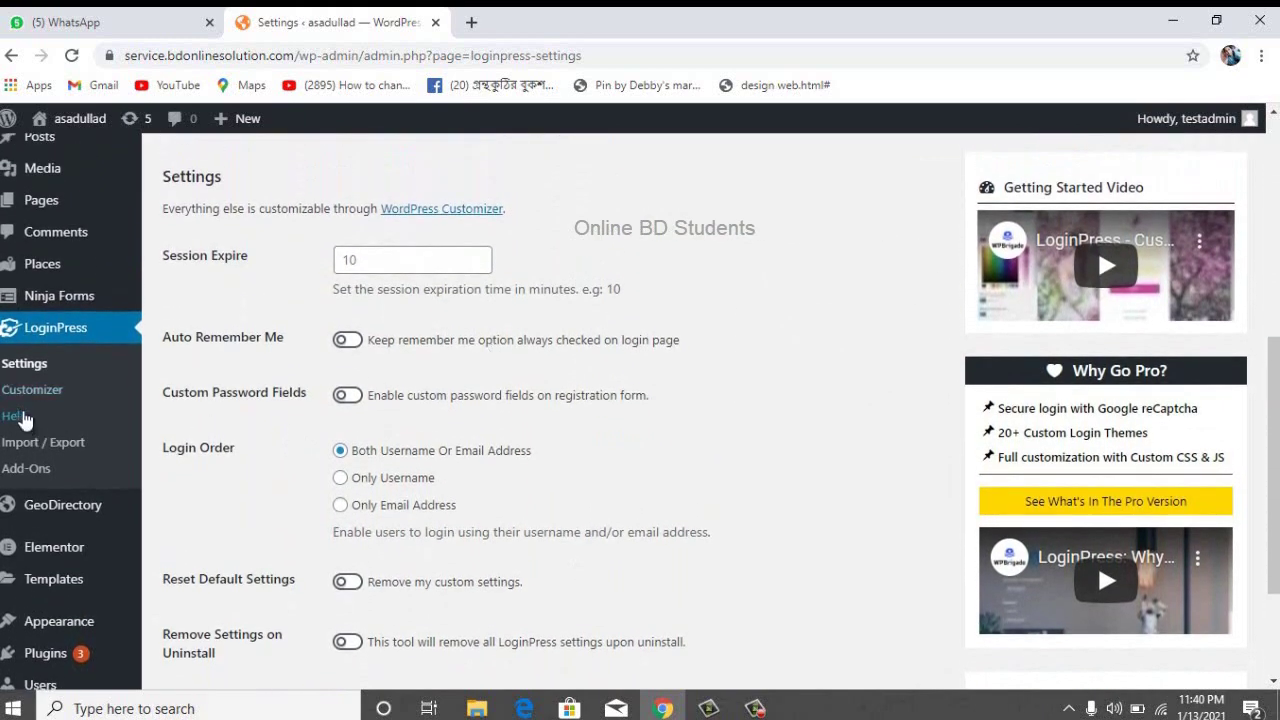
left_click(36, 396)
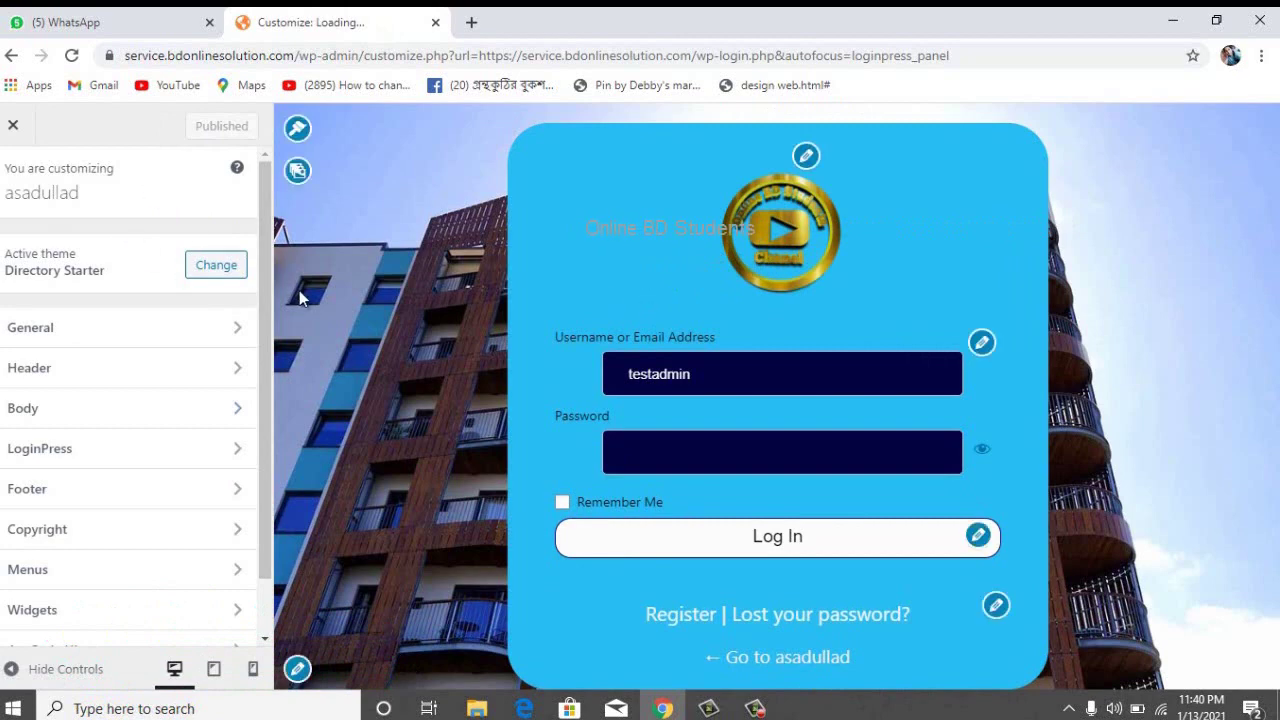
left_click(297, 131)
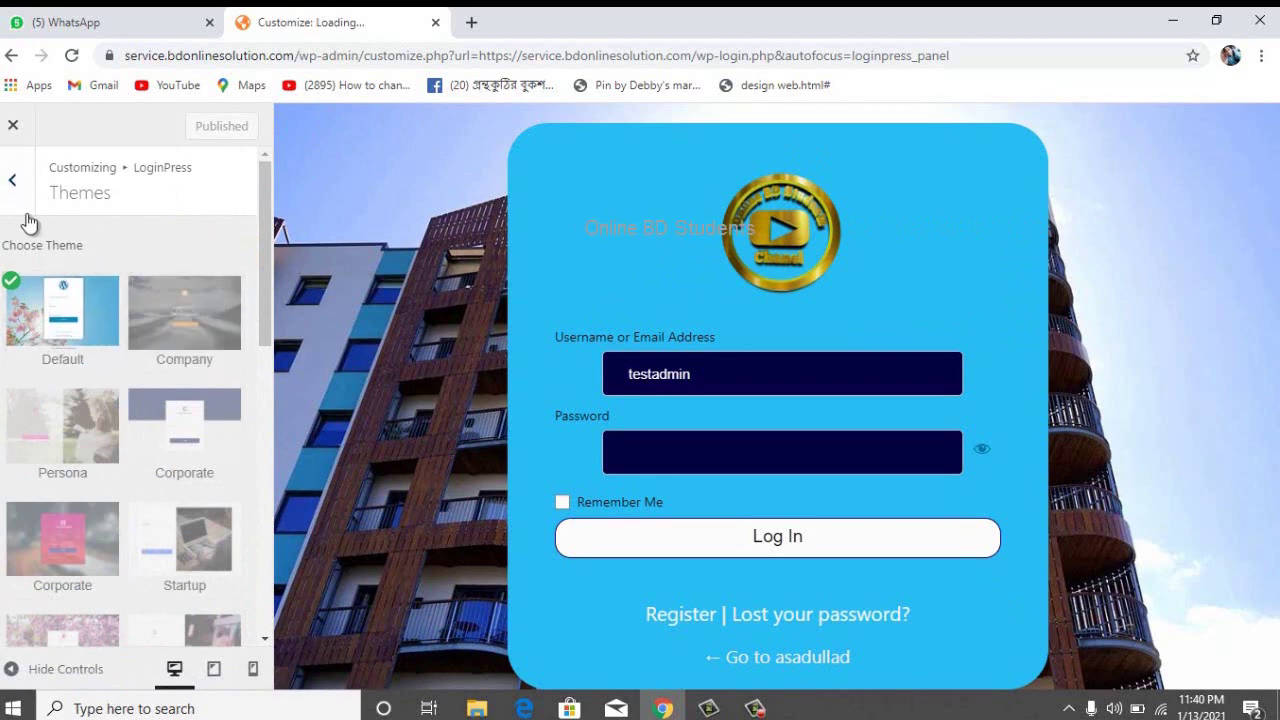
left_click(14, 182)
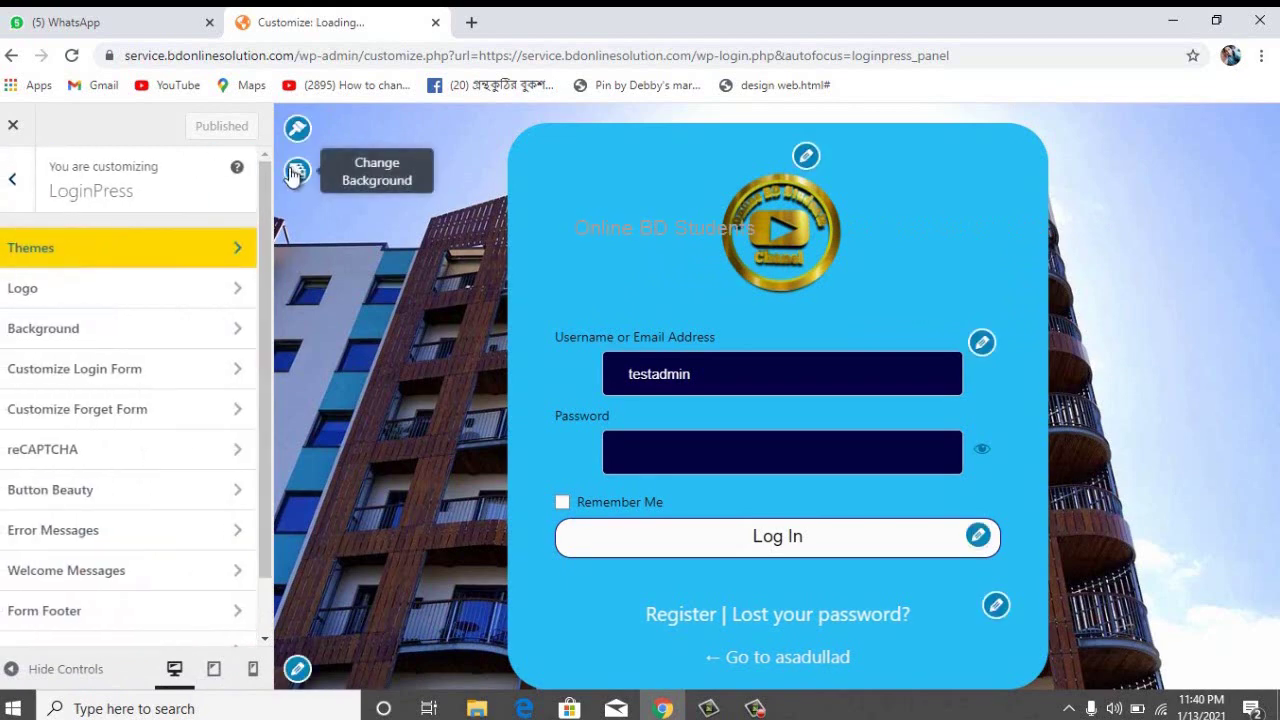
Open the background settings and apply the green leaves gallery image as the login page background.
left_click(294, 173)
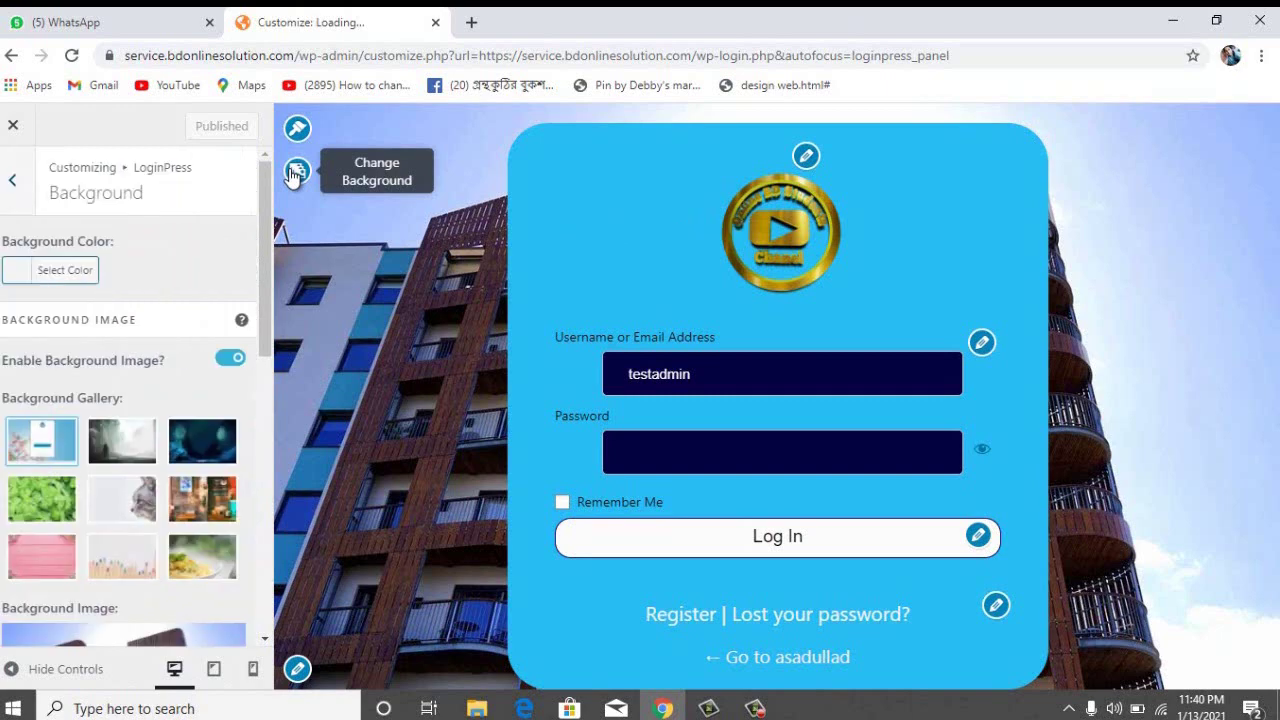
left_click(41, 498)
scroll(130, 450, "down", 5)
left_click_drag(268, 372, 264, 324)
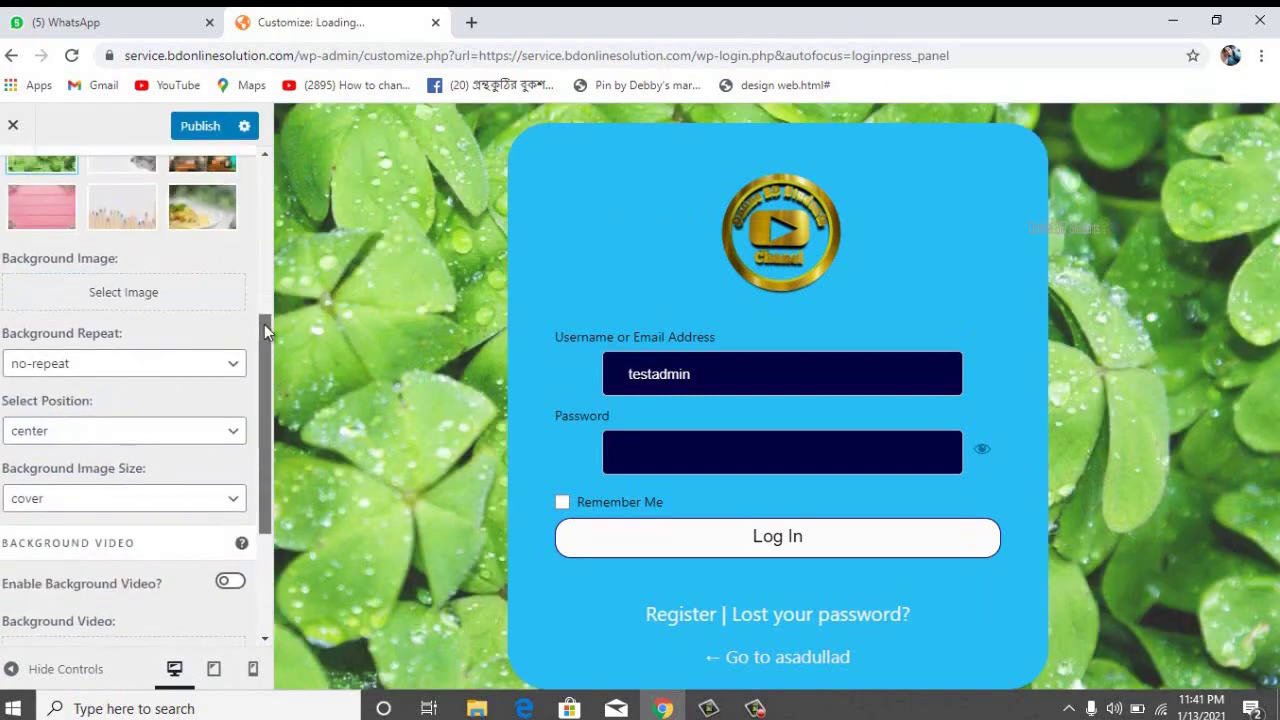
scroll(264, 324, "up", 3)
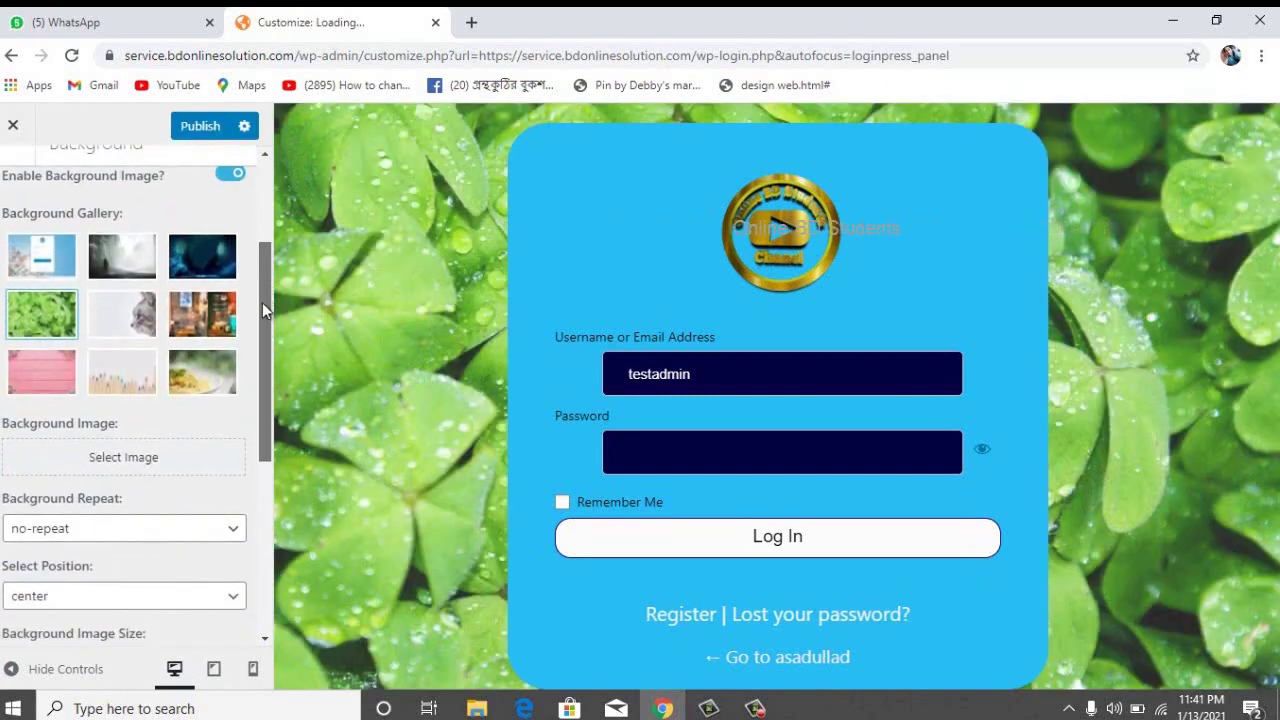
Choose the shop front picture images.jpg from the media library as the custom background image.
scroll(263, 320, "down", 1)
left_click(150, 346)
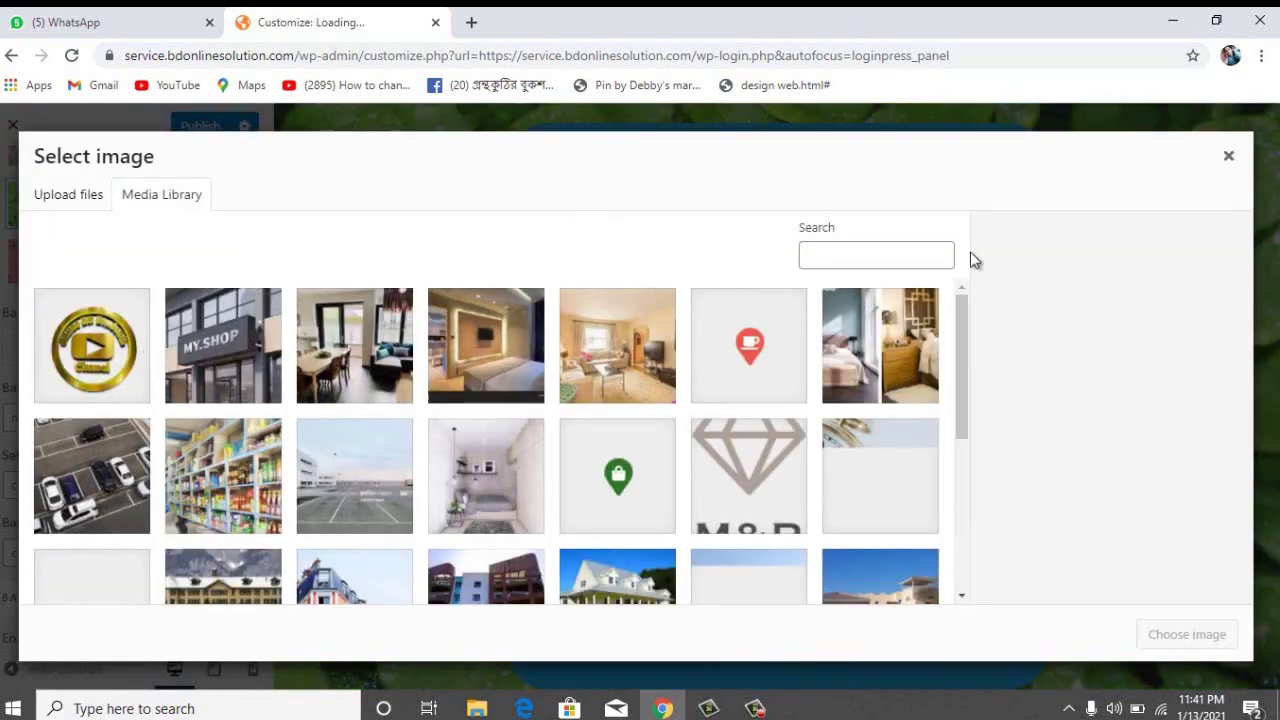
left_click(207, 350)
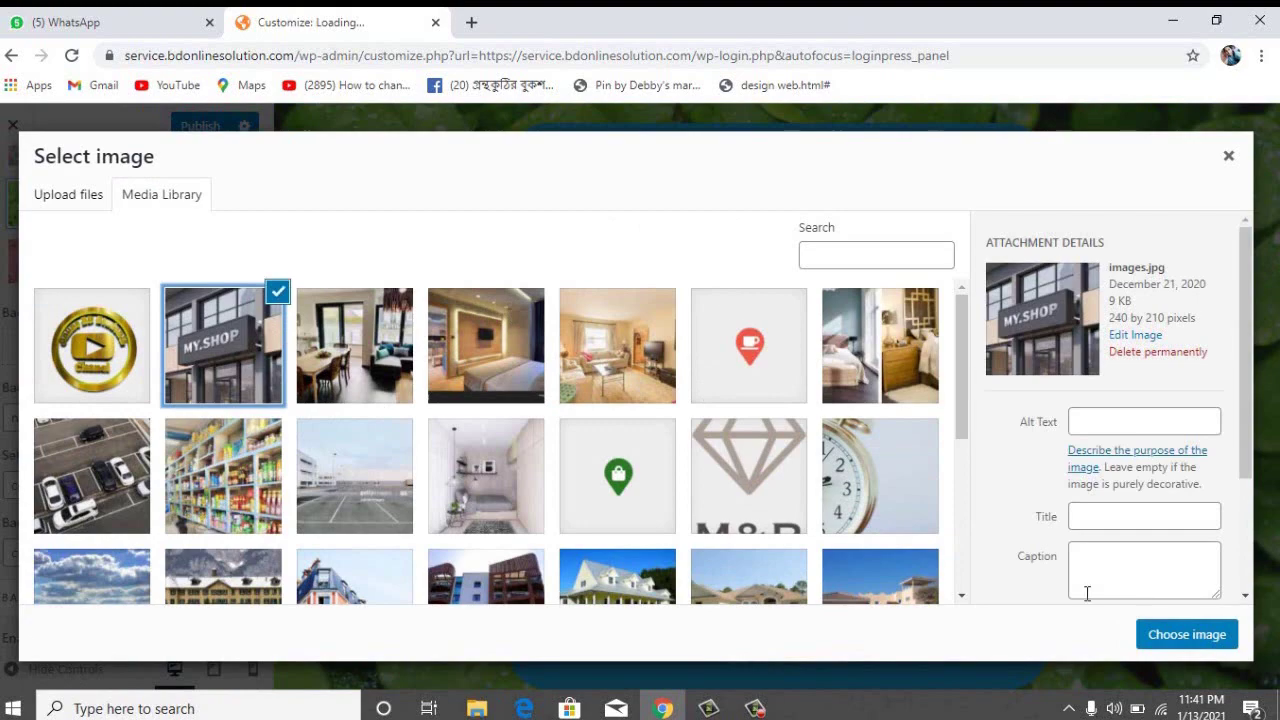
left_click(1174, 643)
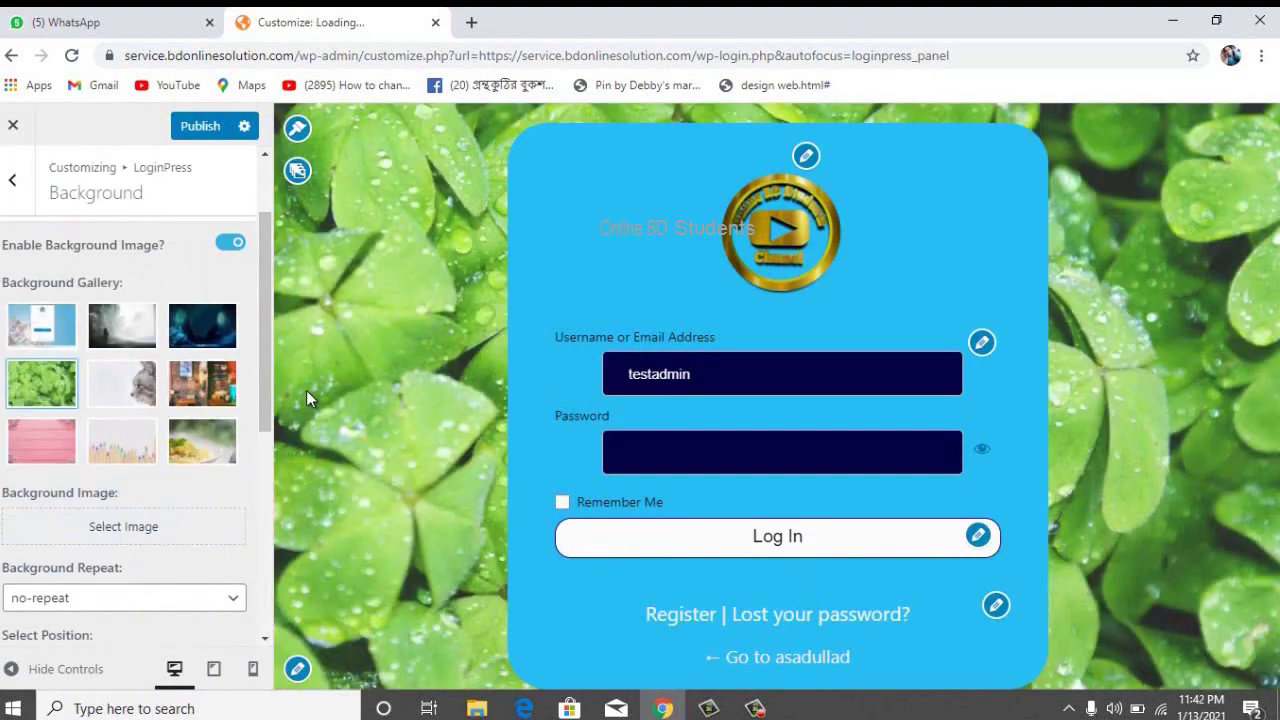
Apply the dark blue cave picture from the background gallery and return to the LoginPress sections.
left_click(220, 345)
left_click(220, 345)
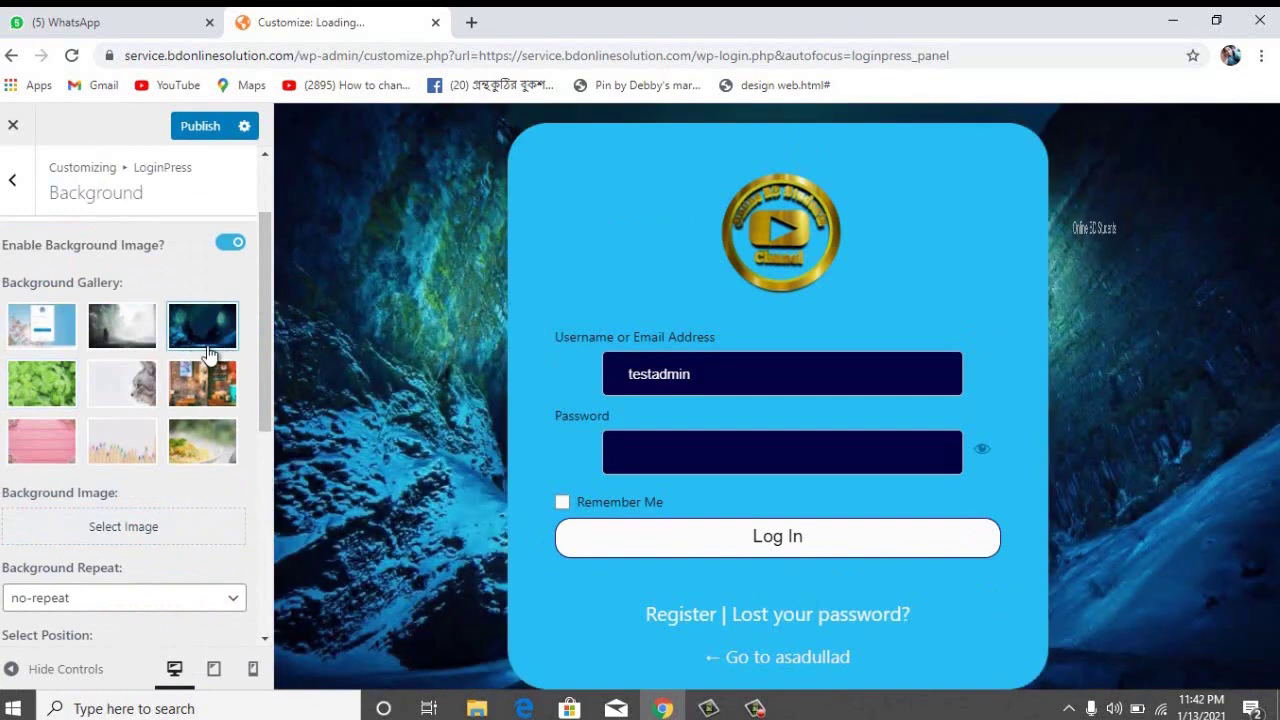
left_click(13, 200)
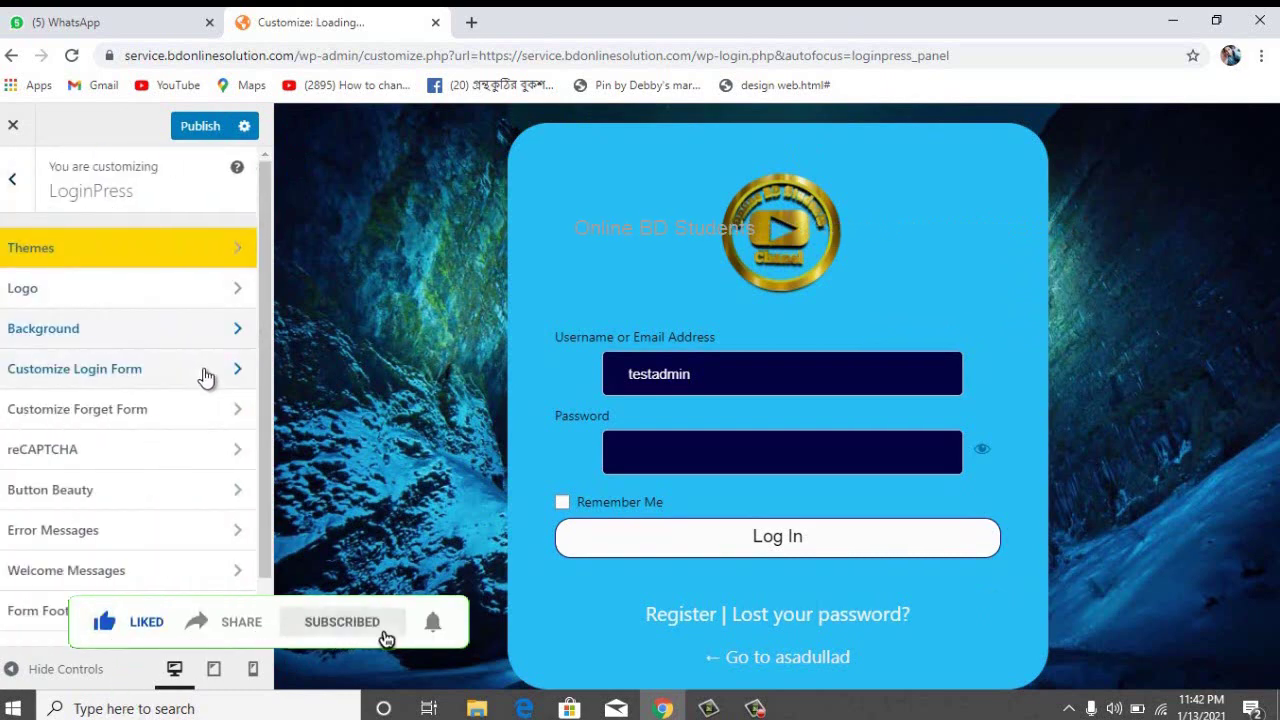
Open the login form customization options and enable form transparency.
left_click(204, 372)
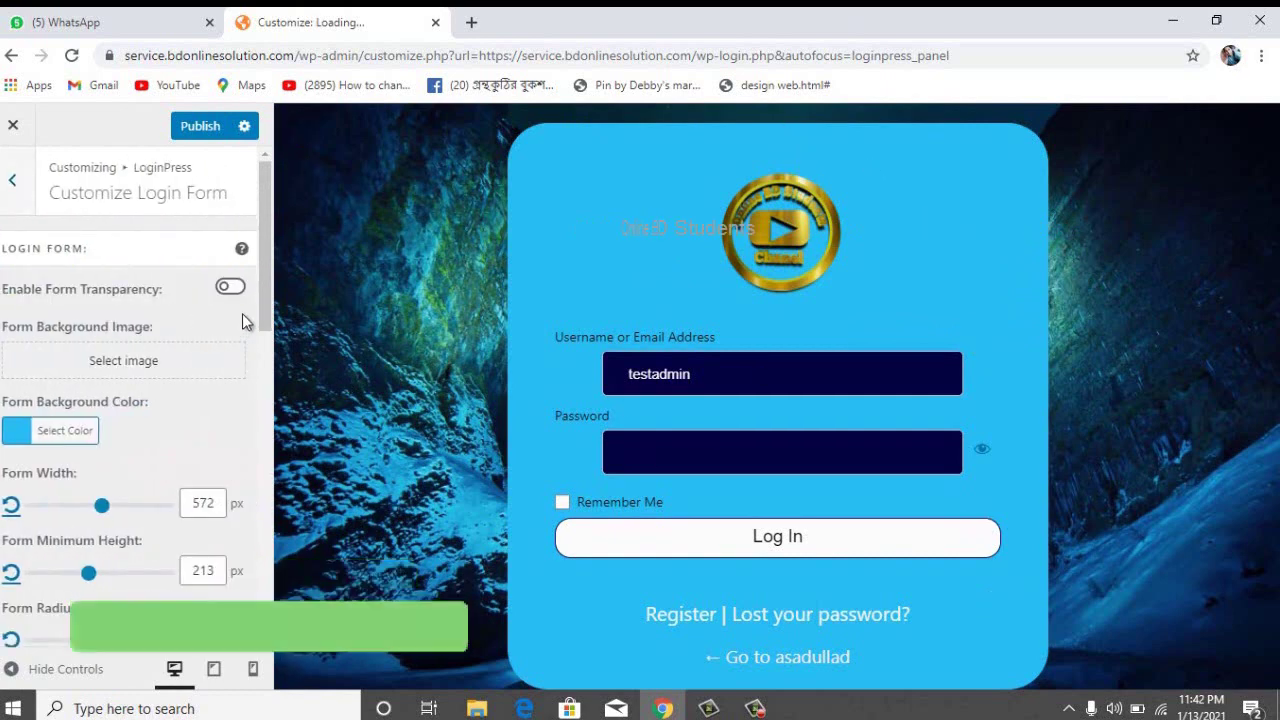
scroll(257, 308, "down", 1)
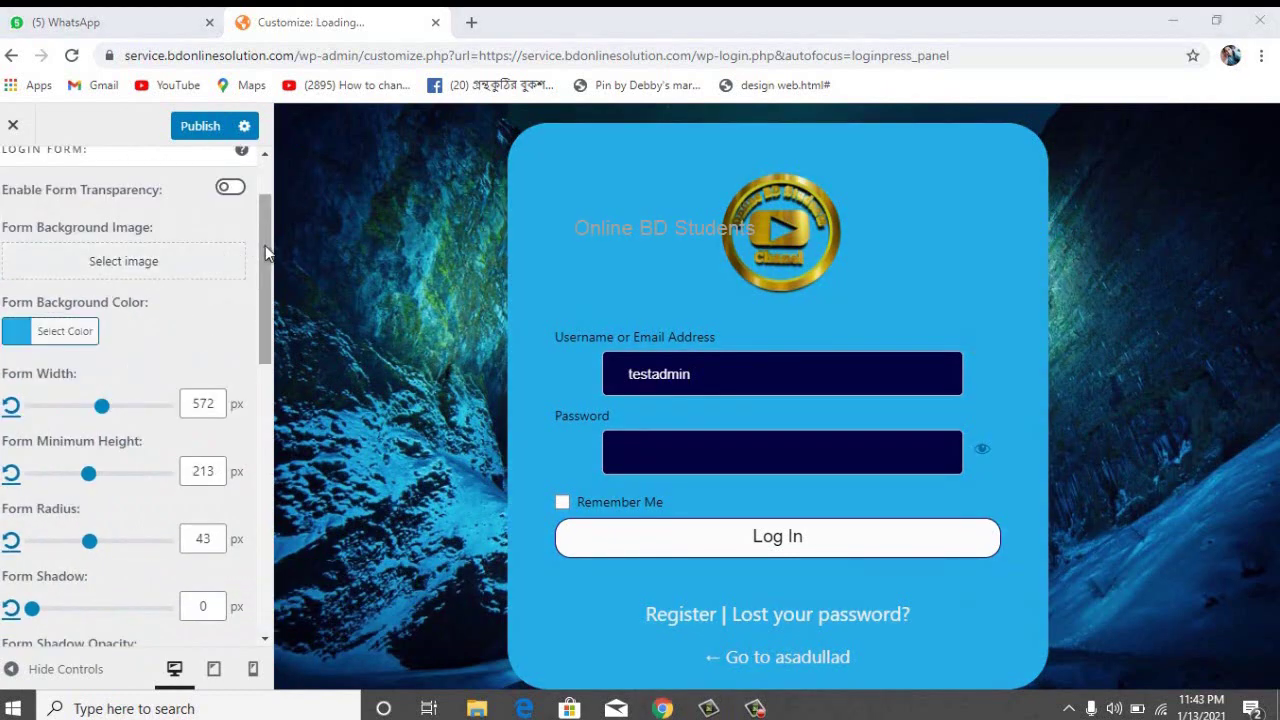
scroll(265, 245, "up", 1)
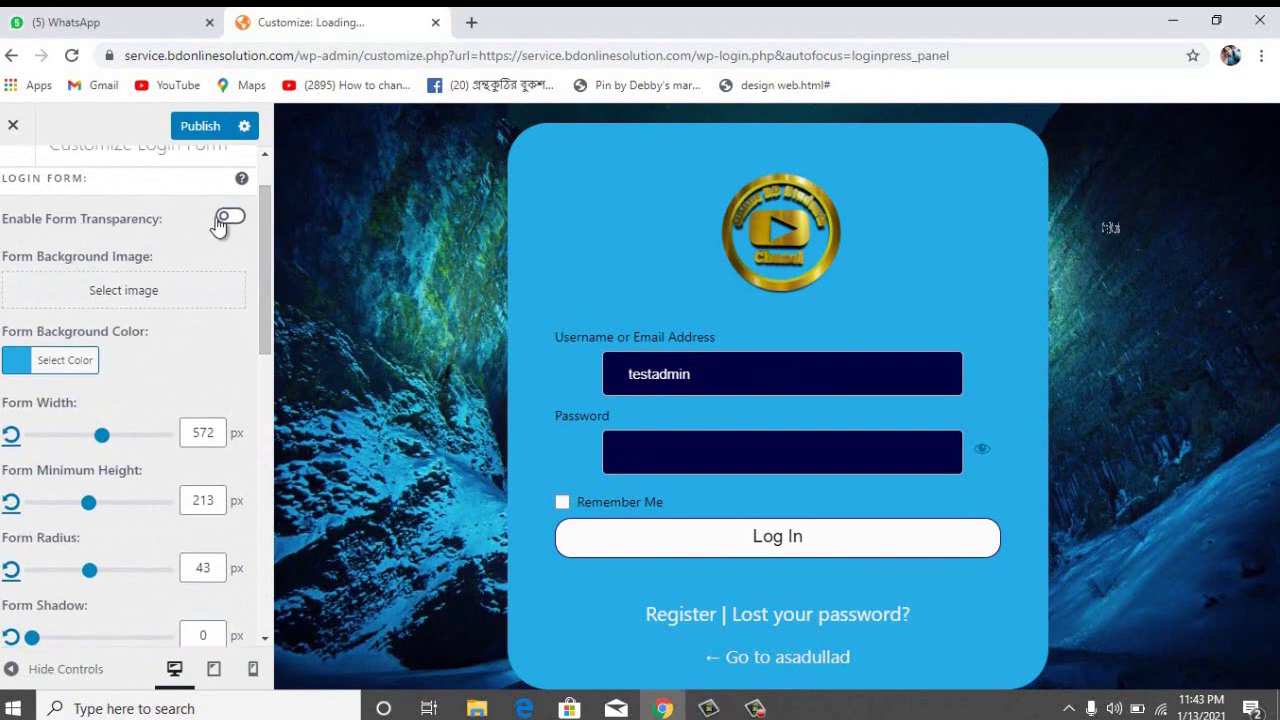
left_click(229, 217)
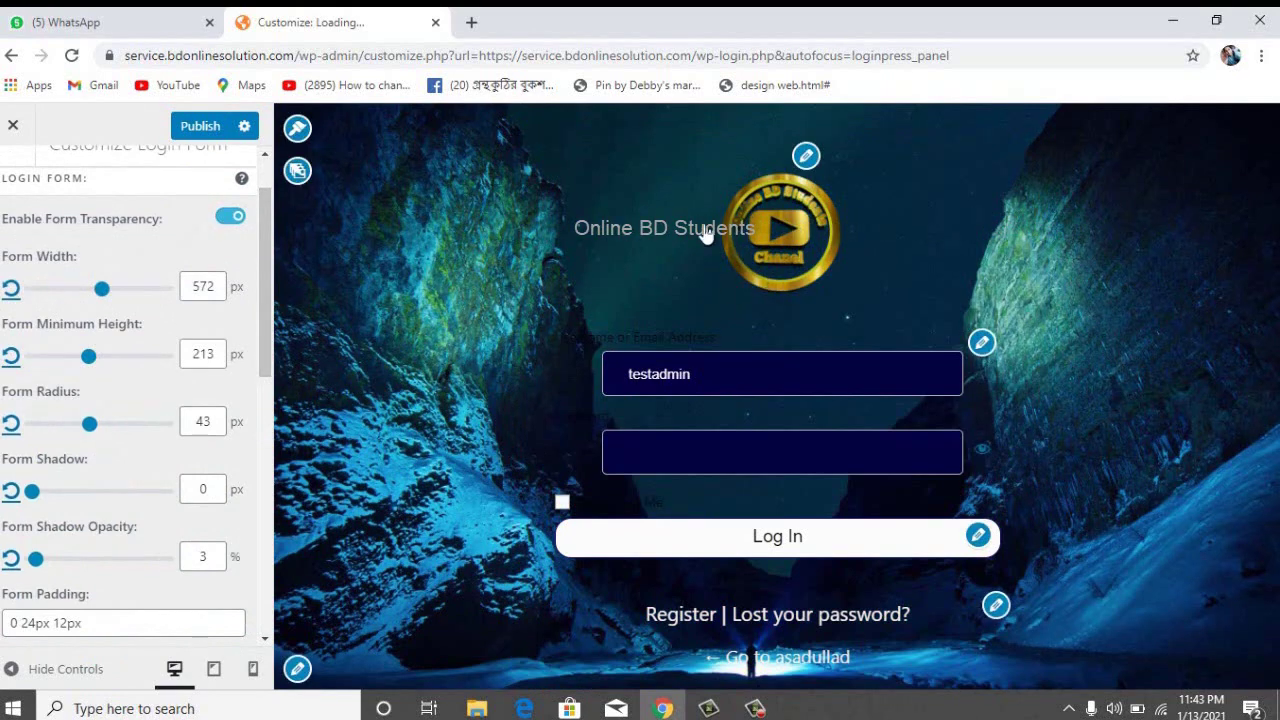
Open the login page's logo settings and switch the logo off and back on.
left_click(806, 156)
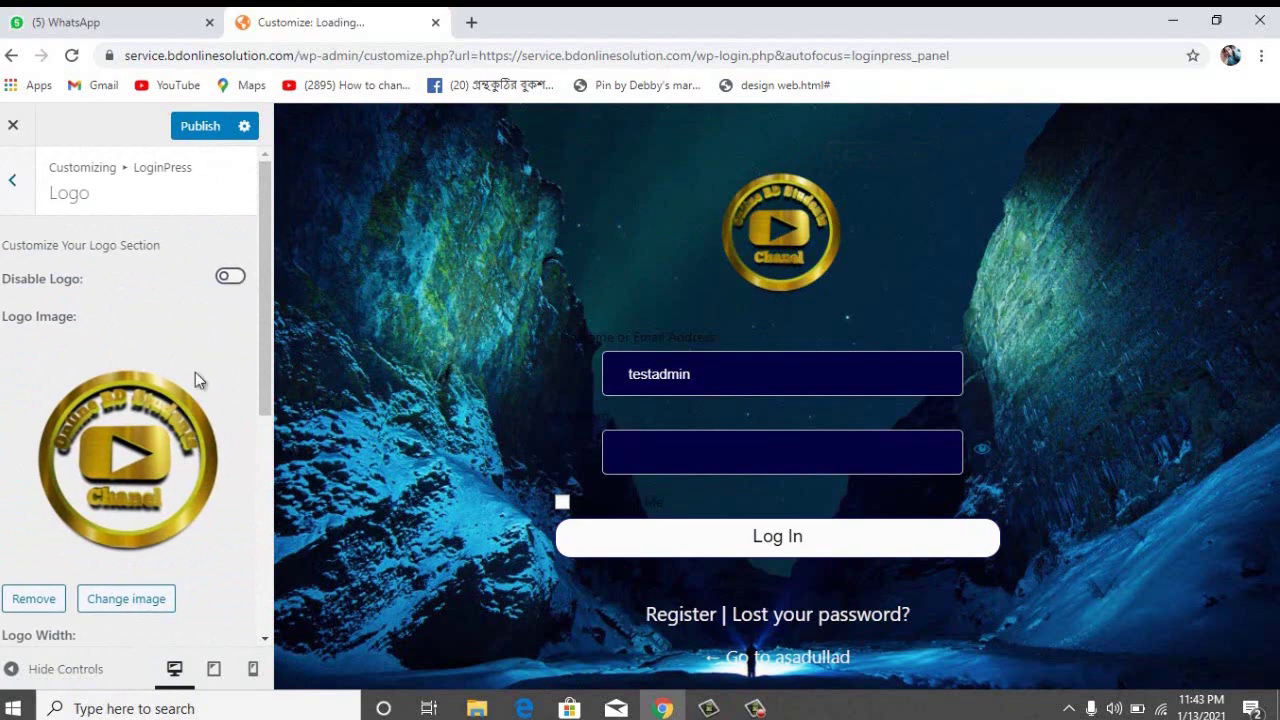
left_click(230, 279)
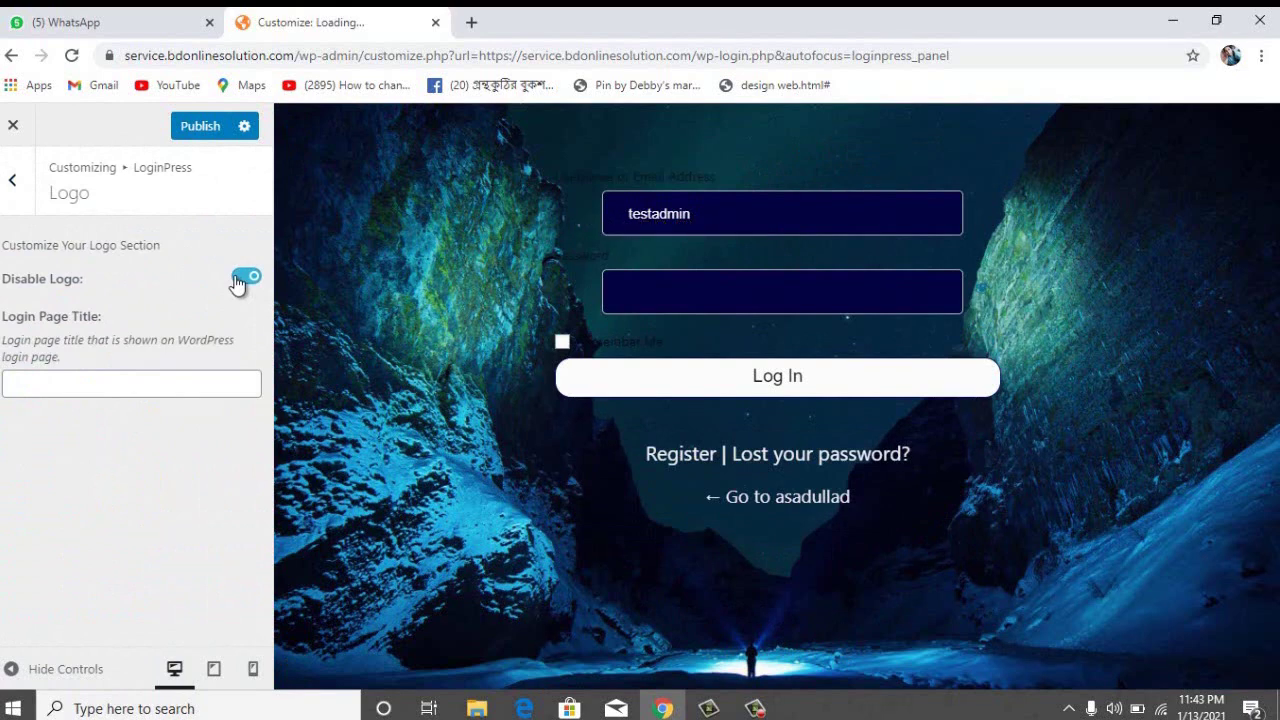
left_click(238, 280)
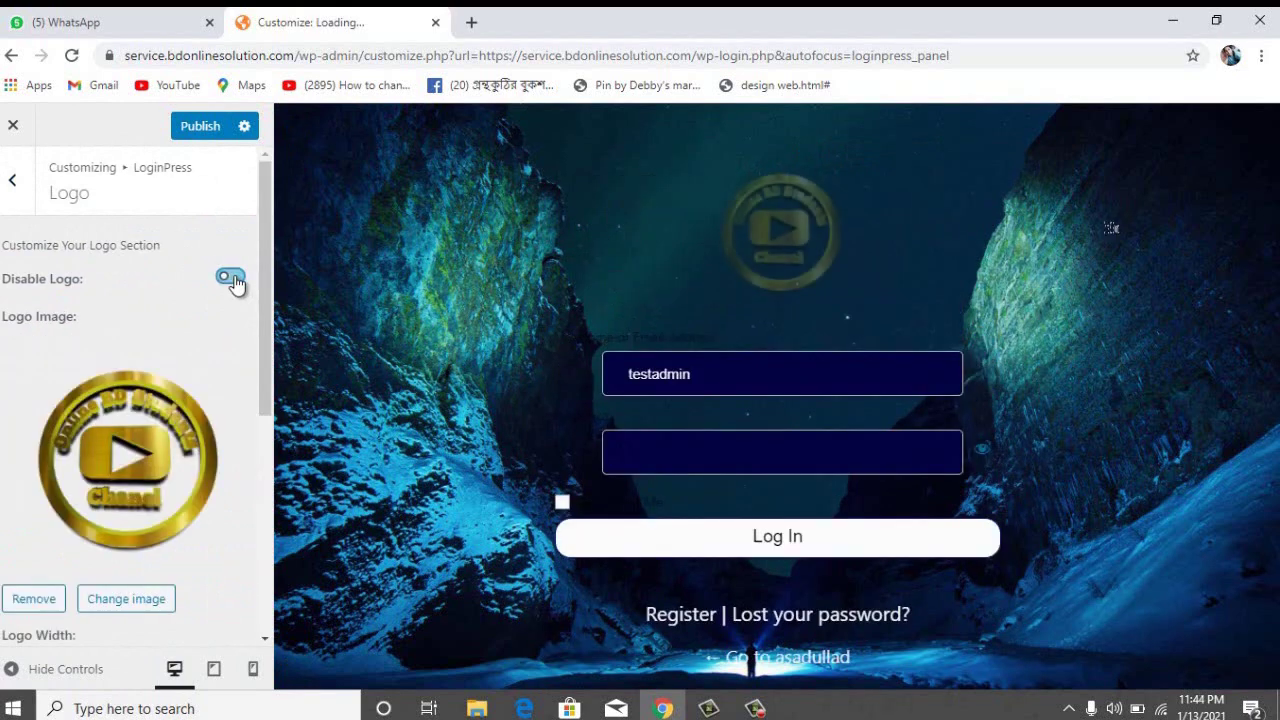
Remove the current logo image and choose the gold logo 20201227_173017.png from the media library.
left_click(31, 605)
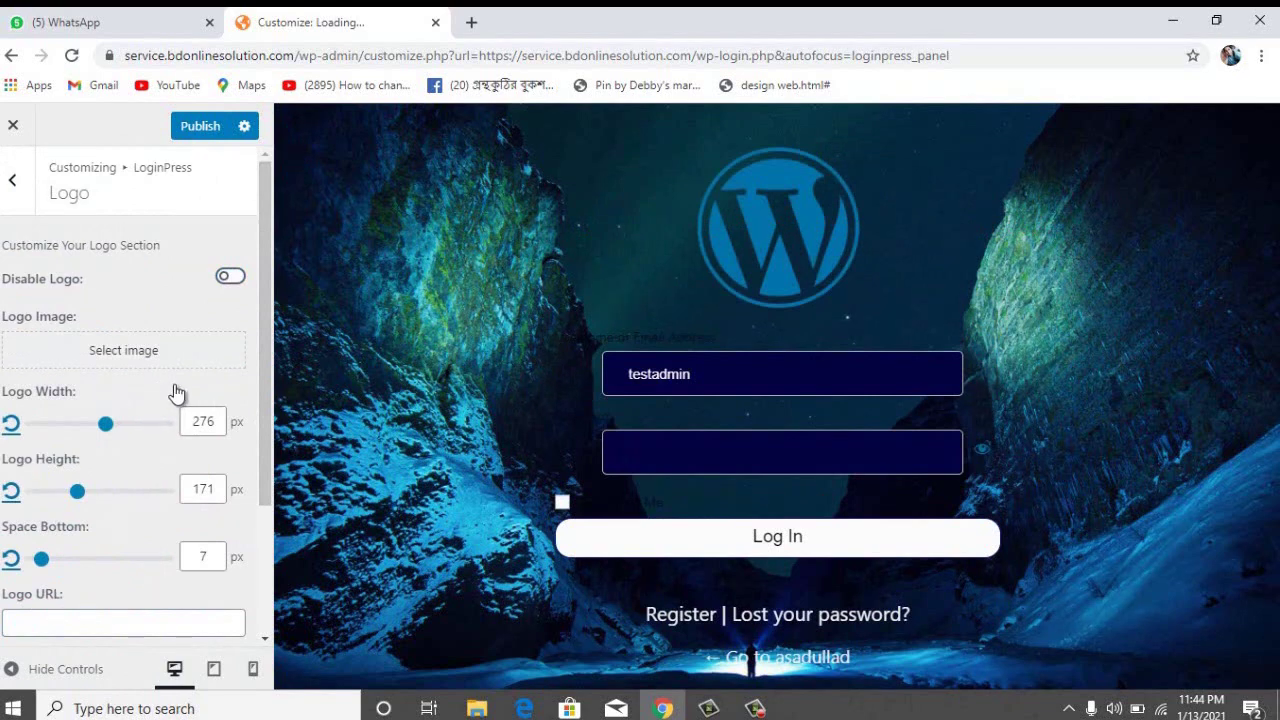
left_click(110, 355)
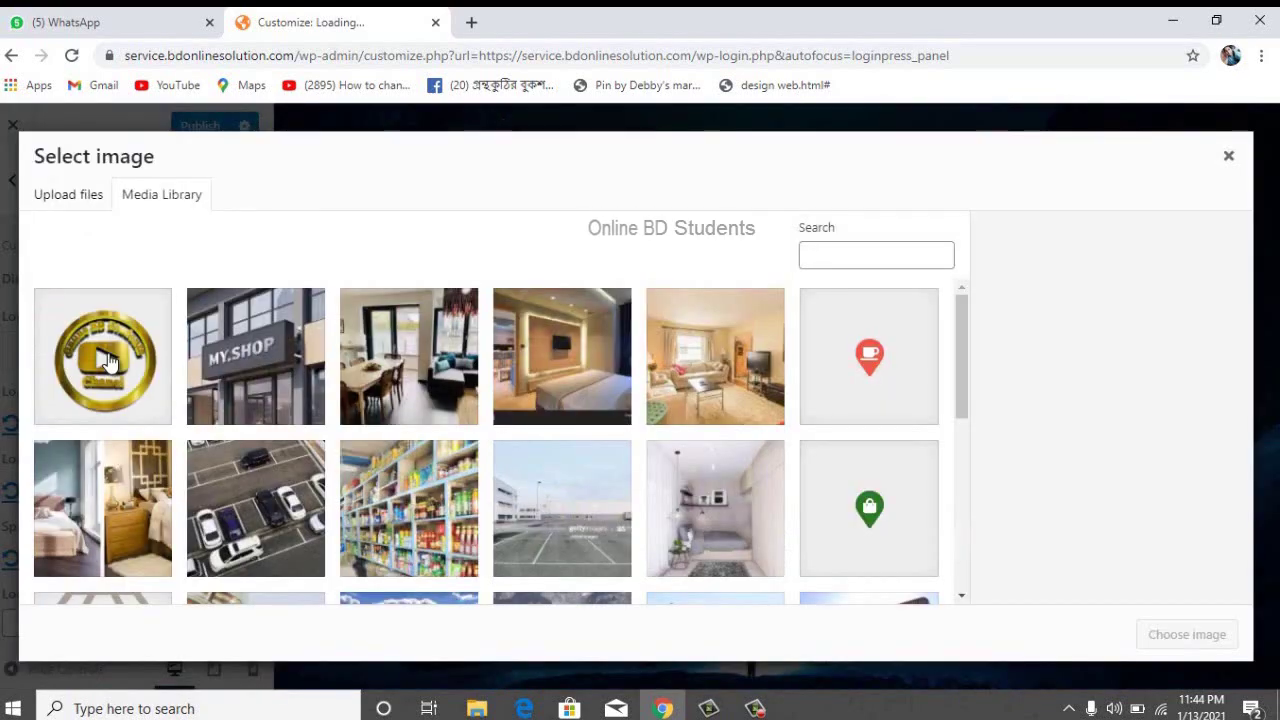
left_click(145, 364)
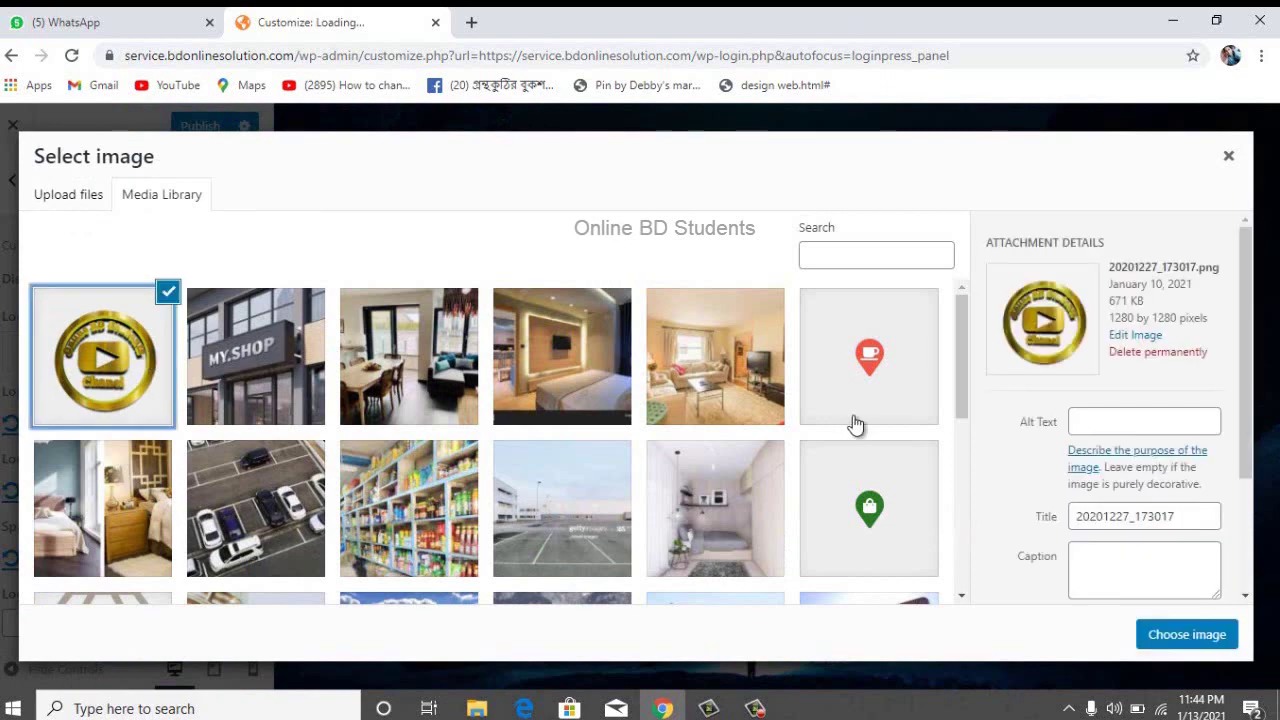
left_click(1166, 640)
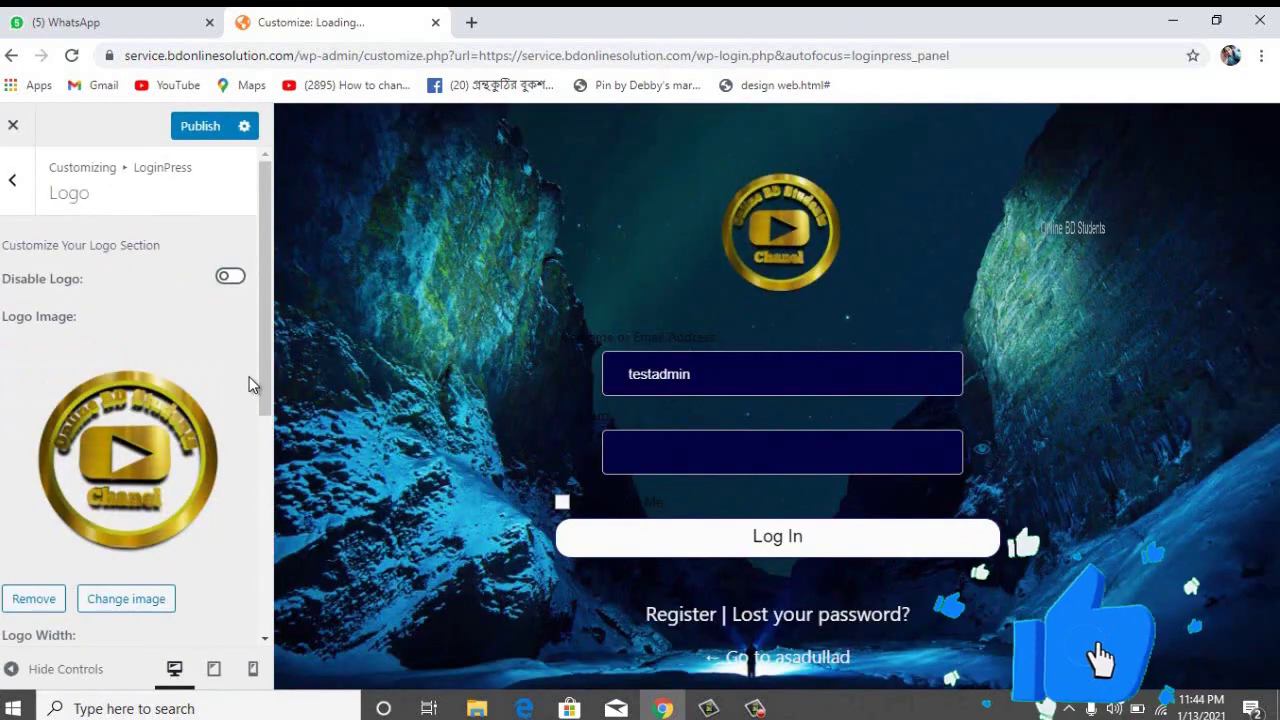
Review the logo's width, height and bottom spacing settings and return to the LoginPress sections.
left_click_drag(262, 389, 253, 512)
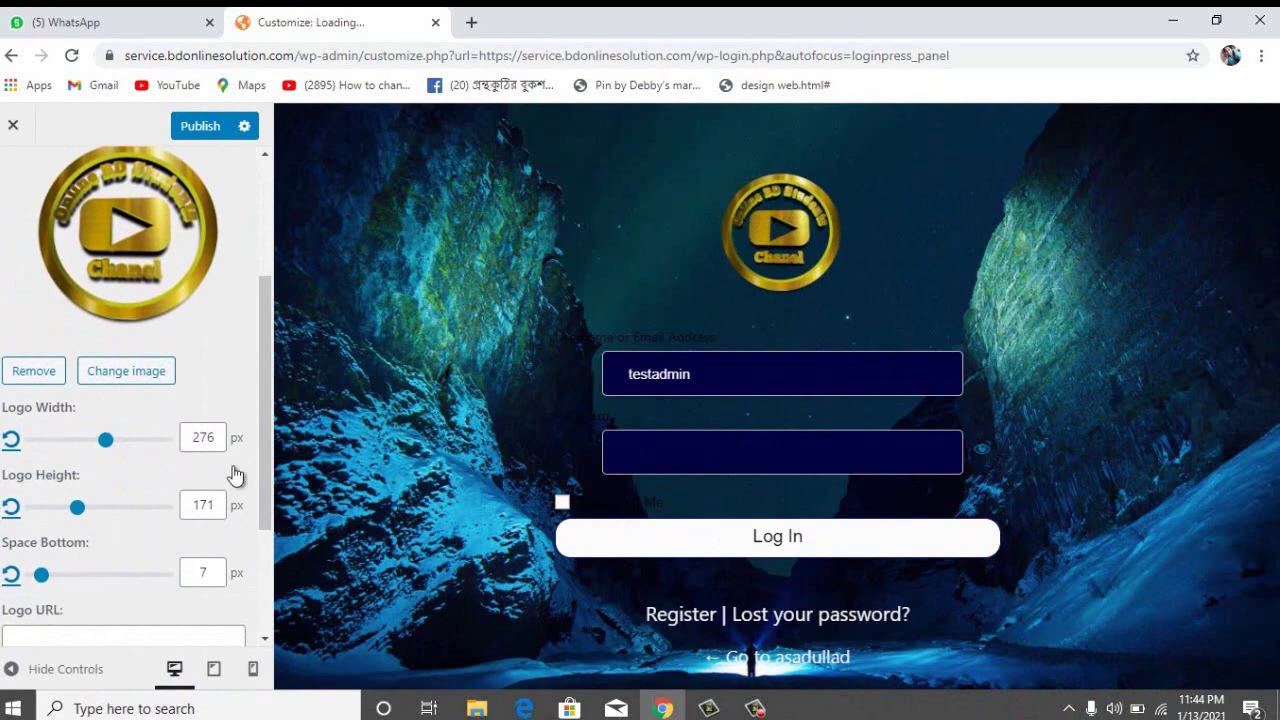
left_click_drag(260, 409, 278, 311)
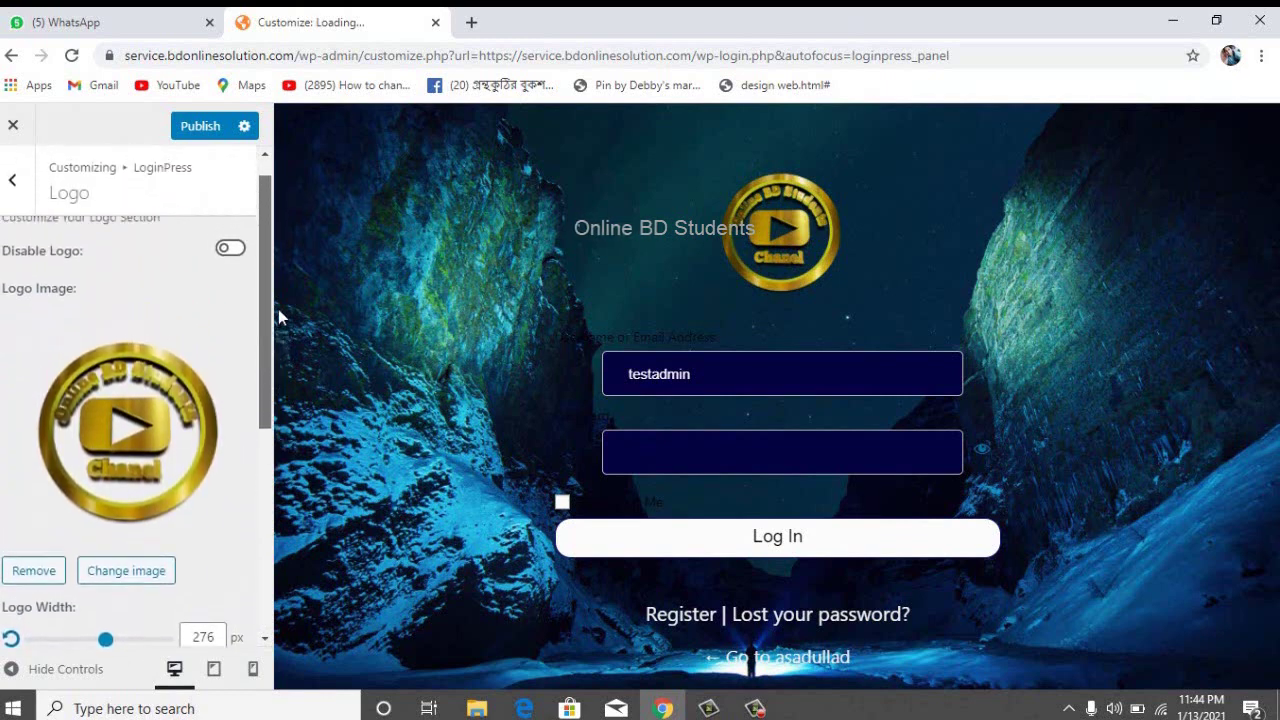
left_click(9, 200)
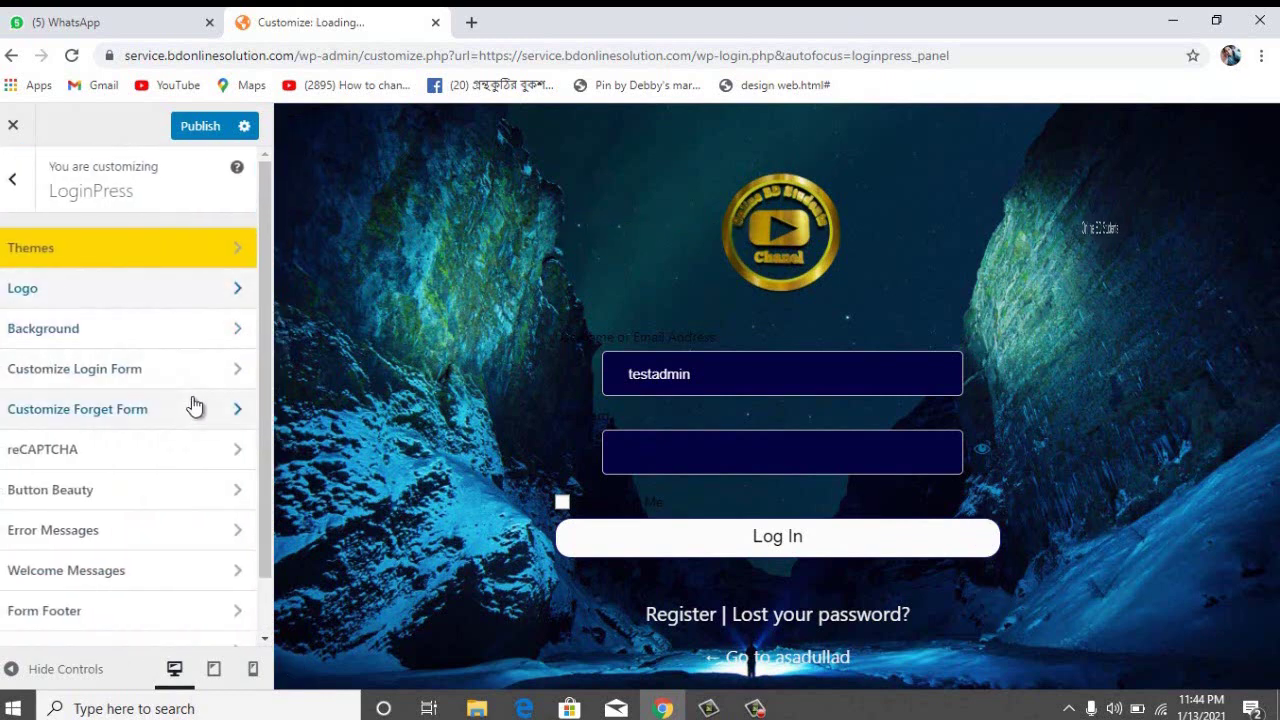
Open the login form customization and set the form width to 663 px, minimum height to 262 px and radius to 55 px.
left_click(983, 343)
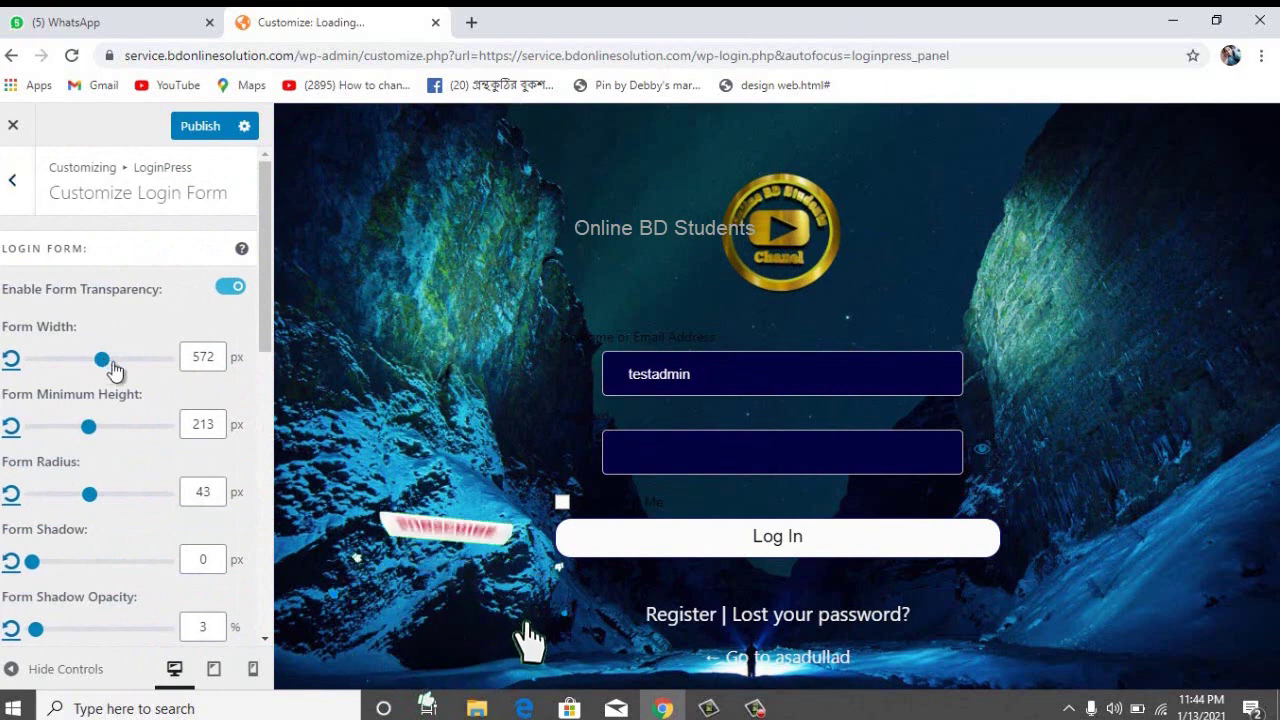
left_click_drag(105, 368, 125, 371)
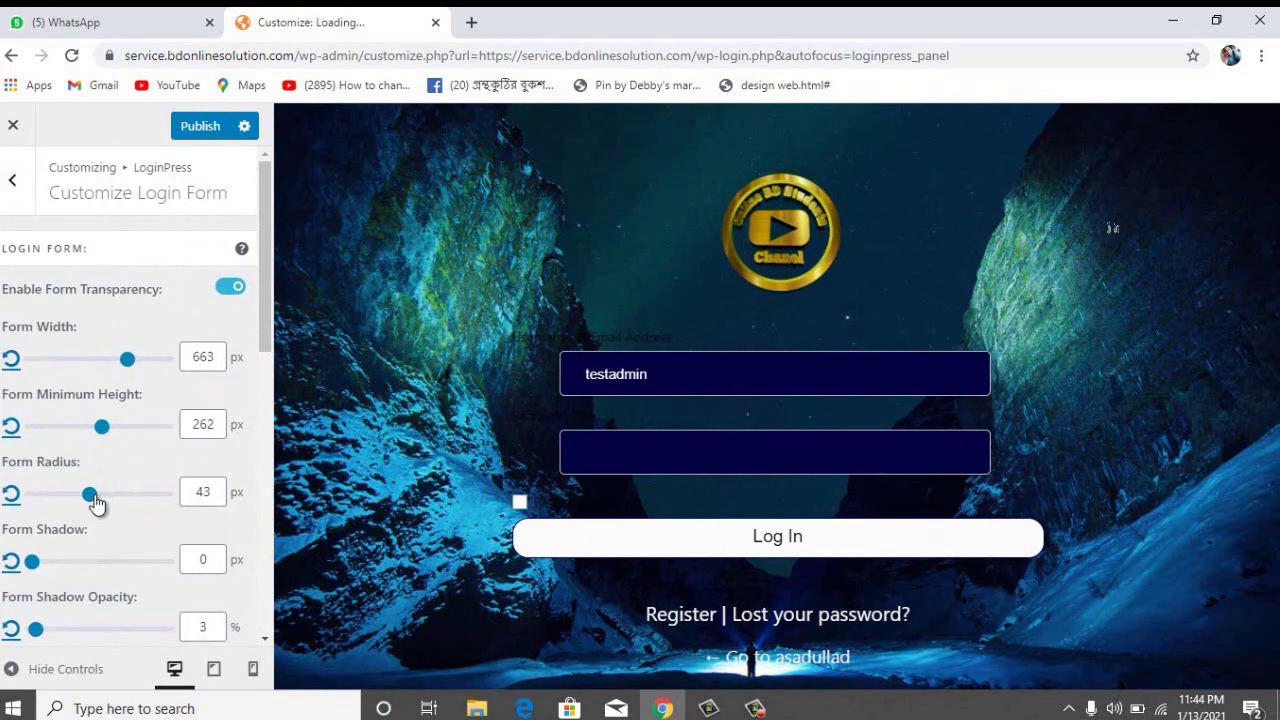
left_click_drag(95, 503, 105, 503)
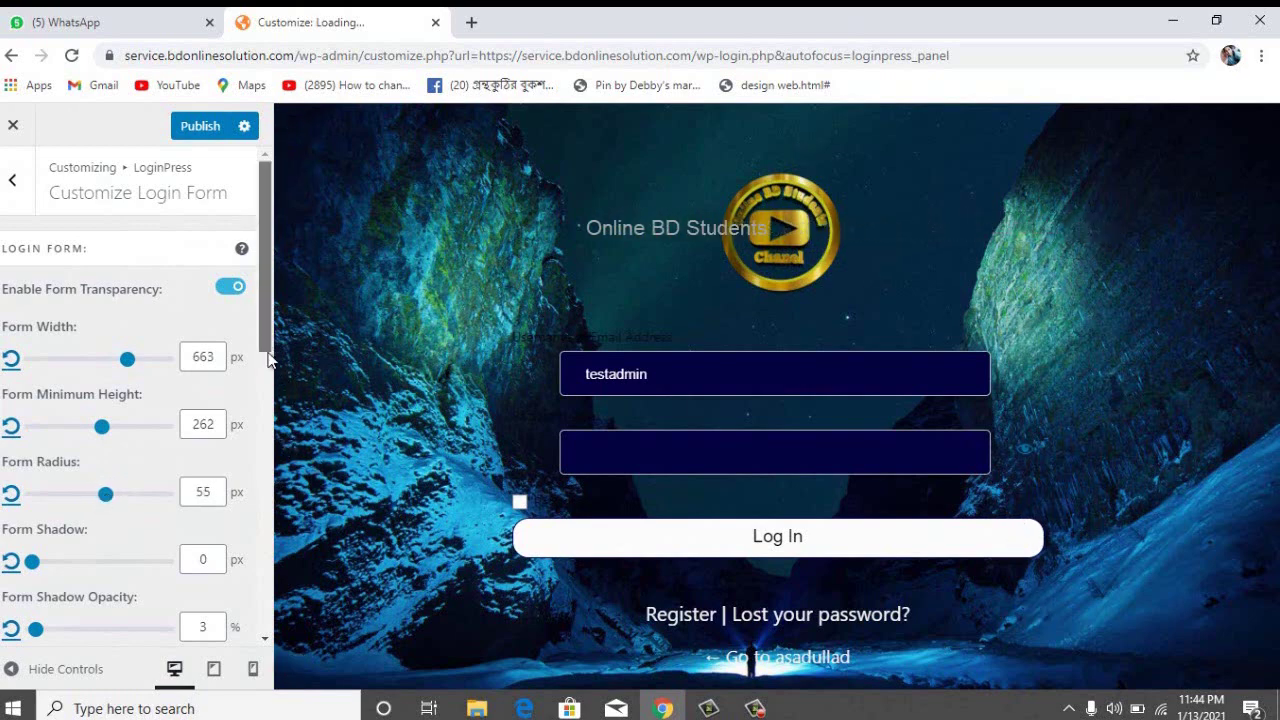
Change the login form's input field background color to near-black.
left_click_drag(268, 360, 268, 540)
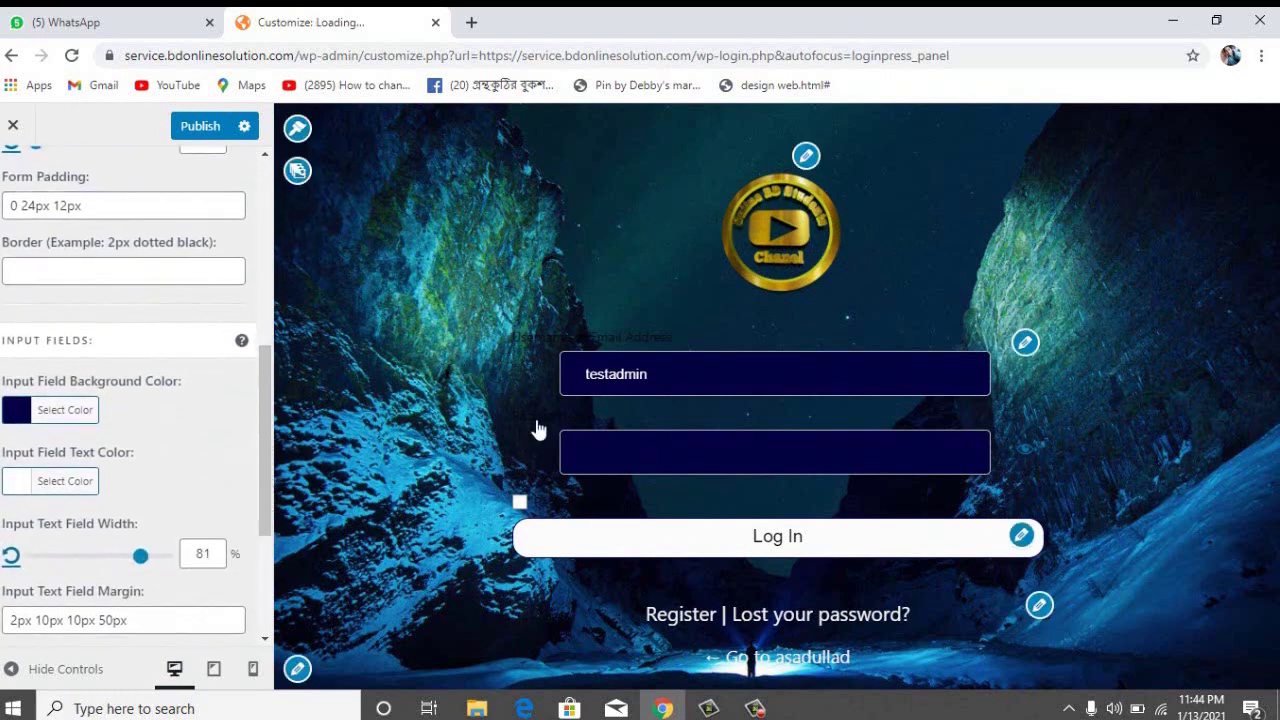
left_click(14, 412)
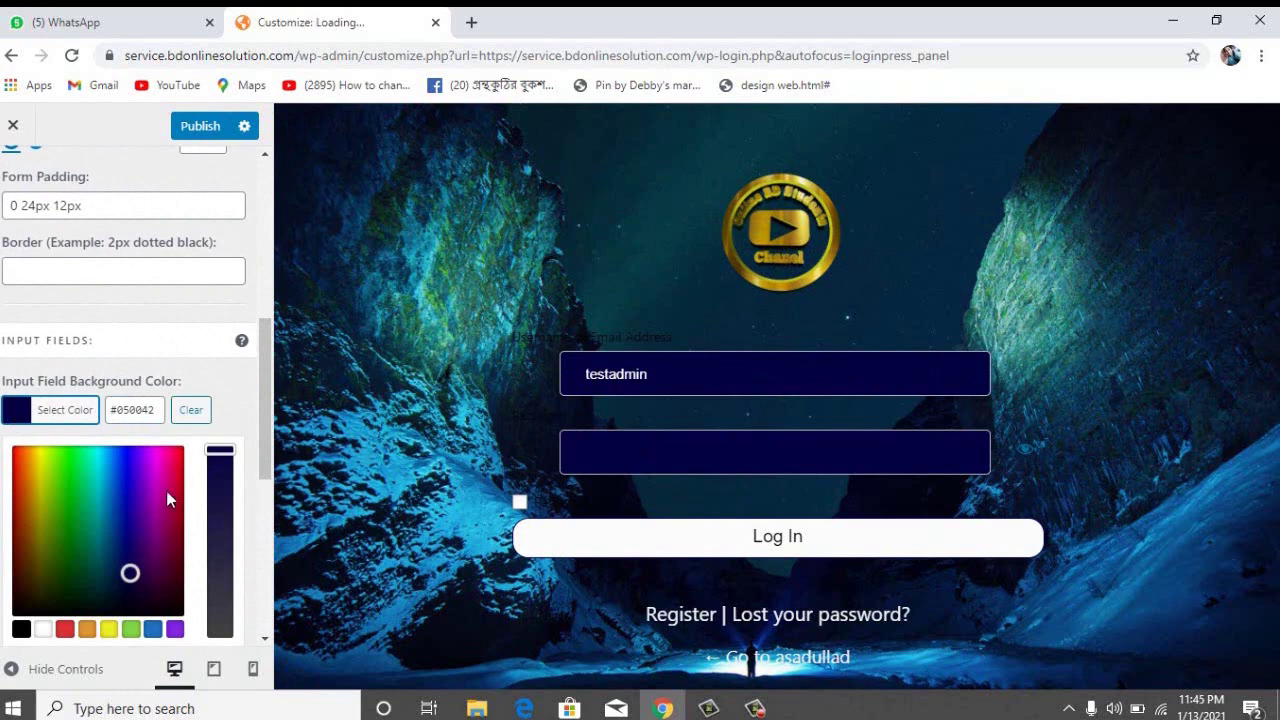
left_click(20, 629)
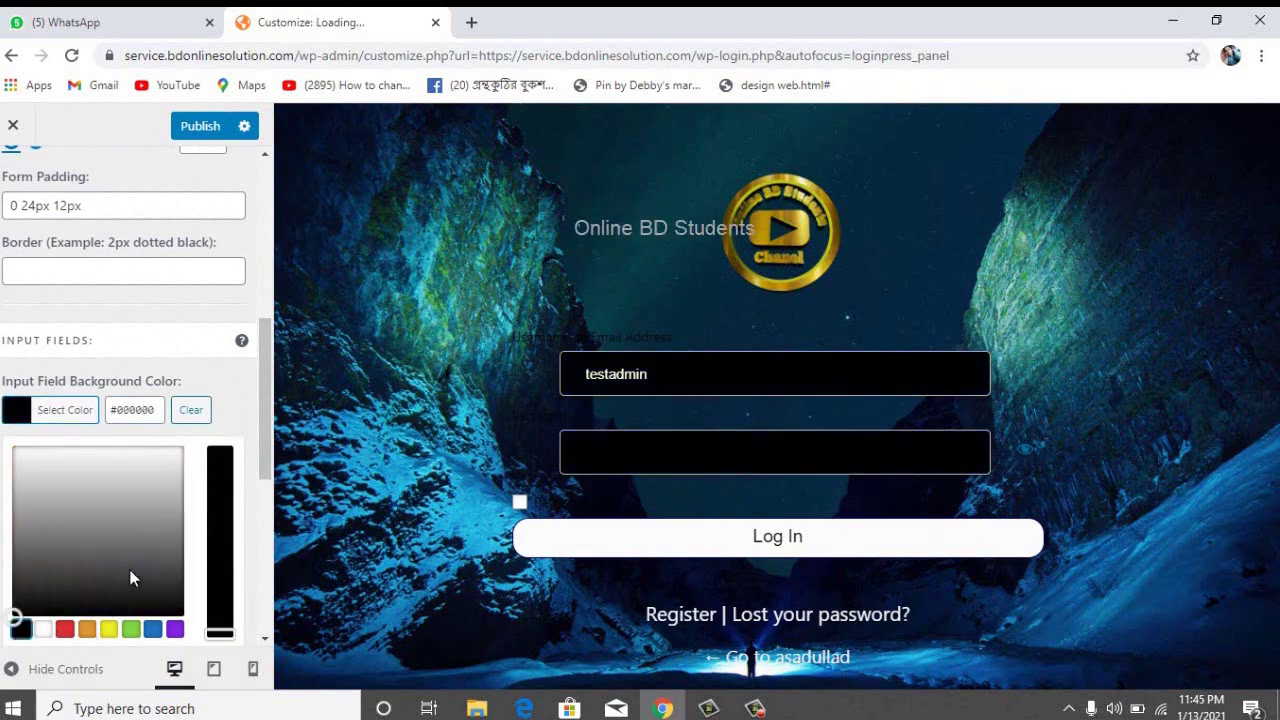
left_click_drag(261, 445, 261, 459)
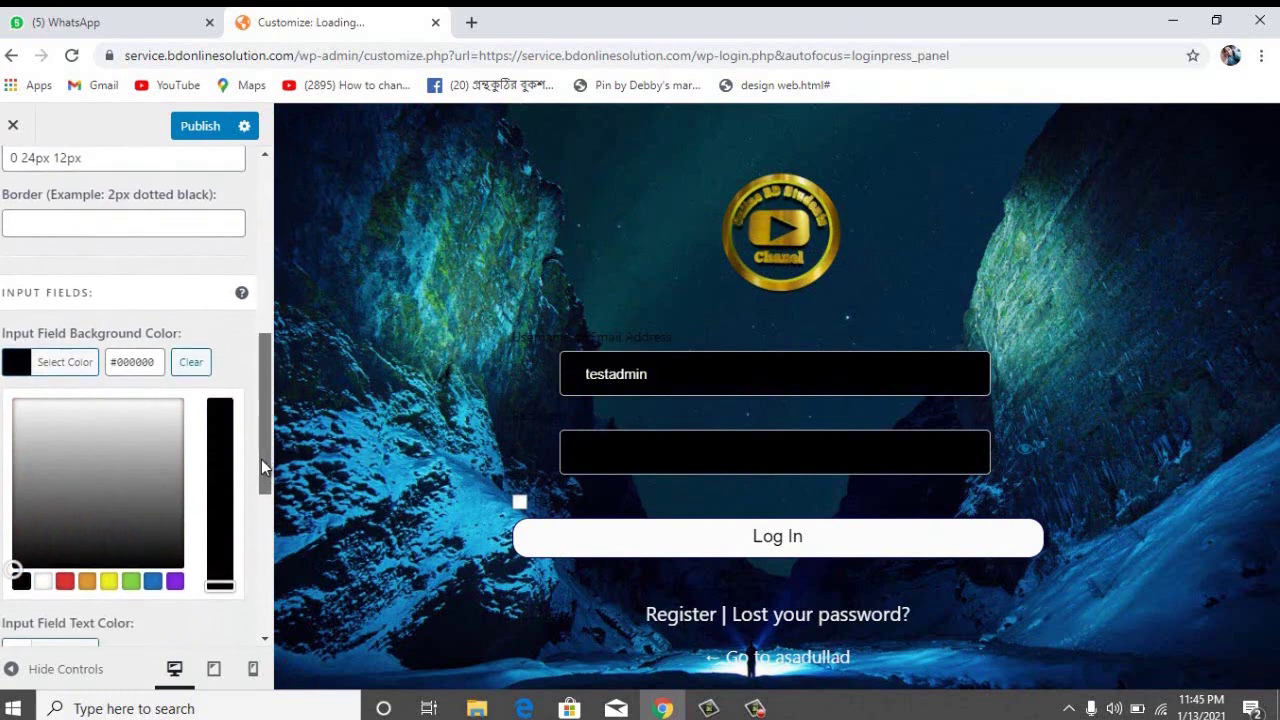
left_click_drag(135, 444, 3, 608)
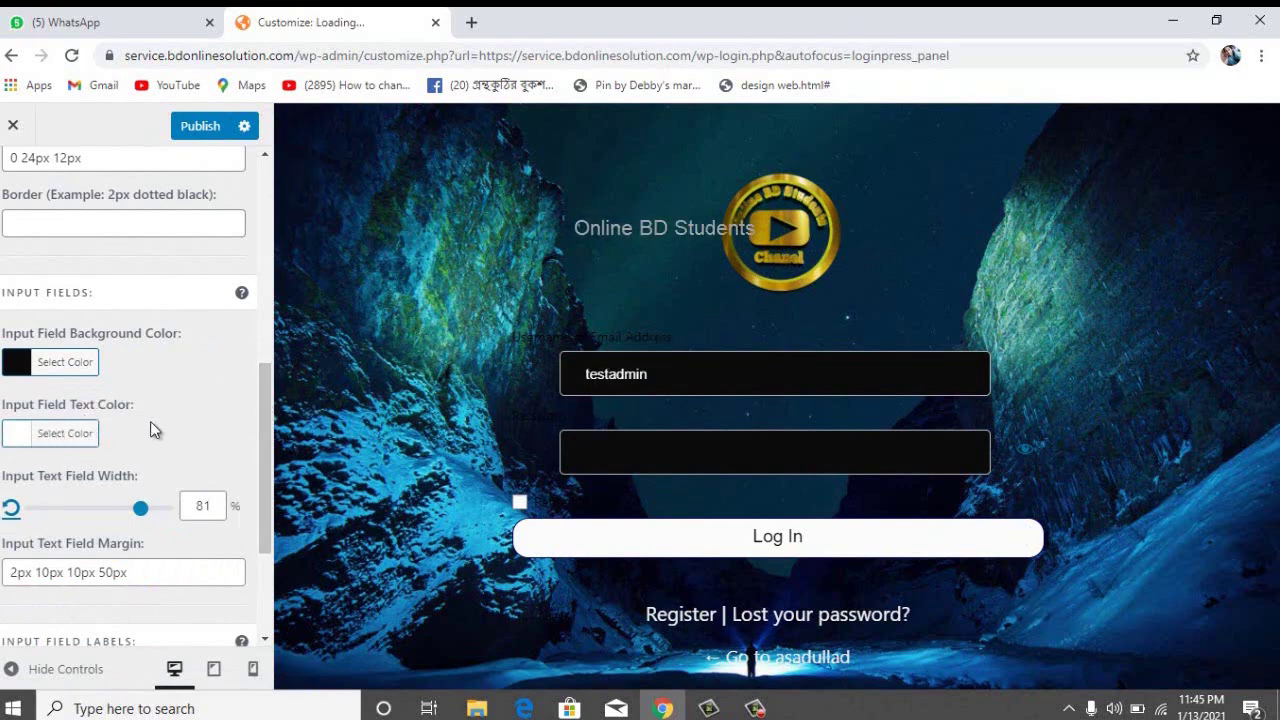
Set the input field text color to light cyan #7af9f3 and the input text field width to 84%.
left_click(13, 438)
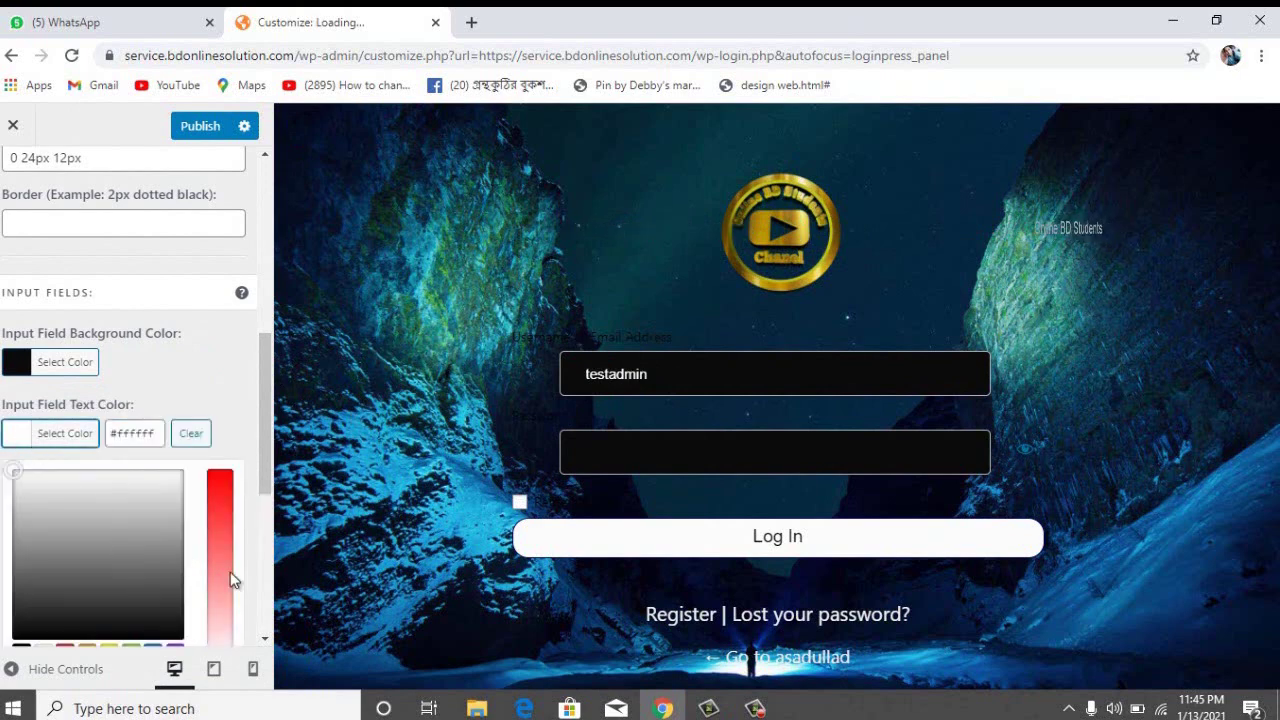
left_click_drag(260, 448, 262, 494)
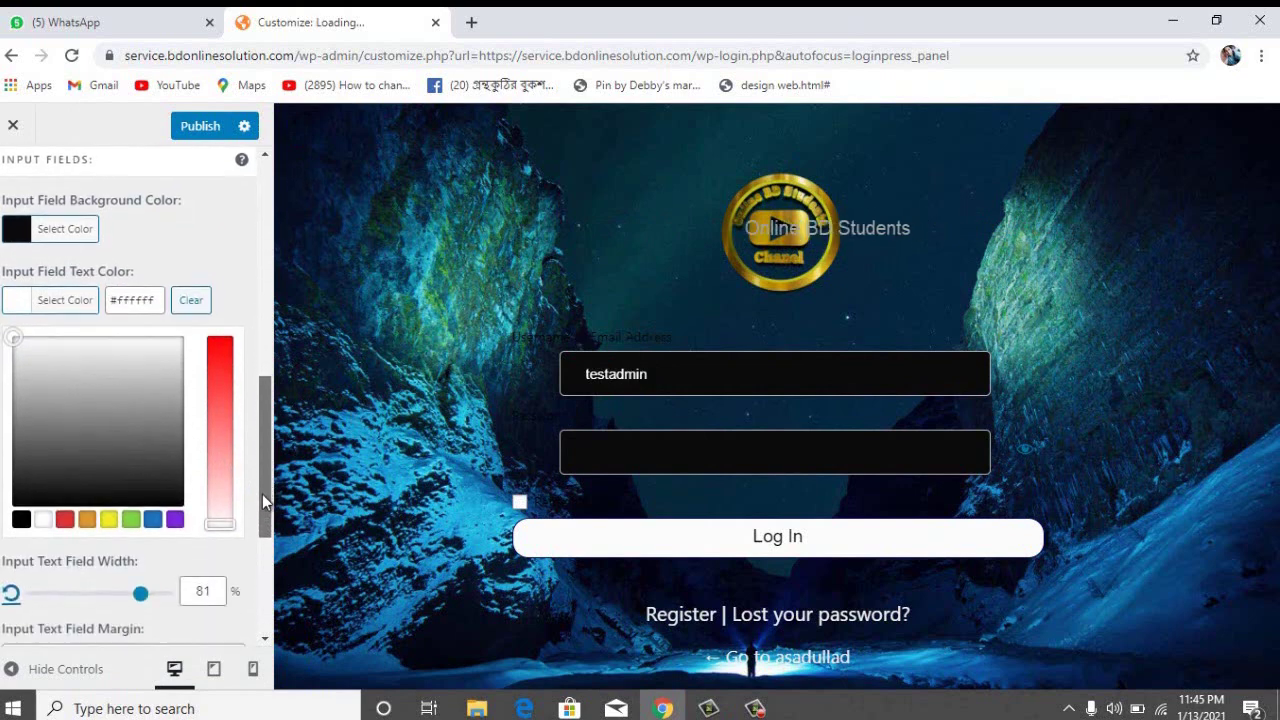
left_click(108, 513)
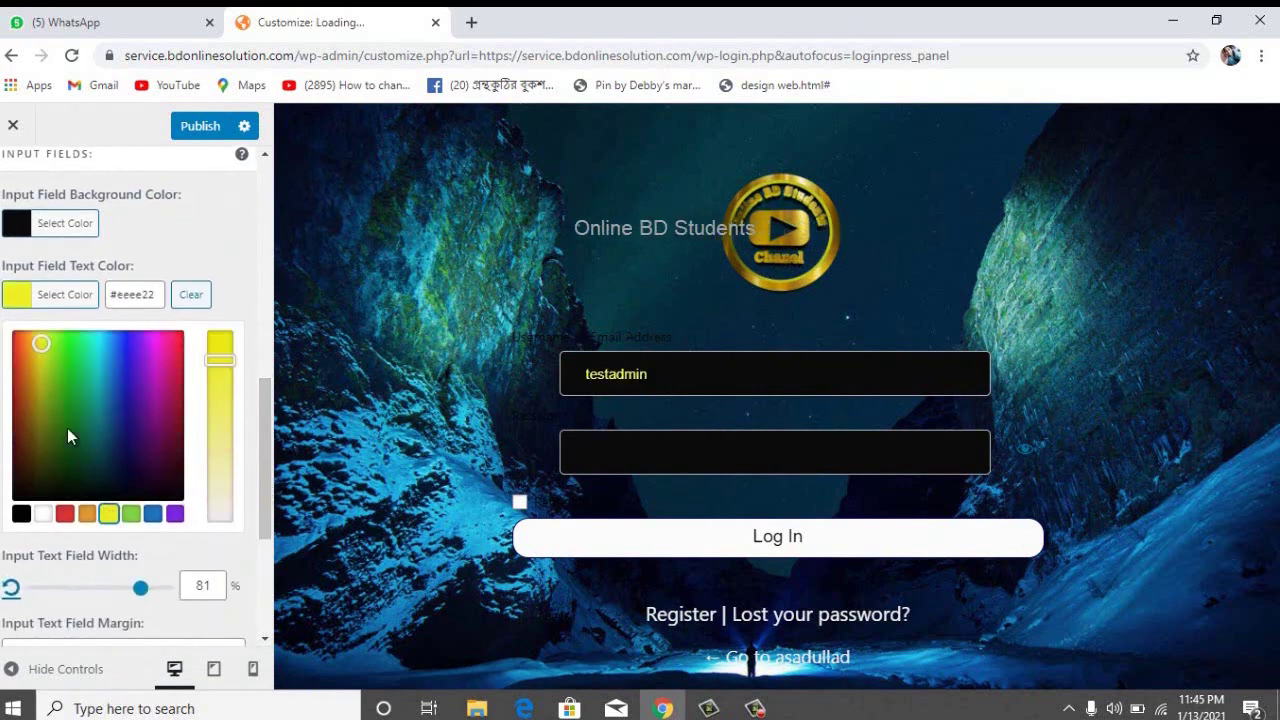
left_click_drag(46, 346, 102, 338)
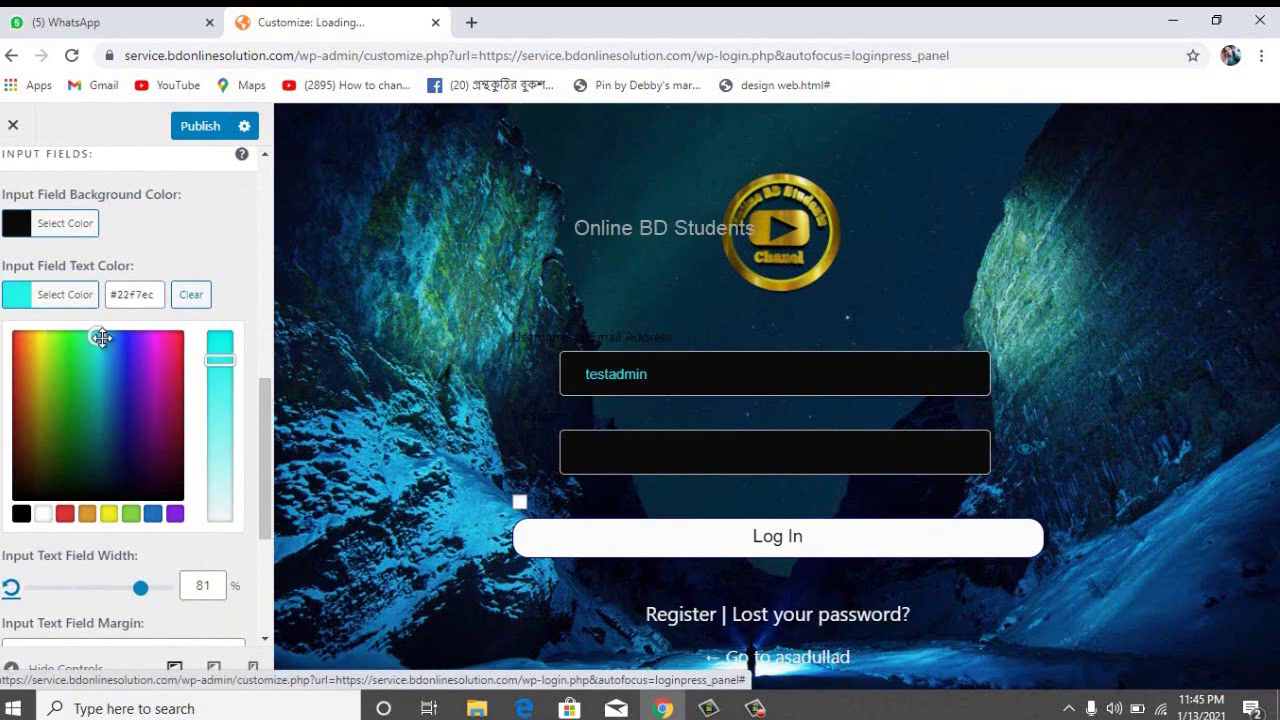
left_click_drag(220, 360, 225, 442)
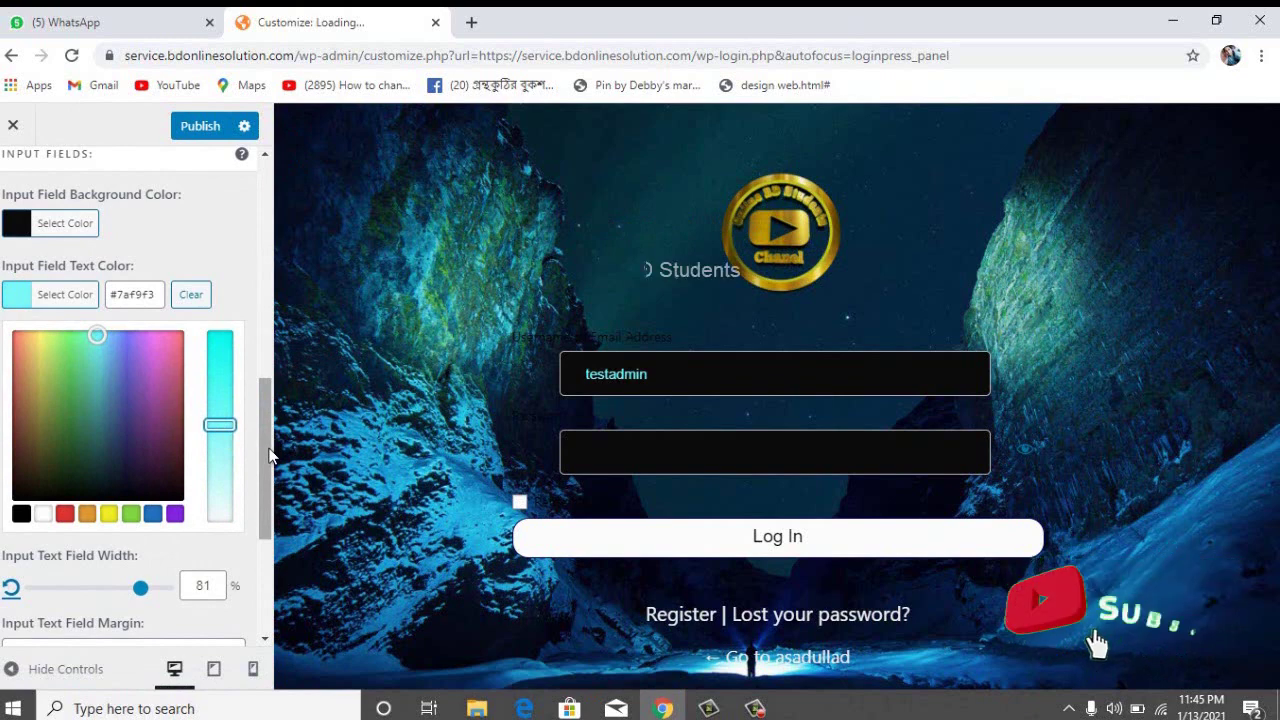
left_click(139, 596)
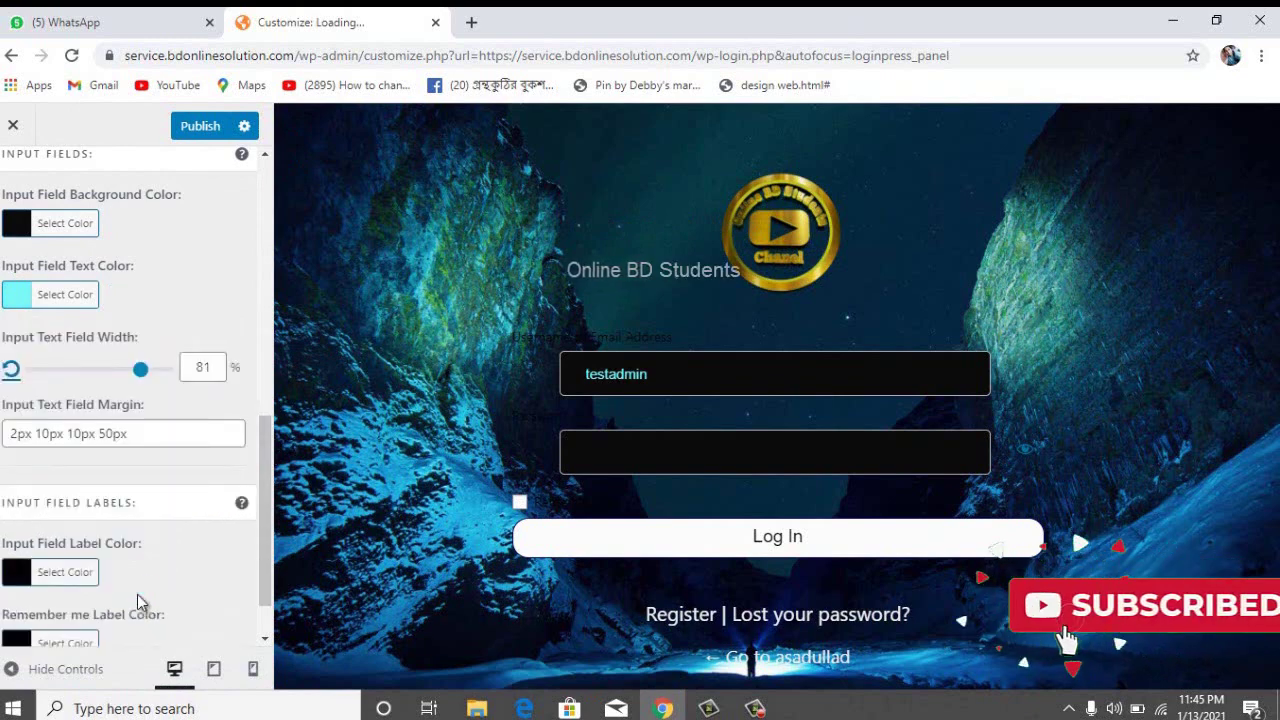
mouse_move(143, 374)
left_mouse_down()
mouse_move(166, 380)
mouse_move(145, 383)
left_mouse_up()
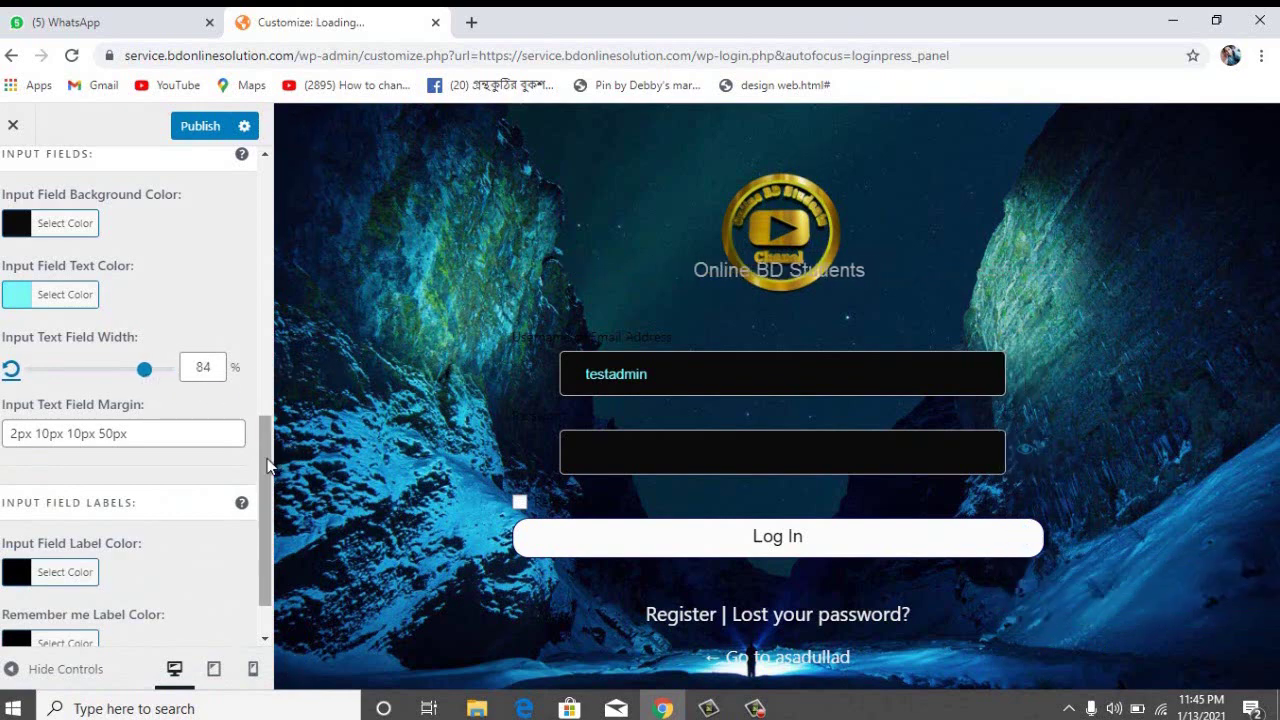
Set the input field label color to white #ffffff.
left_click_drag(266, 470, 263, 518)
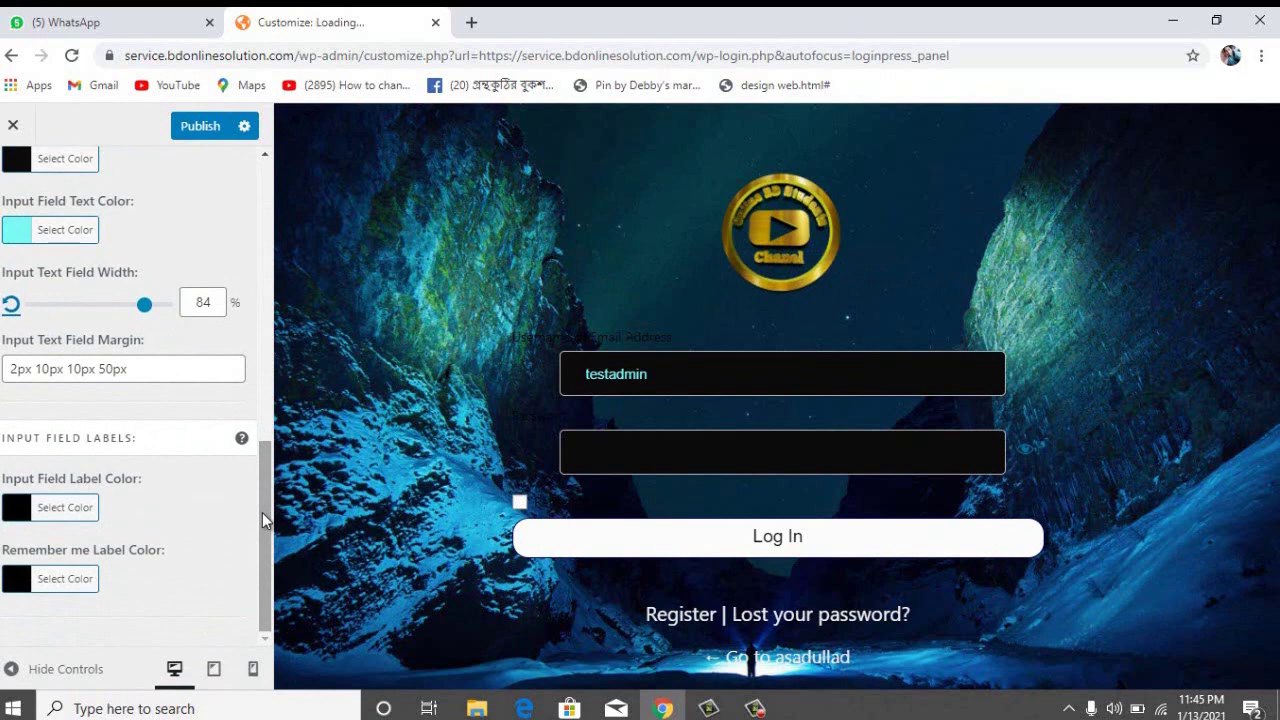
left_click(16, 510)
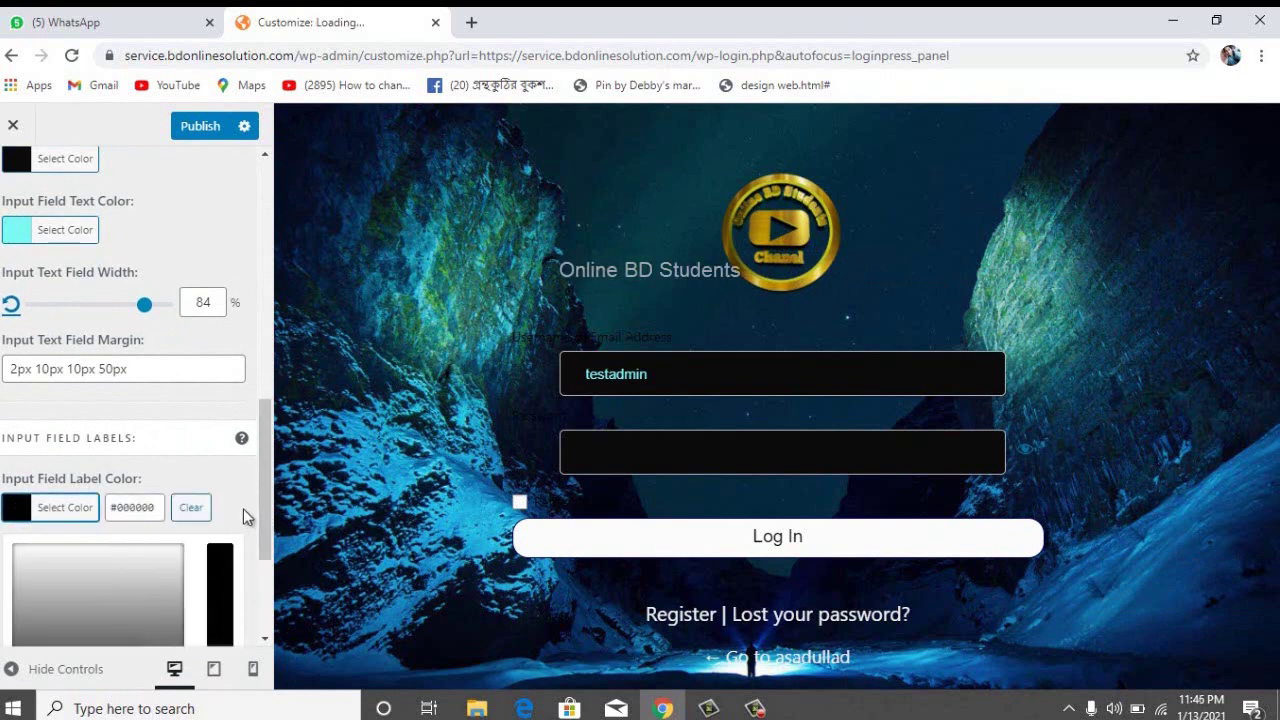
left_click_drag(263, 512, 259, 564)
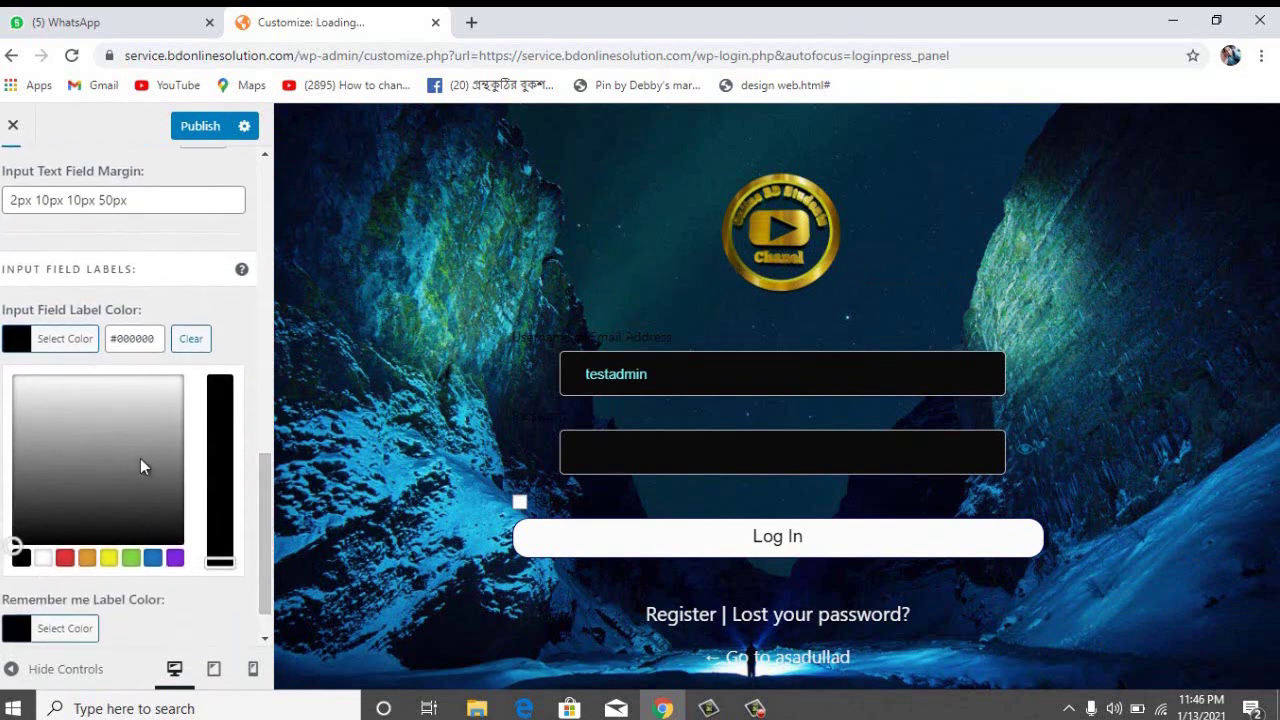
left_click_drag(138, 402, 79, 367)
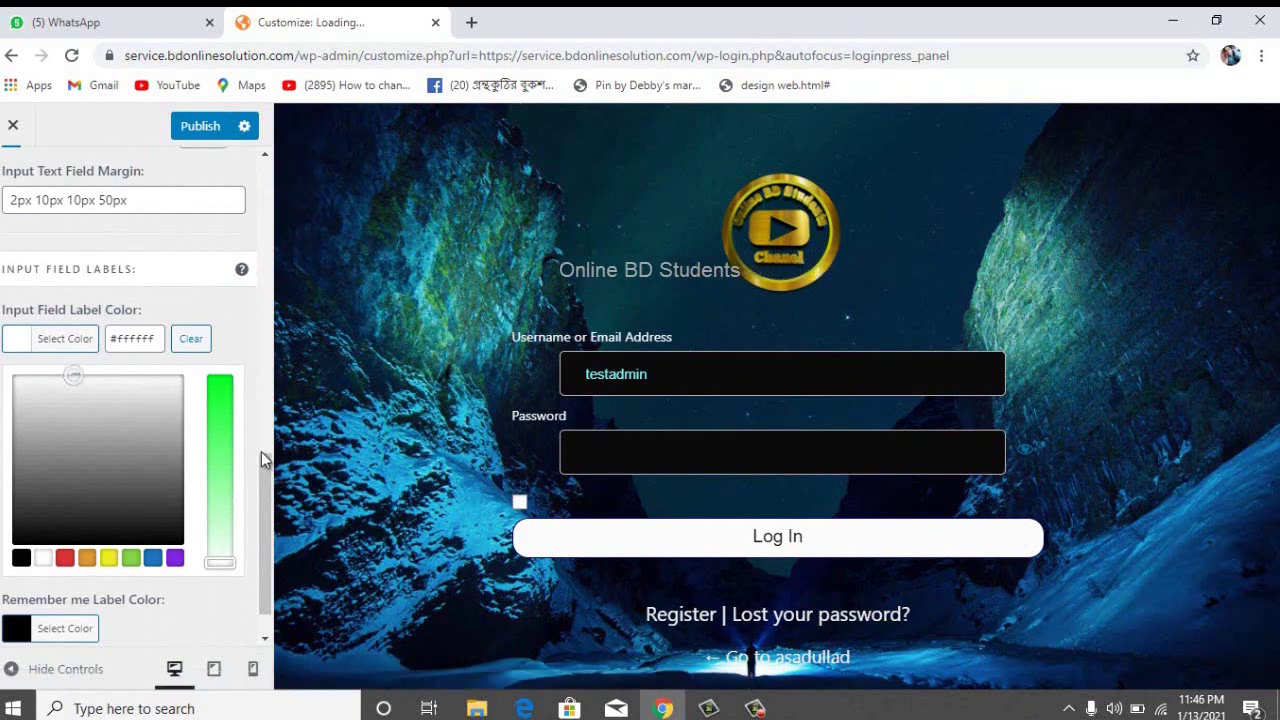
left_click_drag(262, 465, 267, 372)
left_click(40, 338)
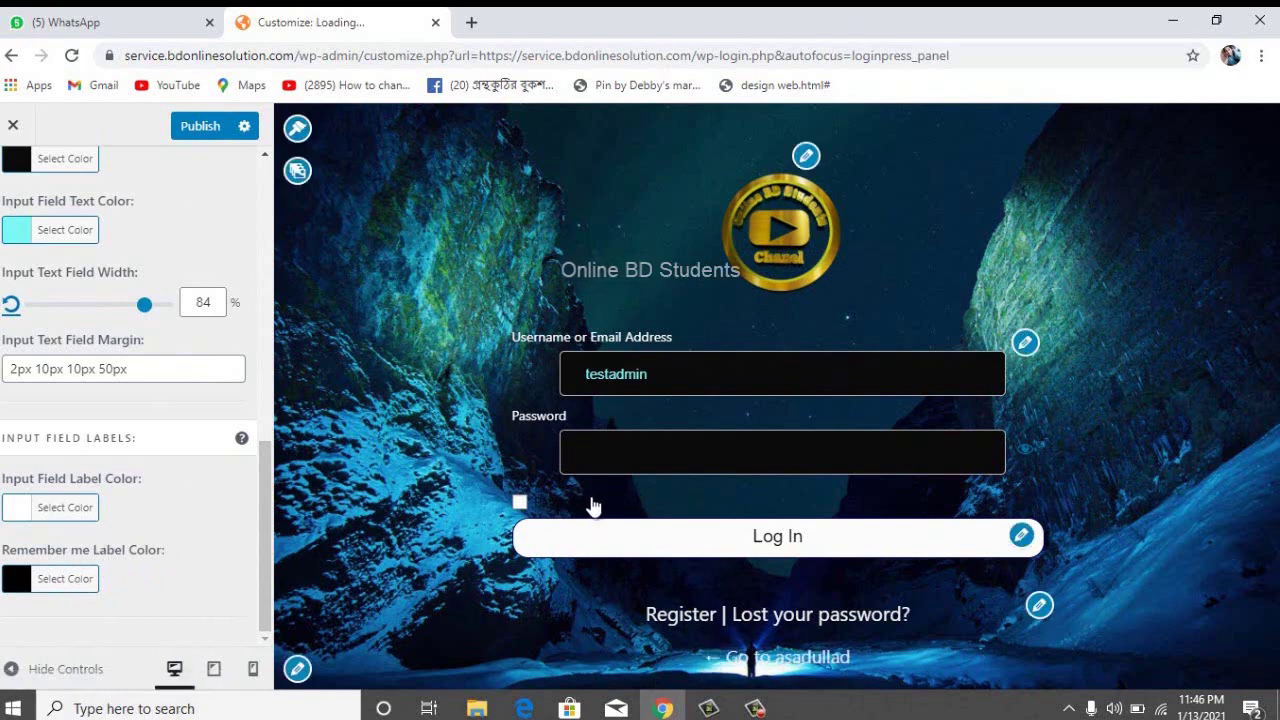
Set the Remember me label color to white #ffffff and return to the LoginPress sections.
left_click(20, 588)
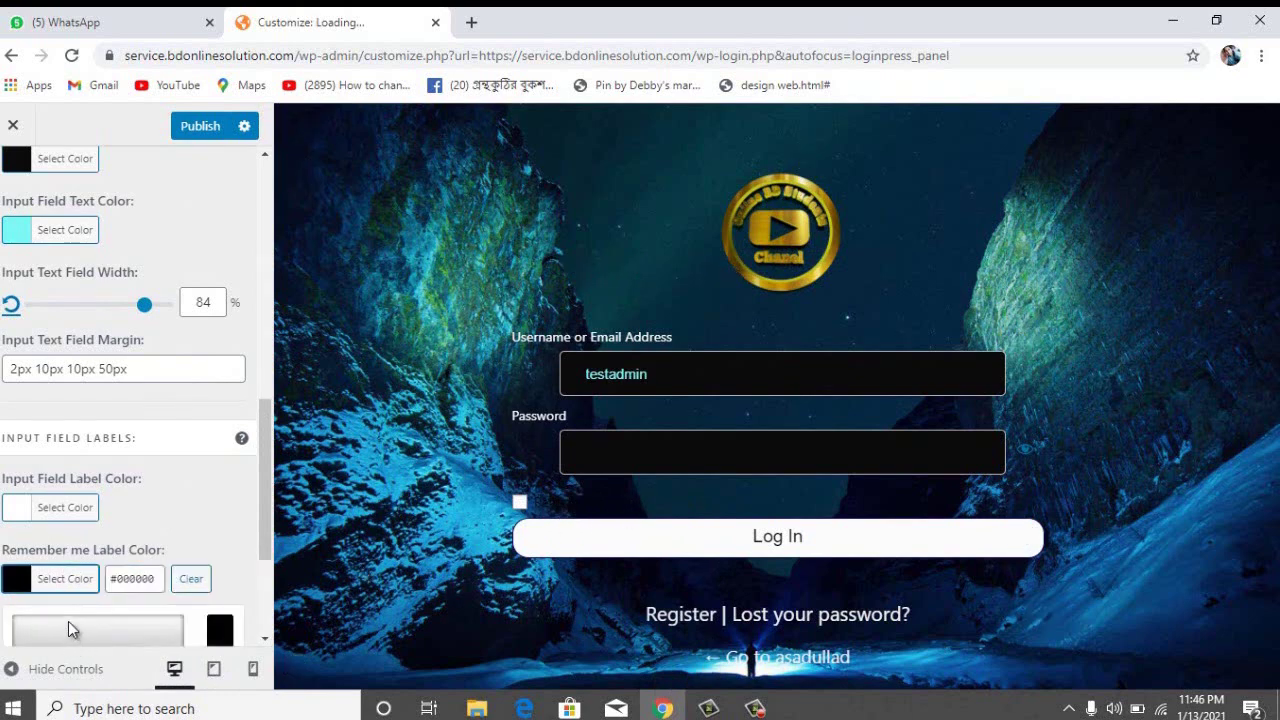
left_click_drag(68, 621, 18, 598)
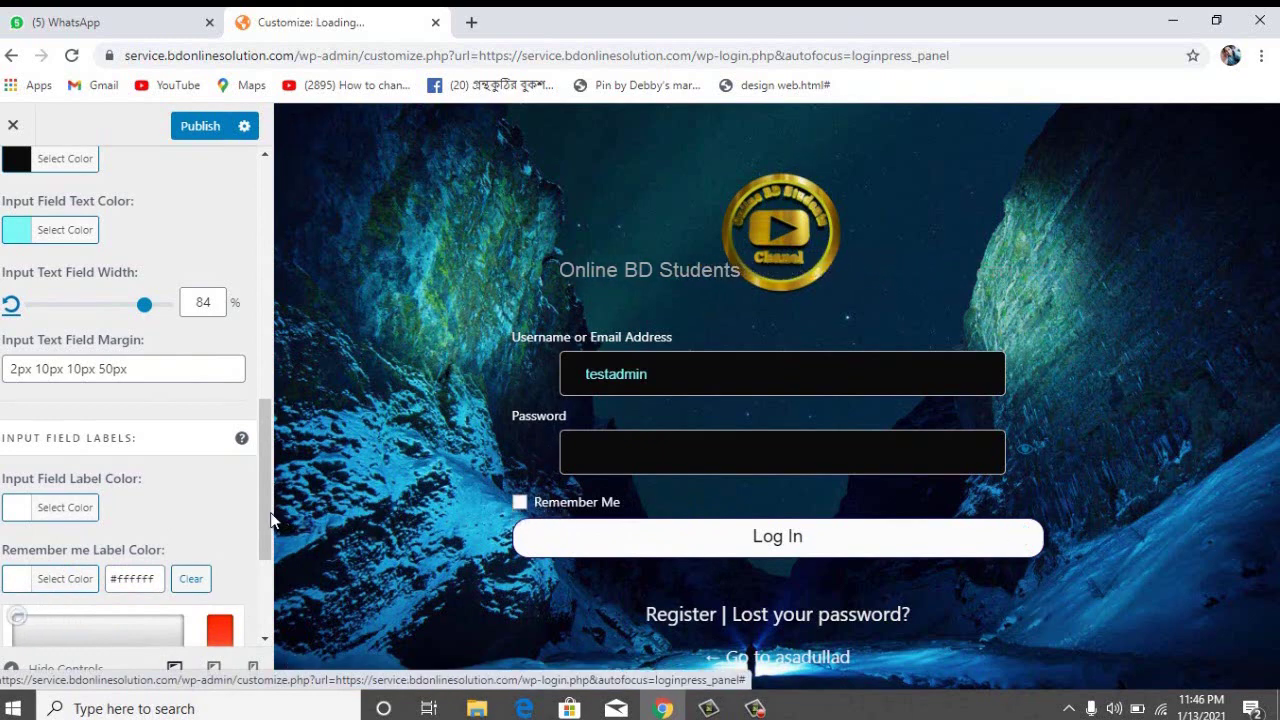
left_click_drag(270, 517, 273, 232)
left_click(22, 182)
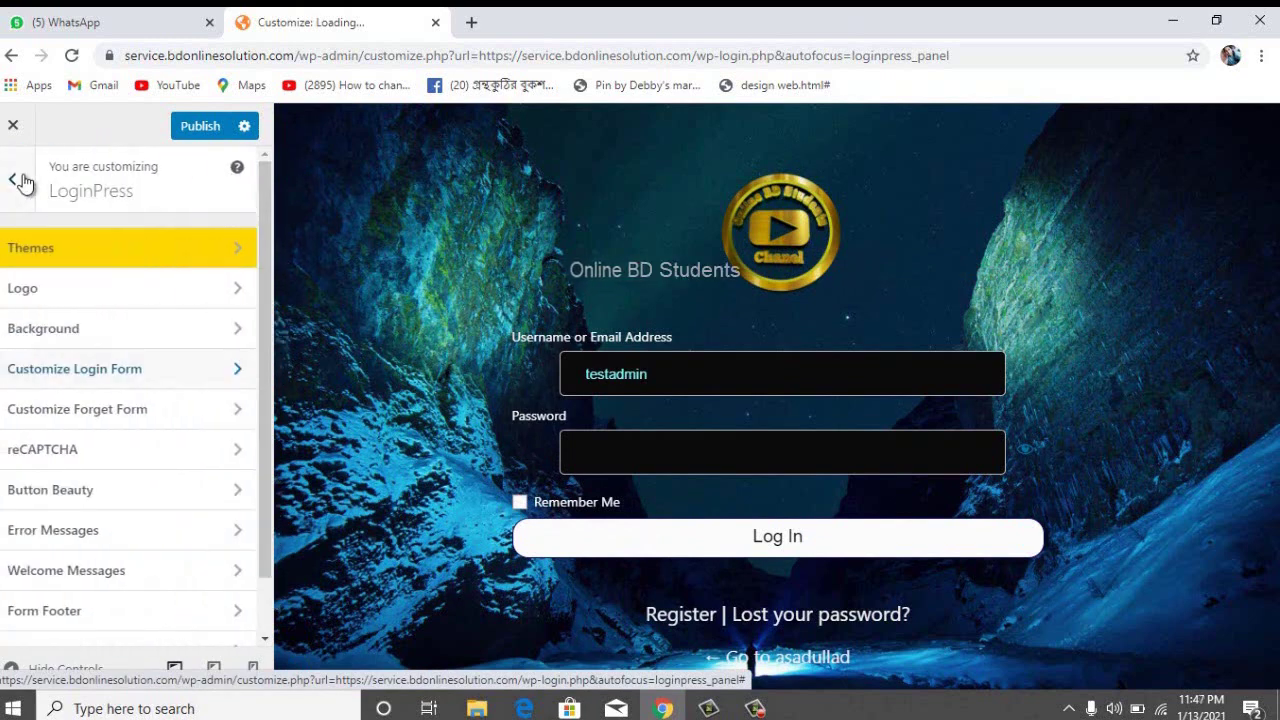
Review the login form options again and the forget form's background image and color settings.
left_click_drag(265, 318, 268, 390)
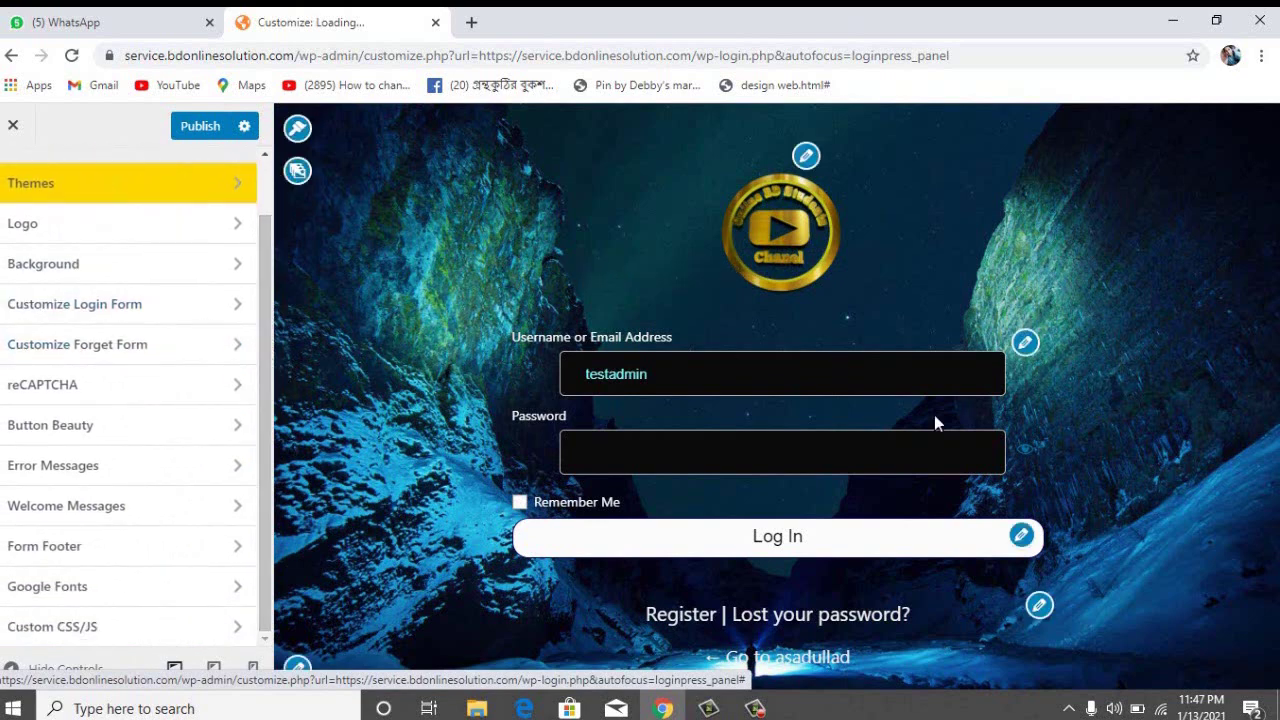
left_click(1026, 344)
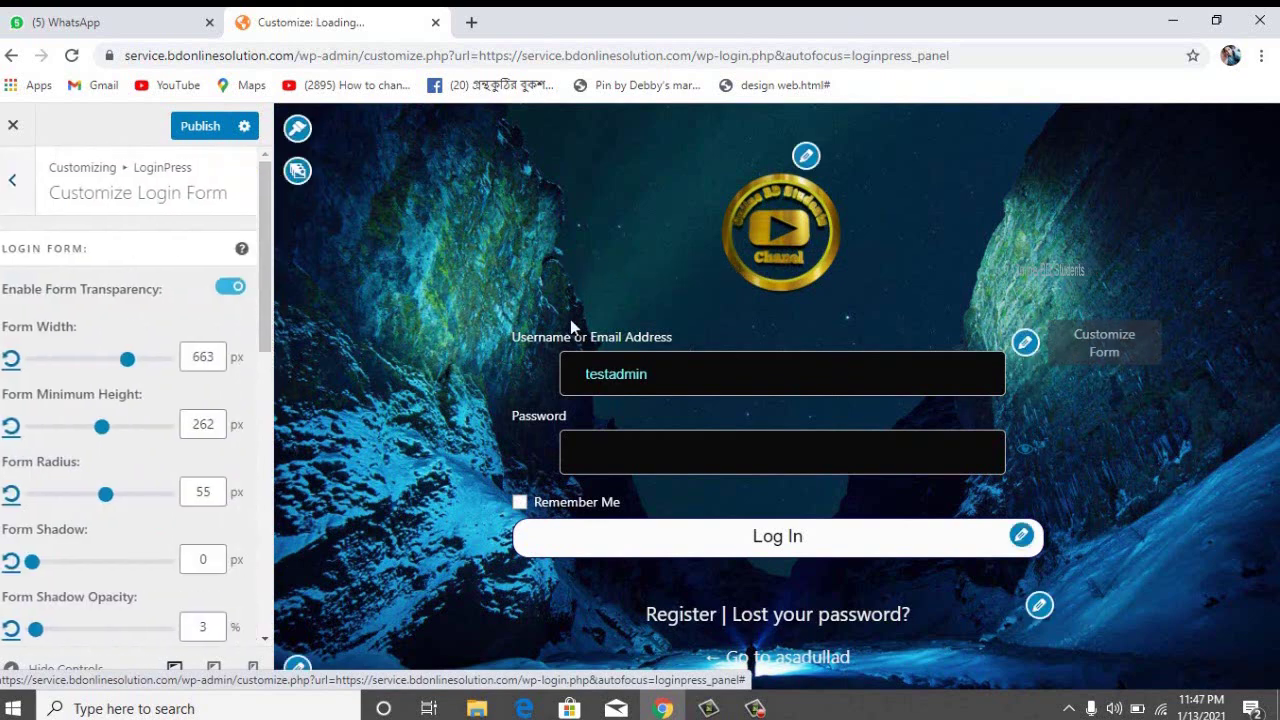
left_click_drag(266, 346, 270, 360)
scroll(270, 360, "down", 2)
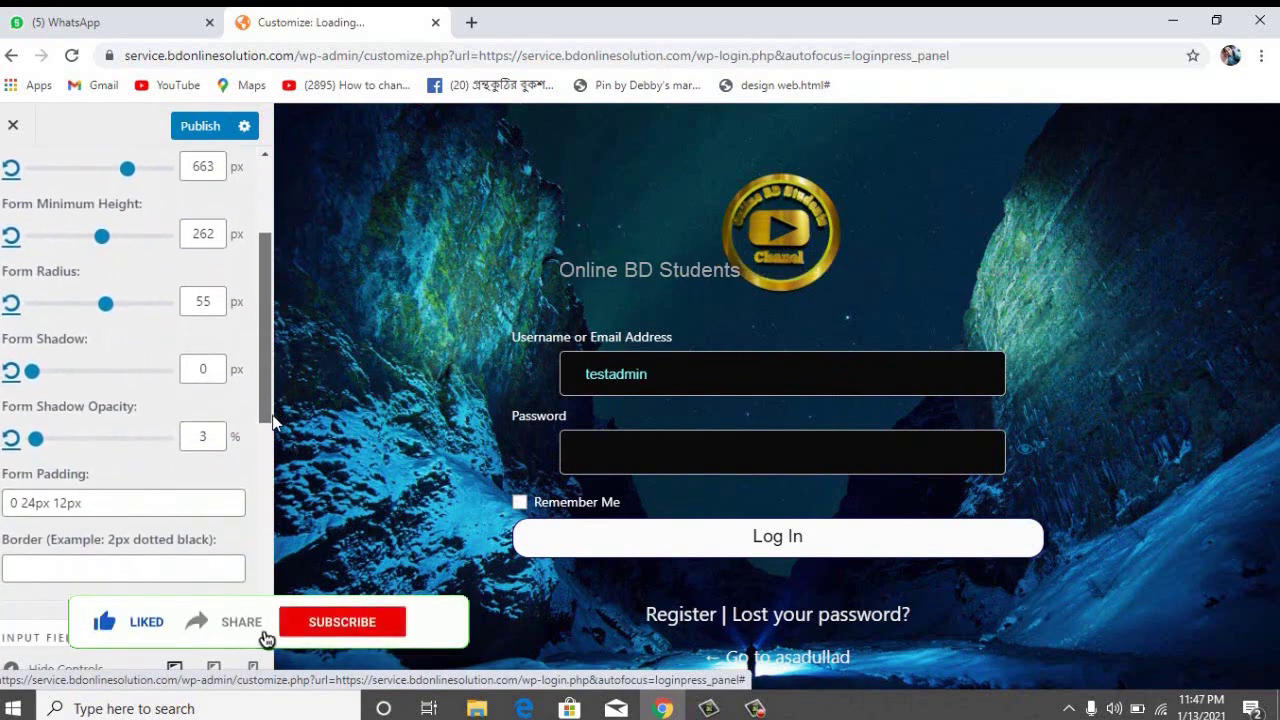
key("Escape")
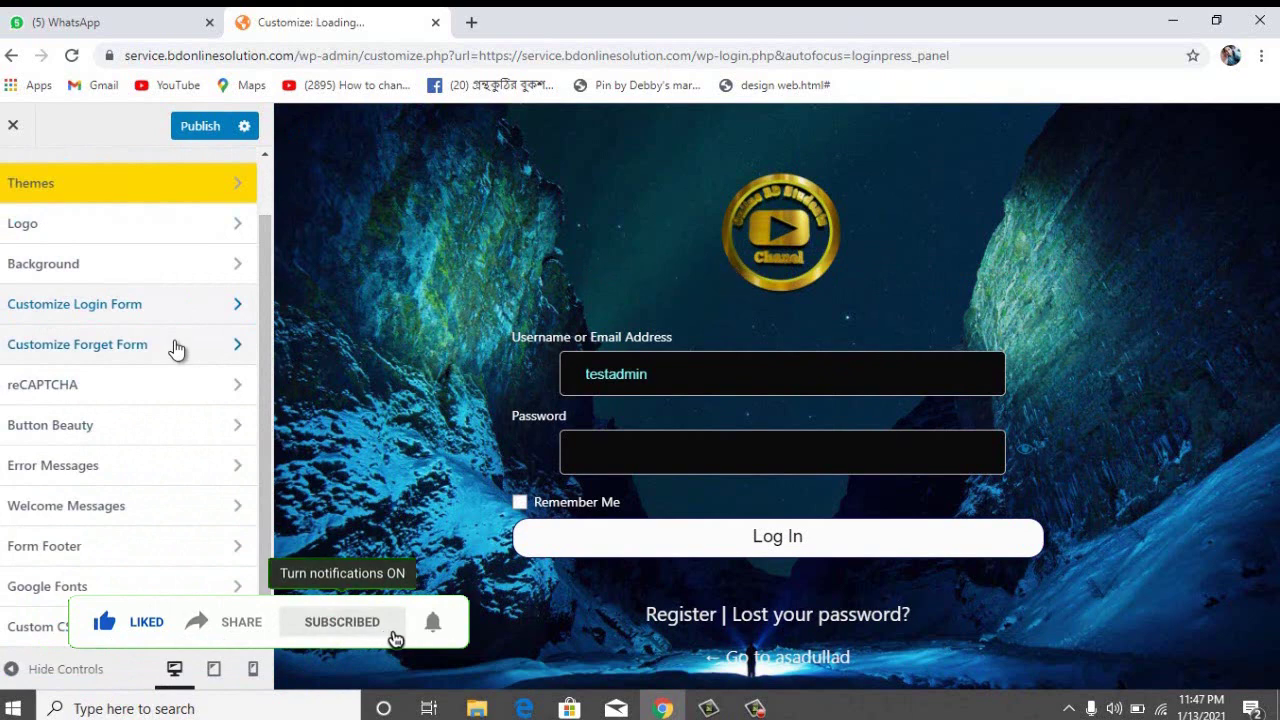
left_click(175, 346)
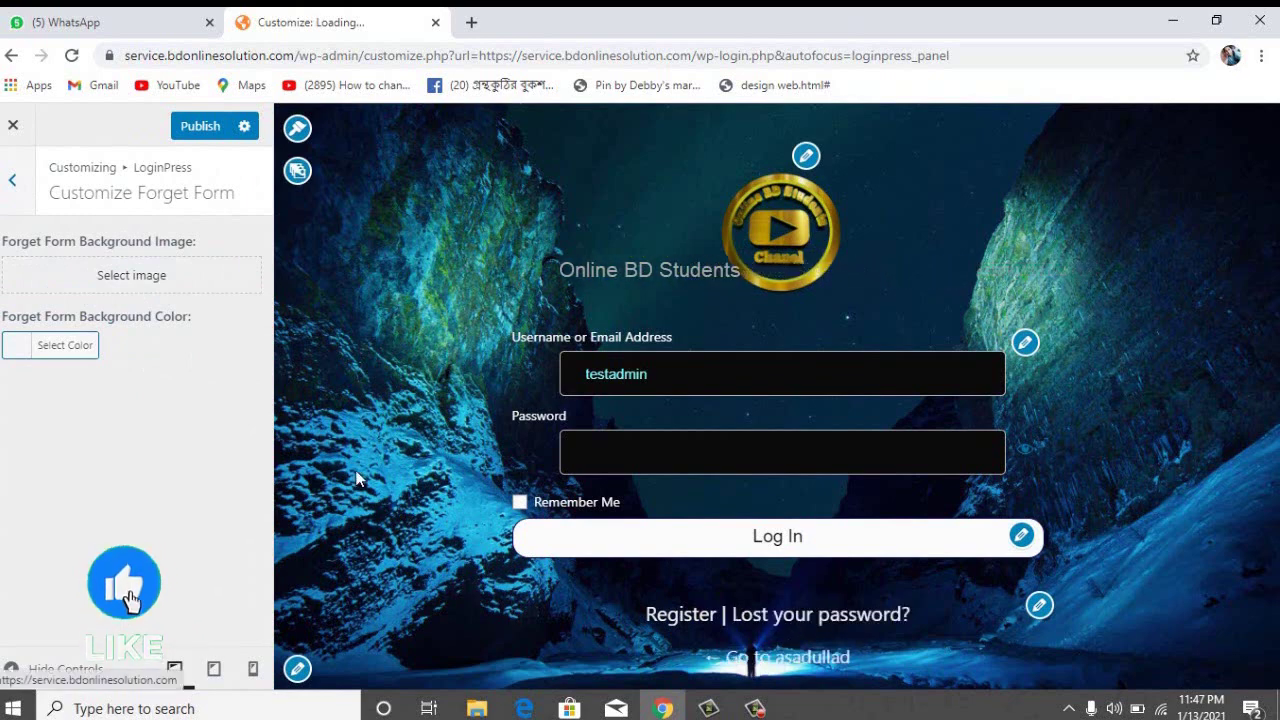
left_click(12, 181)
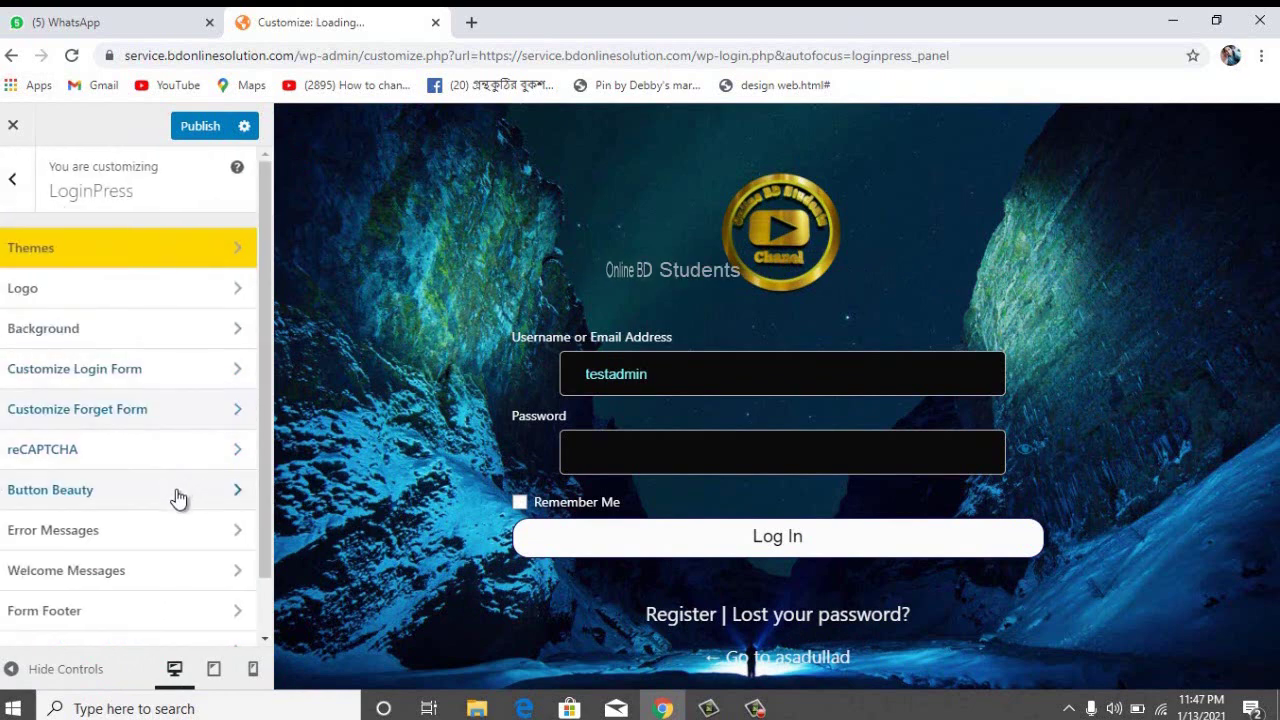
Open the Button Beauty settings and set the login button's top padding to 10 px and its size to 95%.
left_click(178, 490)
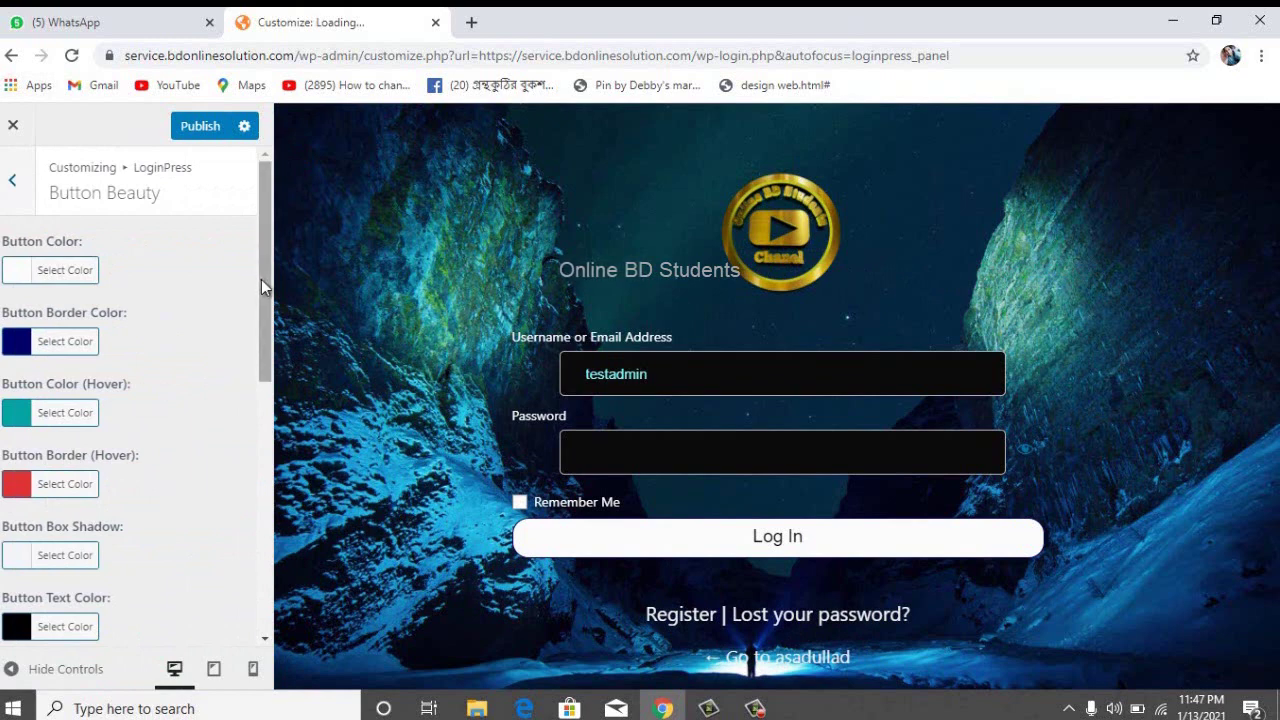
left_click_drag(261, 279, 261, 311)
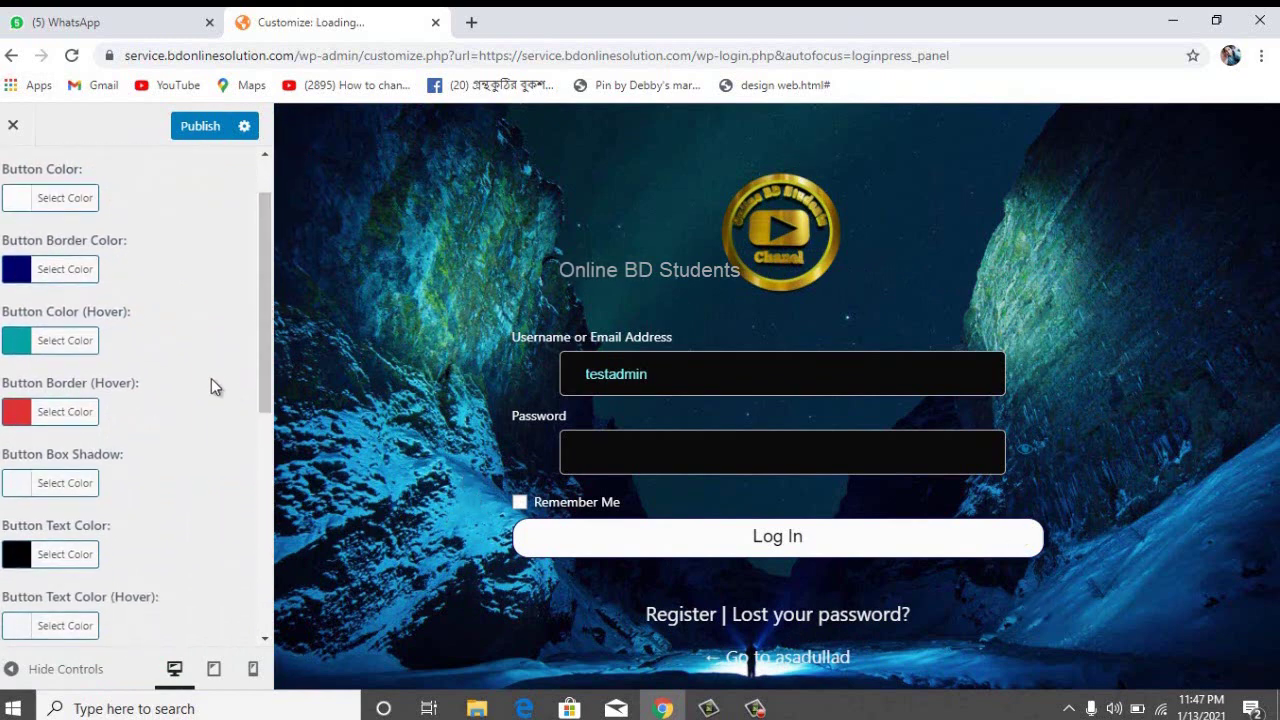
left_click_drag(263, 366, 246, 540)
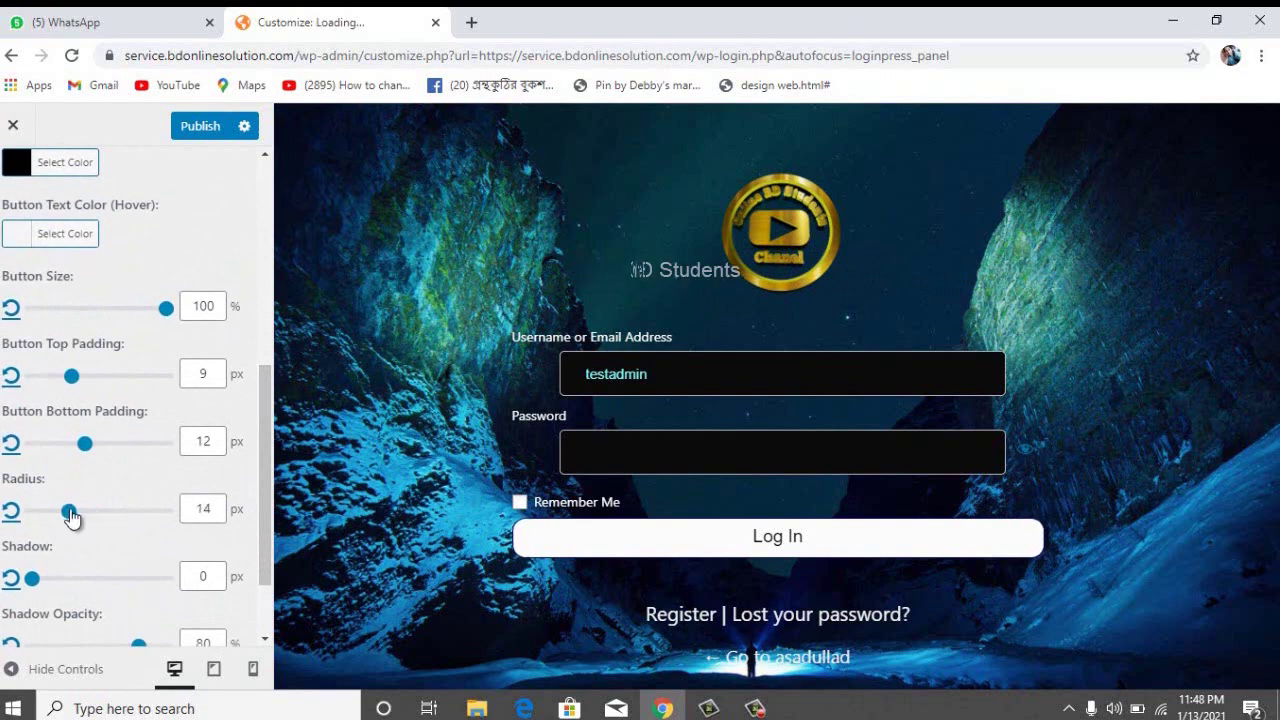
left_click_drag(75, 381, 77, 378)
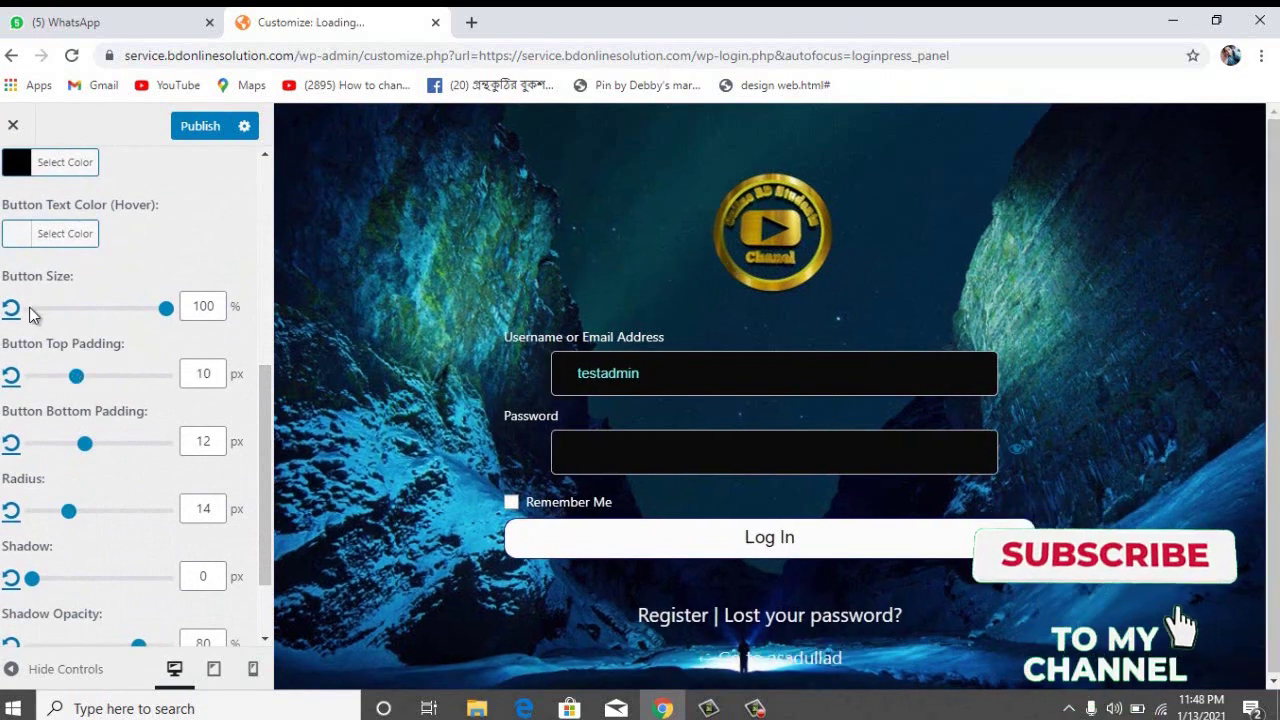
left_click_drag(166, 308, 159, 318)
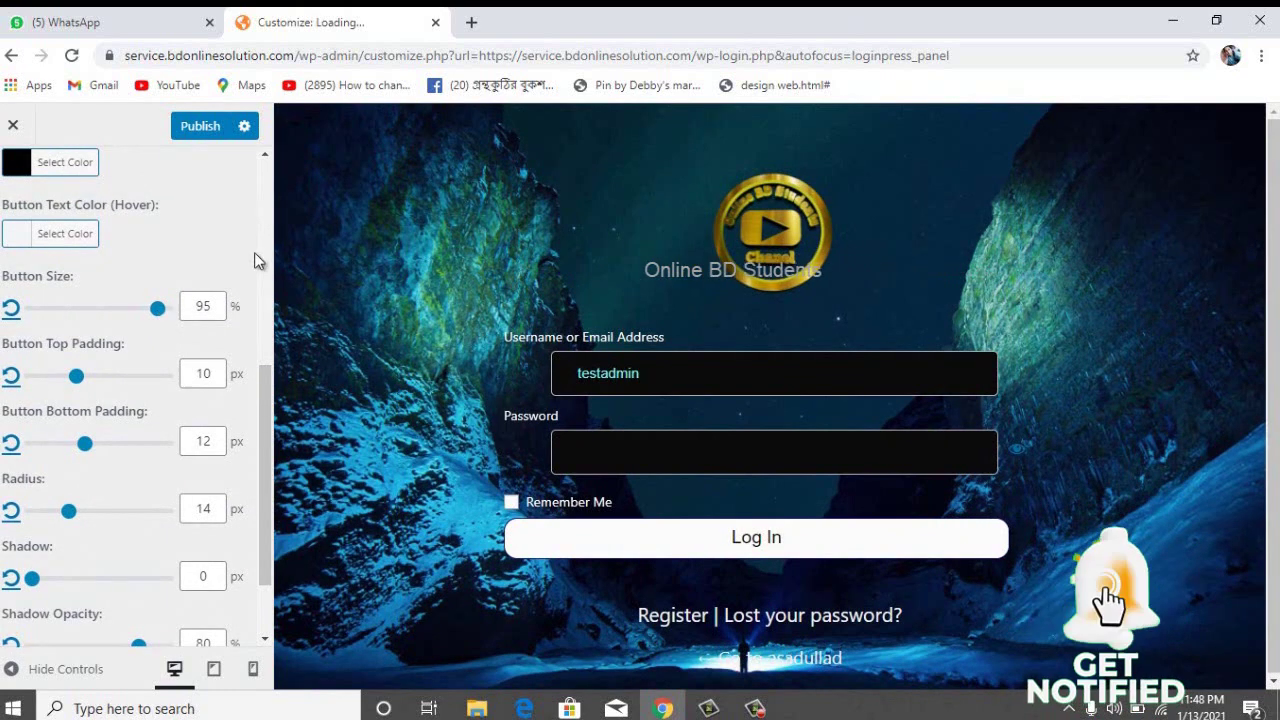
scroll(265, 290, "up", 5)
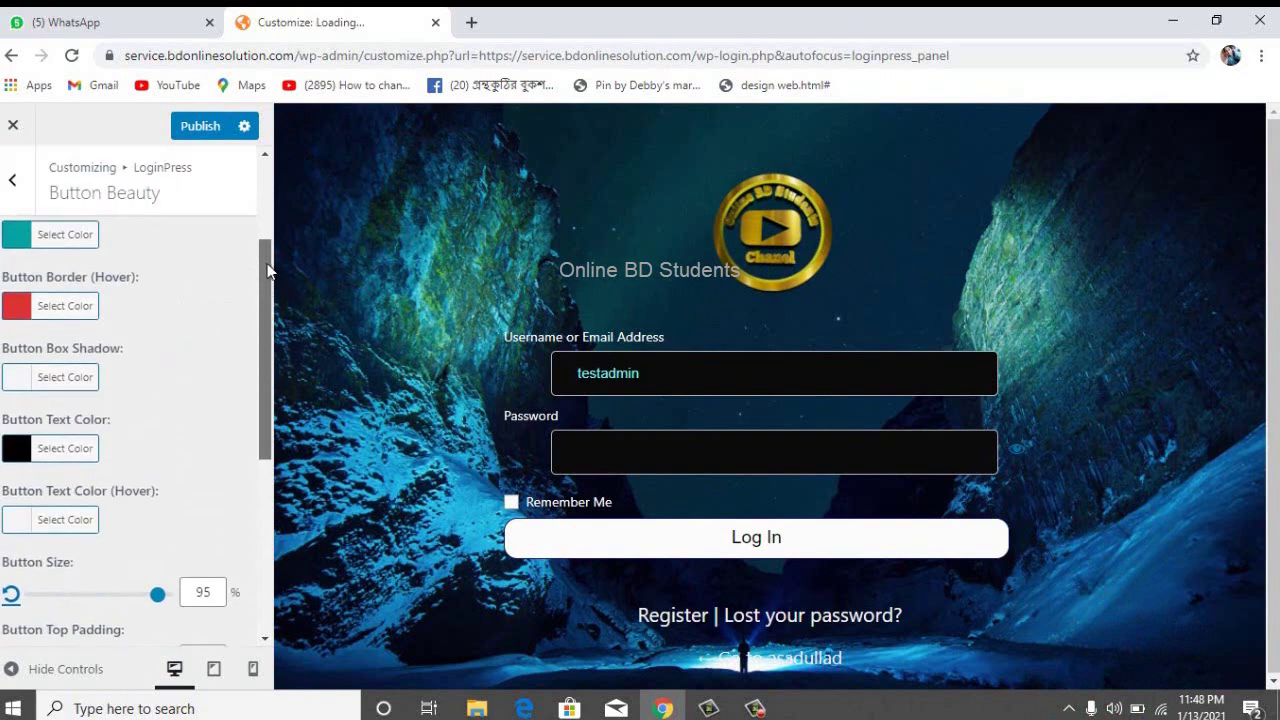
Set the login button's hover color to green #62c407 in the Button Beauty settings and return to the LoginPress sections.
left_click(12, 178)
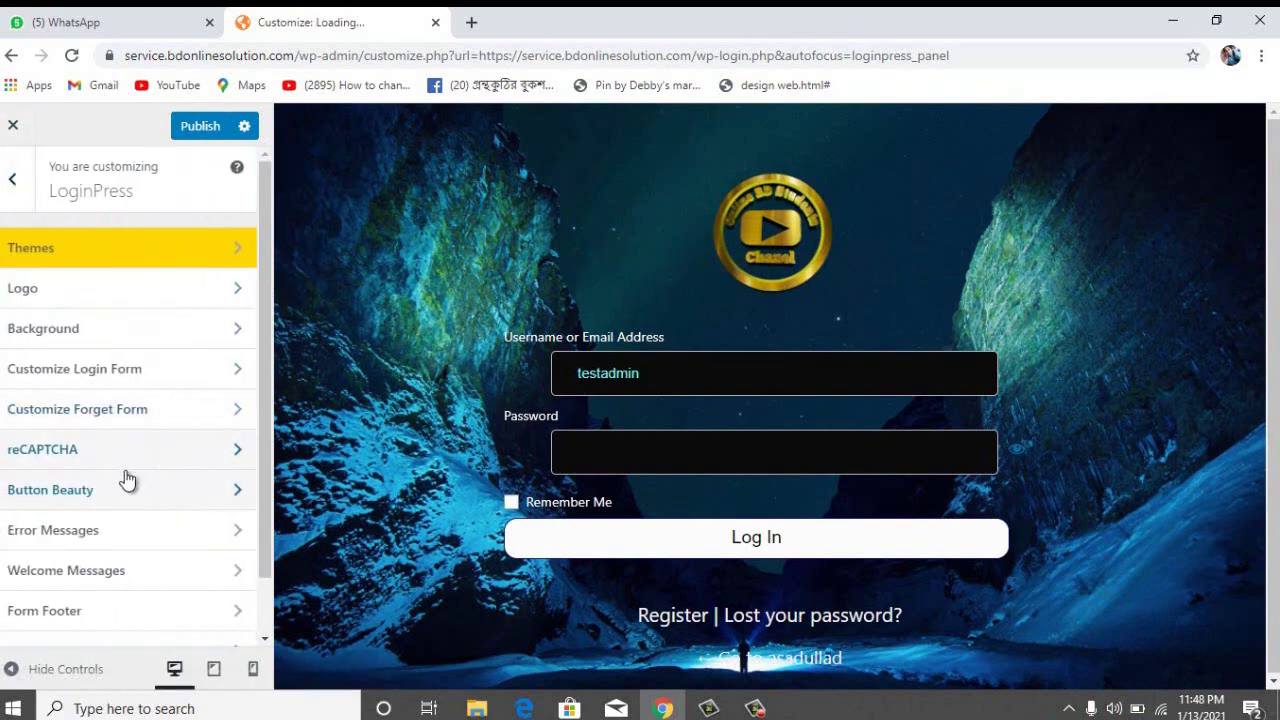
left_click(114, 490)
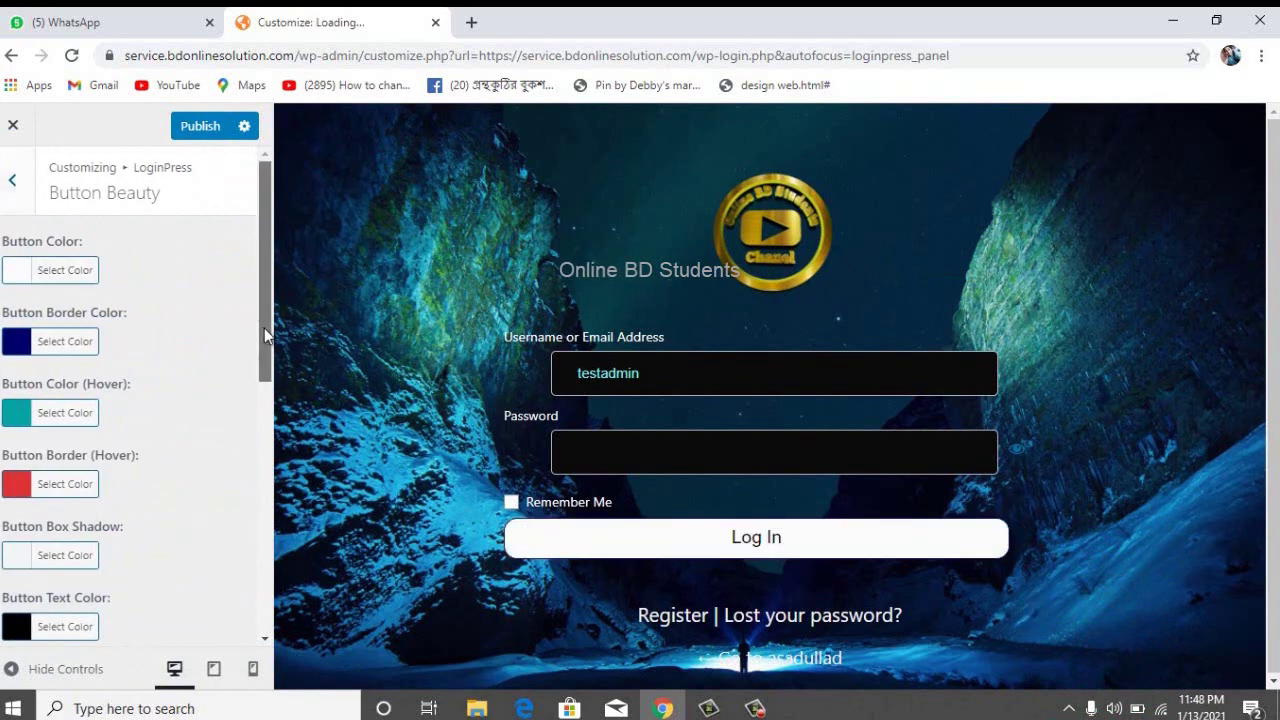
left_click_drag(264, 328, 265, 339)
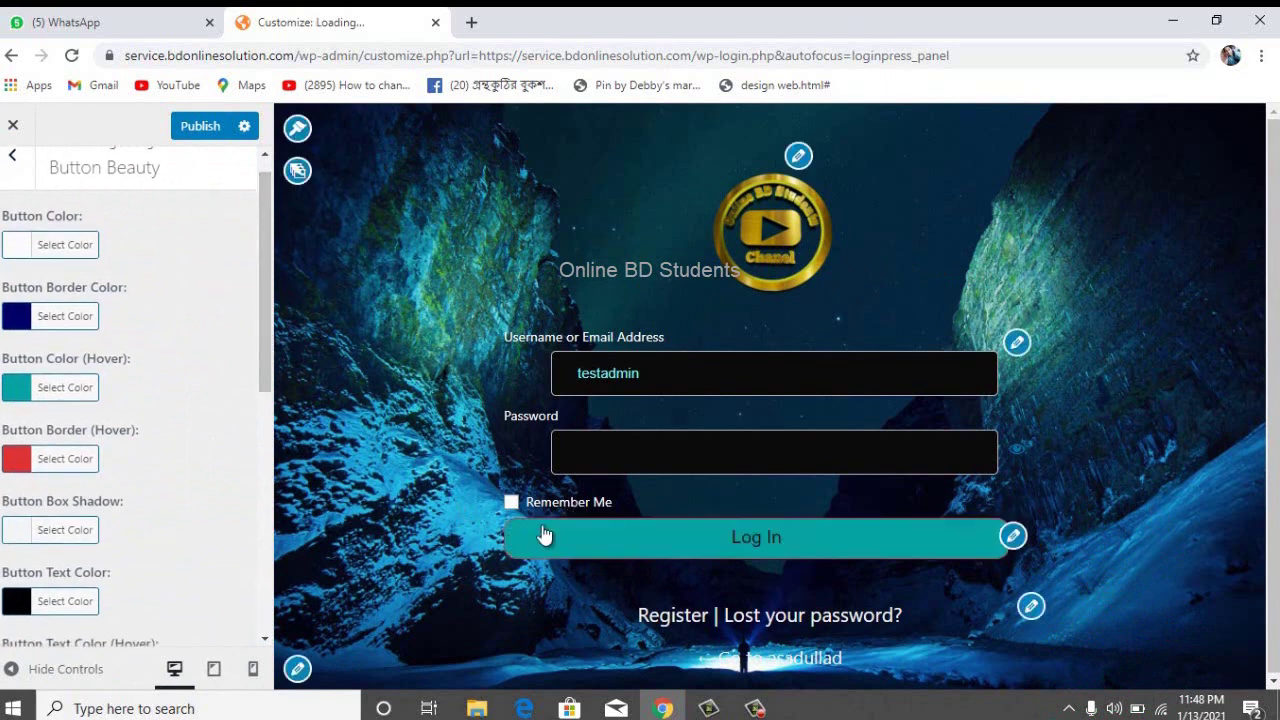
left_click(16, 393)
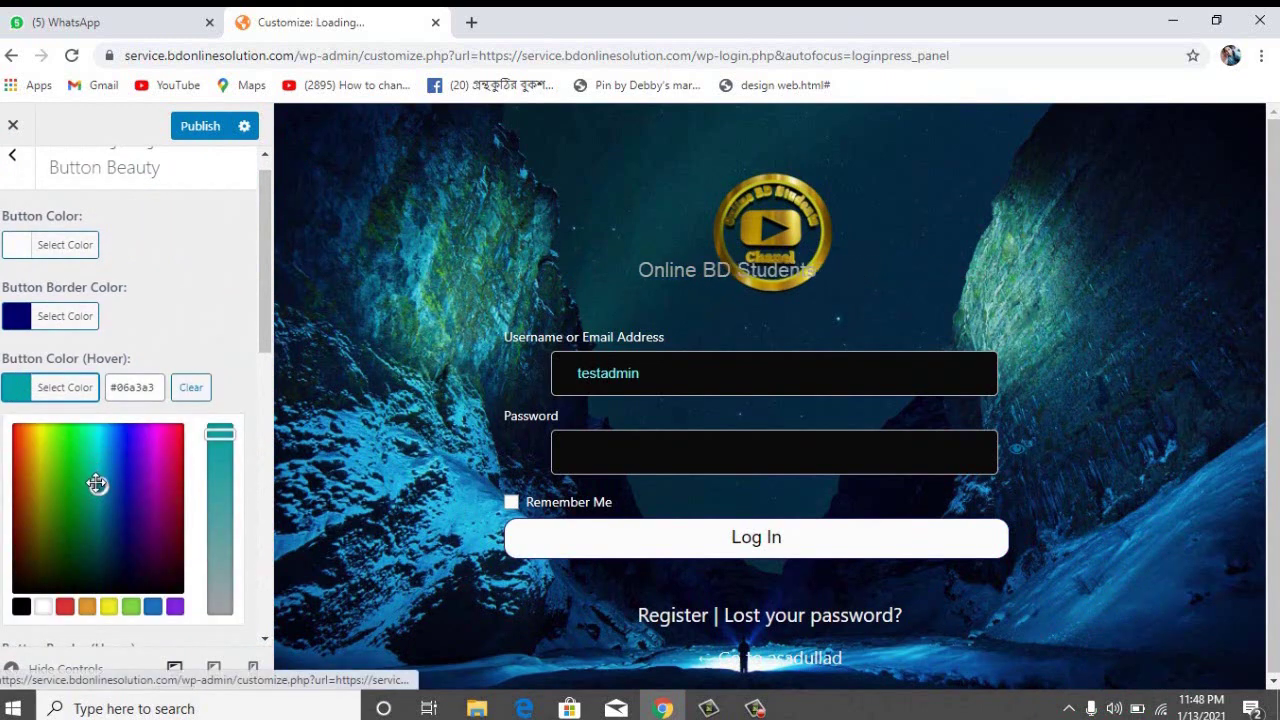
left_click_drag(97, 486, 54, 461)
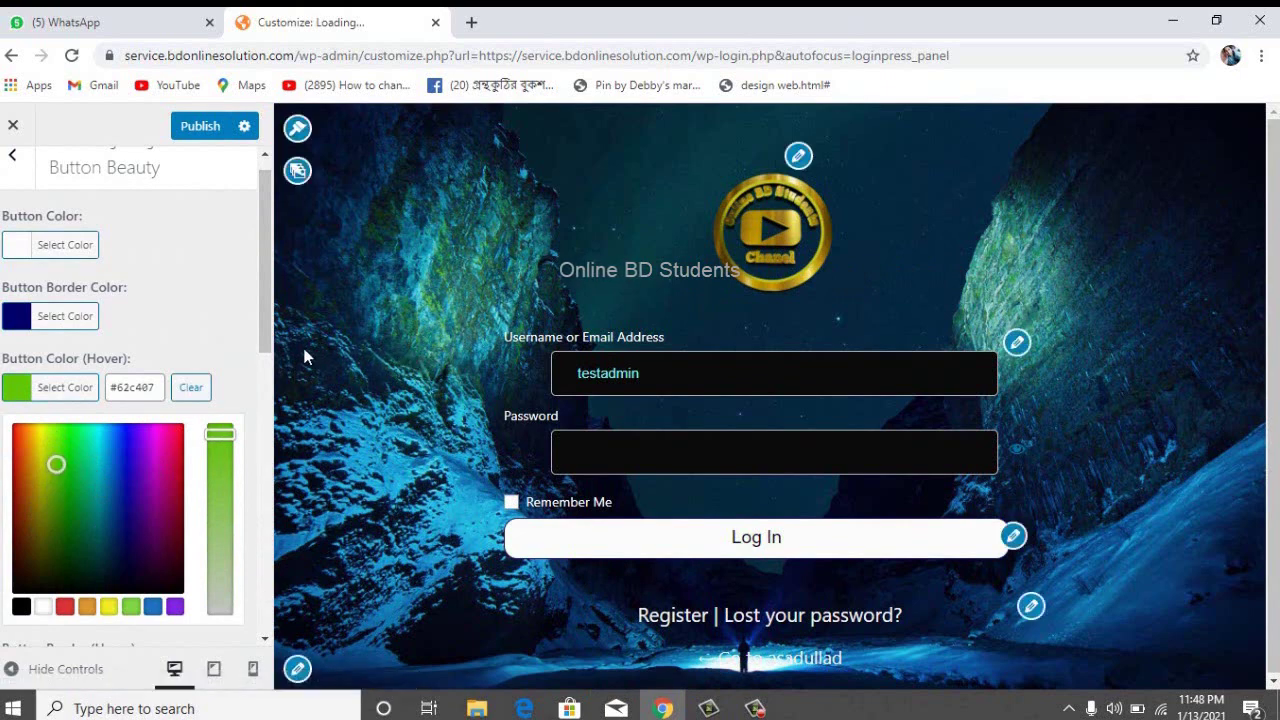
left_click(250, 368)
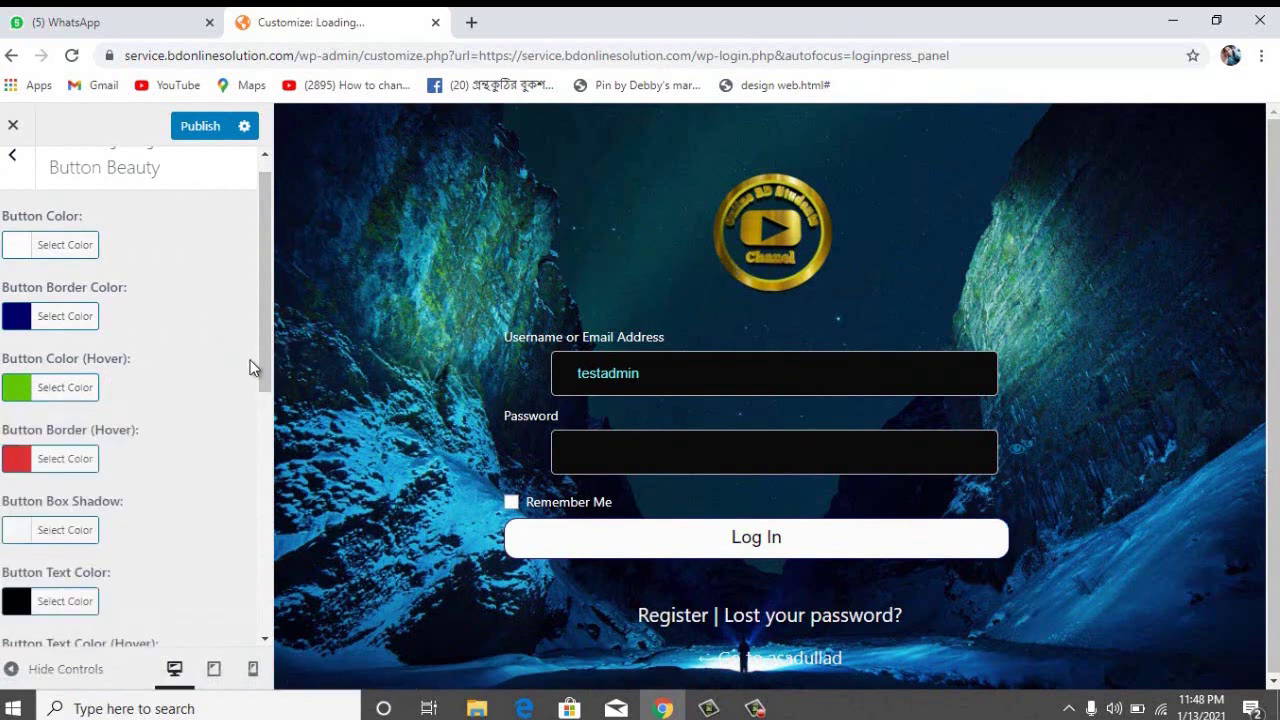
left_click_drag(267, 373, 255, 468)
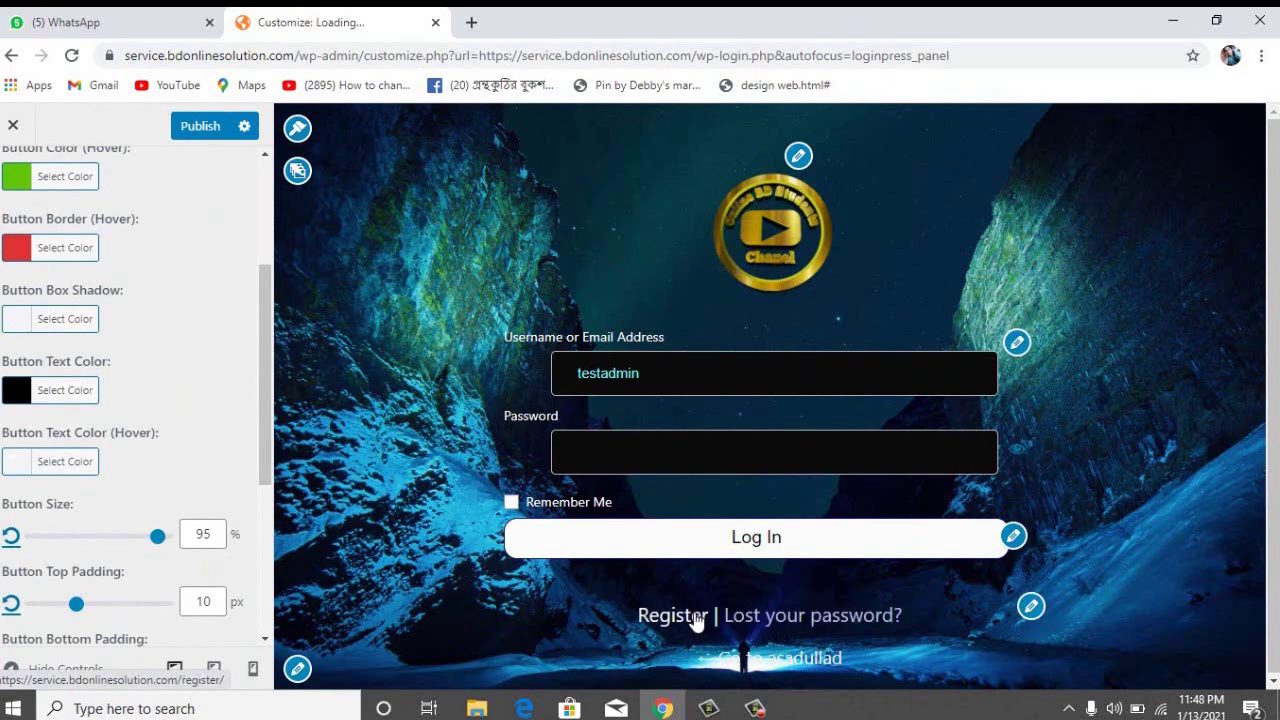
scroll(100, 250, "up", 3)
left_click(14, 180)
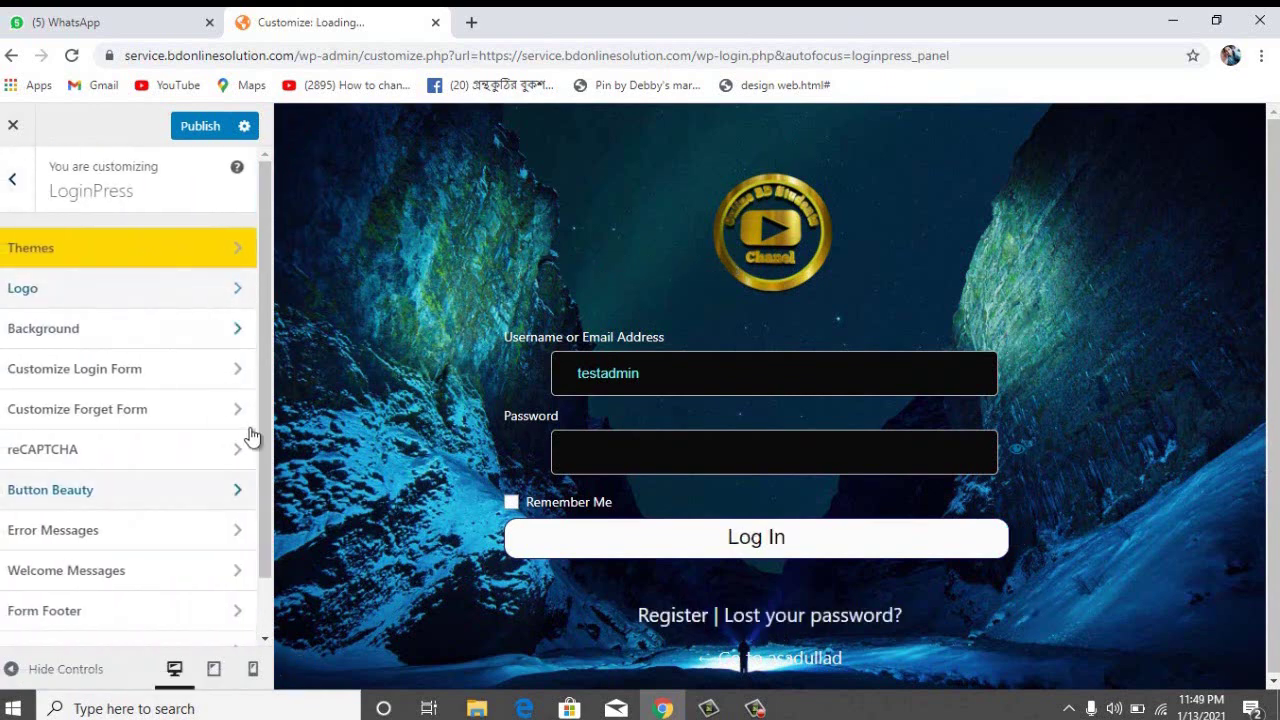
Review the welcome message fields for the lost password and login pages, and return to the LoginPress sections.
left_click_drag(263, 420, 270, 483)
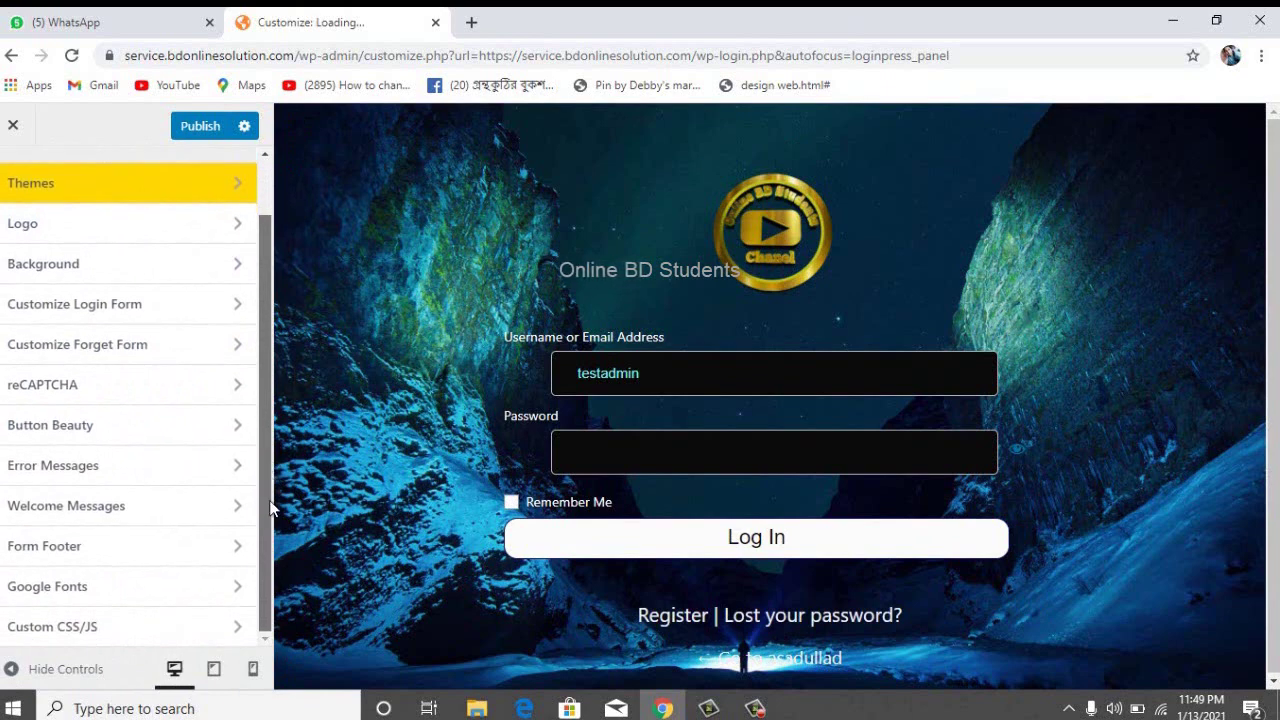
left_click(66, 506)
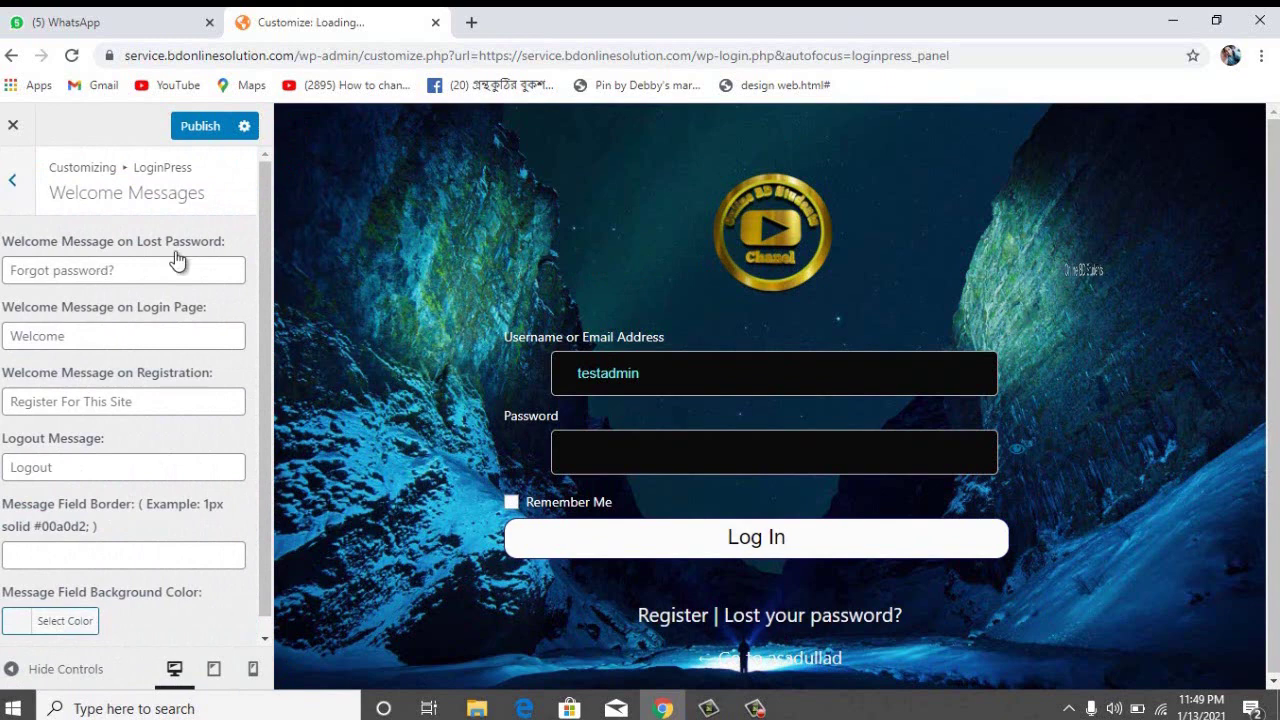
left_click(117, 269)
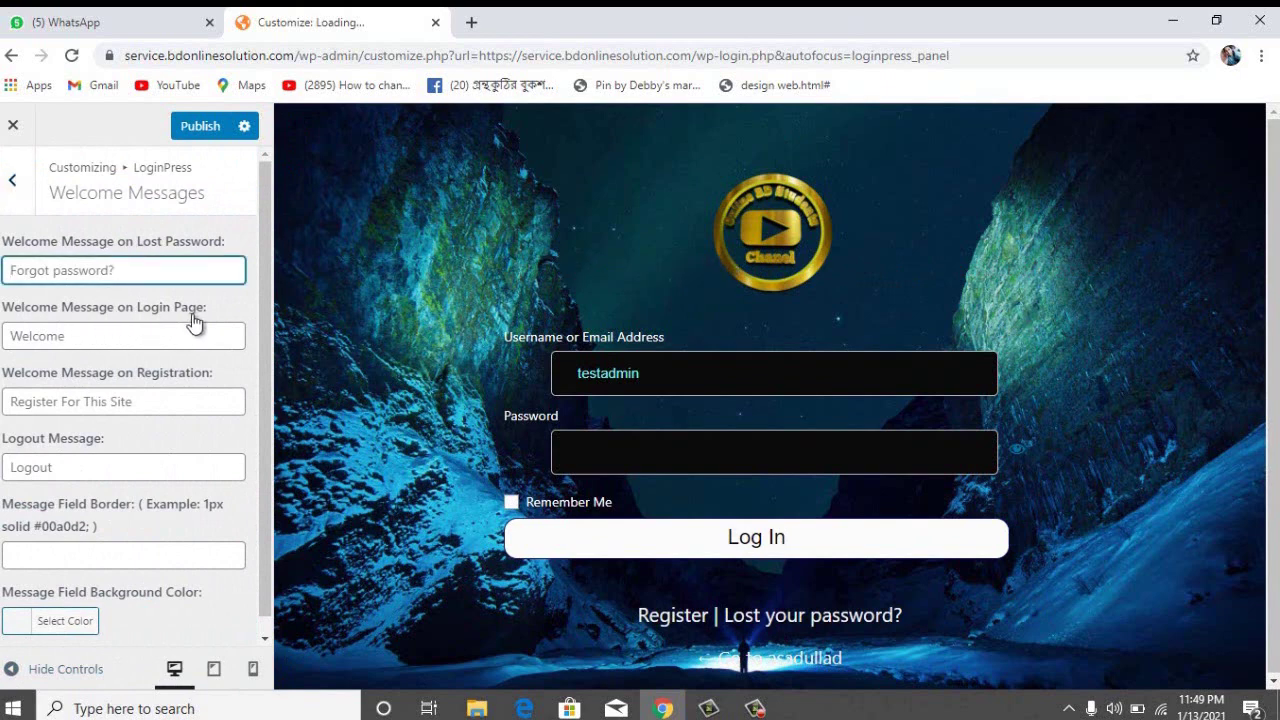
left_click(121, 339)
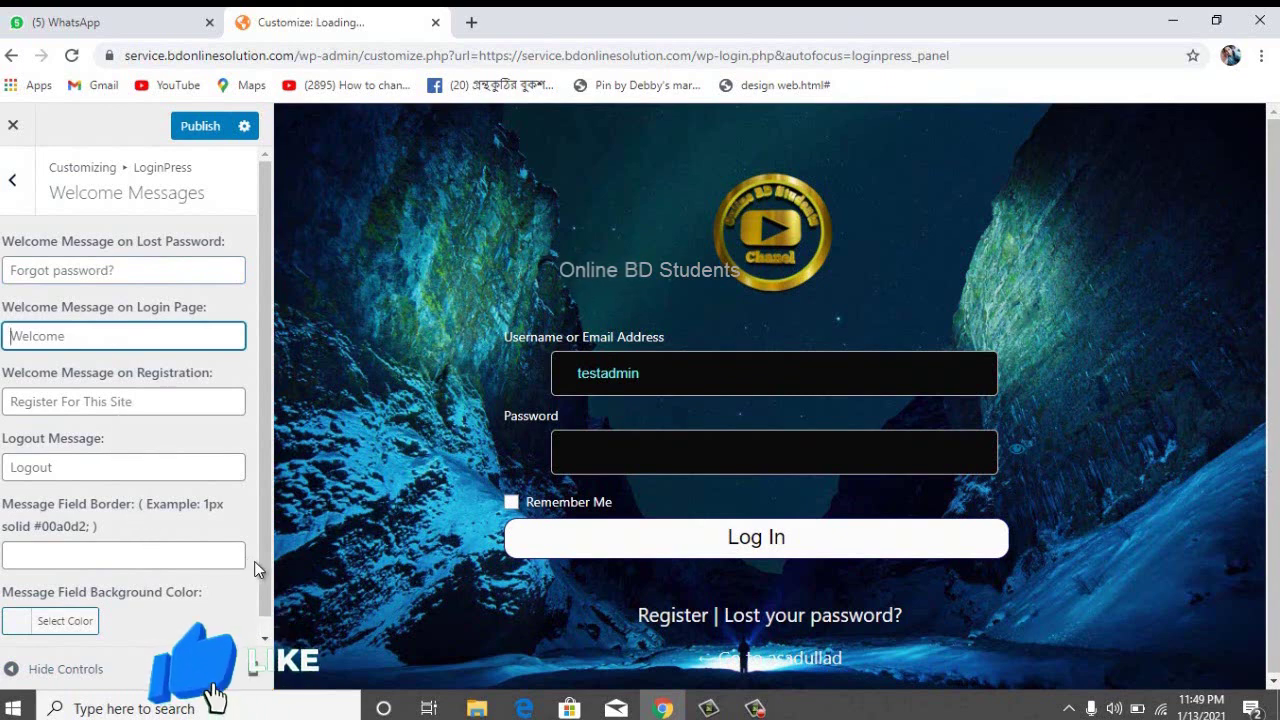
mouse_move(261, 564)
left_mouse_down()
mouse_move(263, 596)
mouse_move(276, 489)
left_mouse_up()
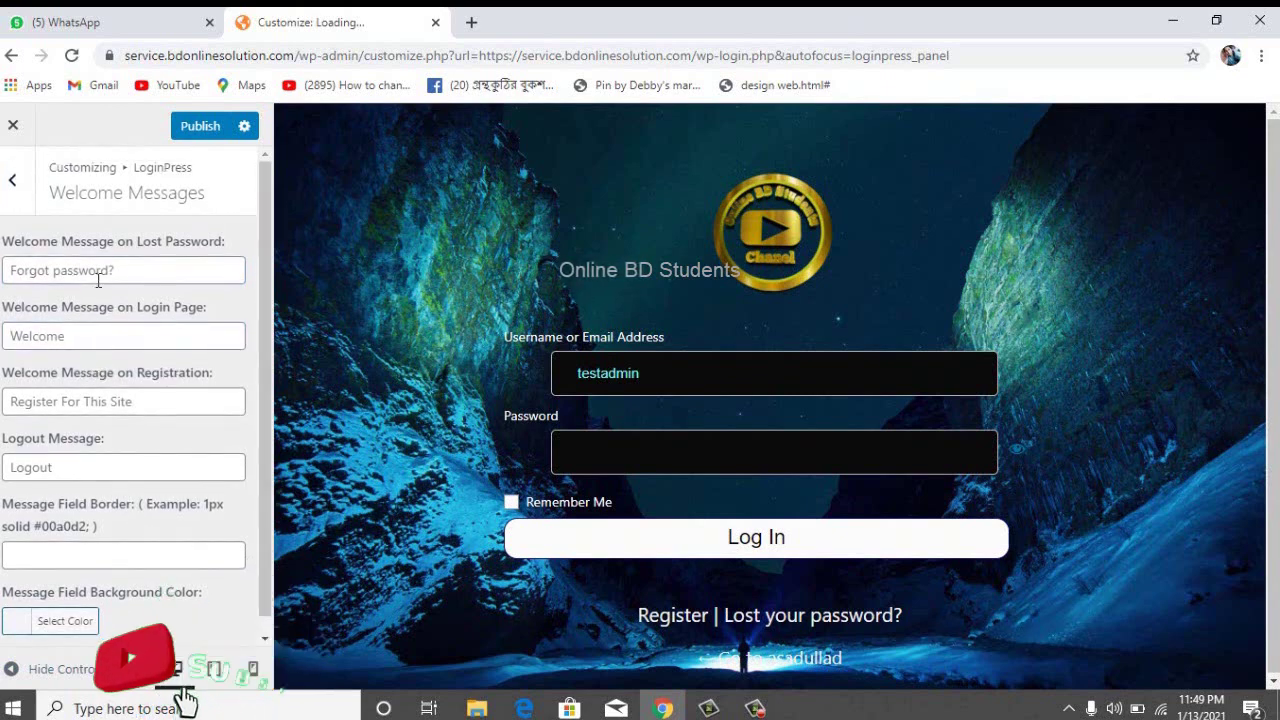
left_click(13, 182)
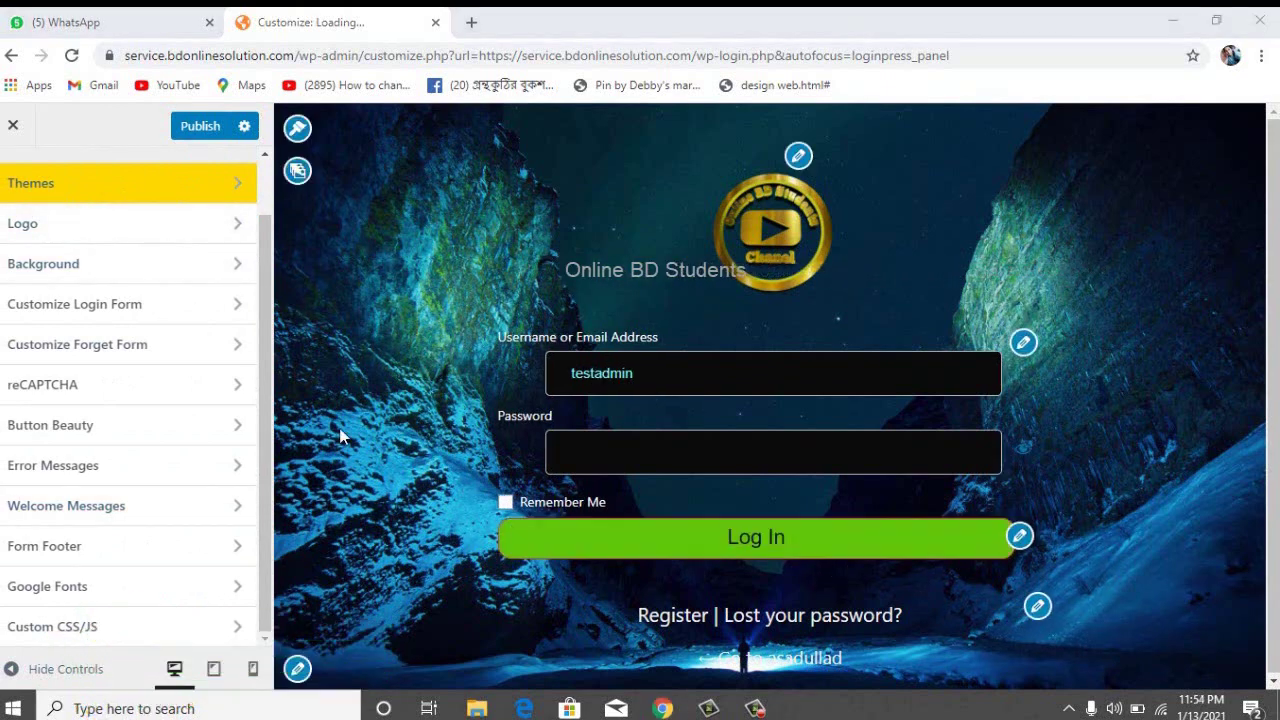
Open the Form Footer settings and set the lost password text's hover color to yellow #d7f20e.
left_click(130, 550)
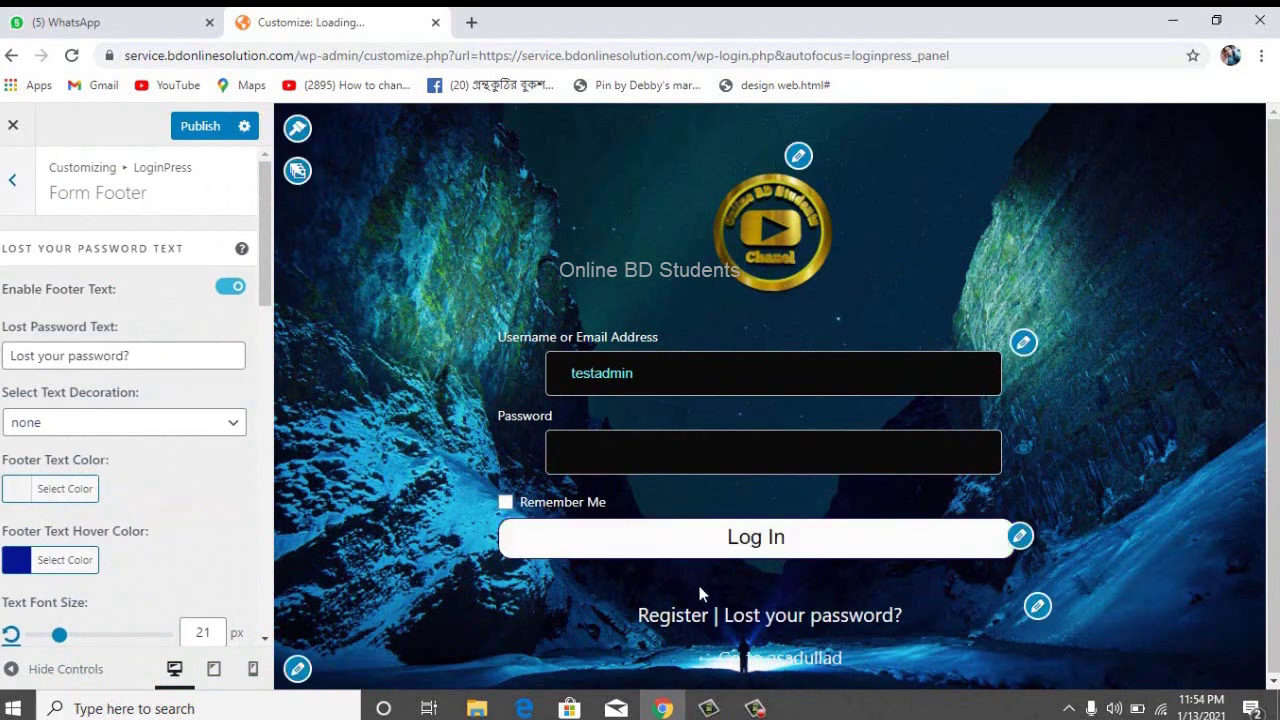
left_click(115, 427)
left_click(115, 427)
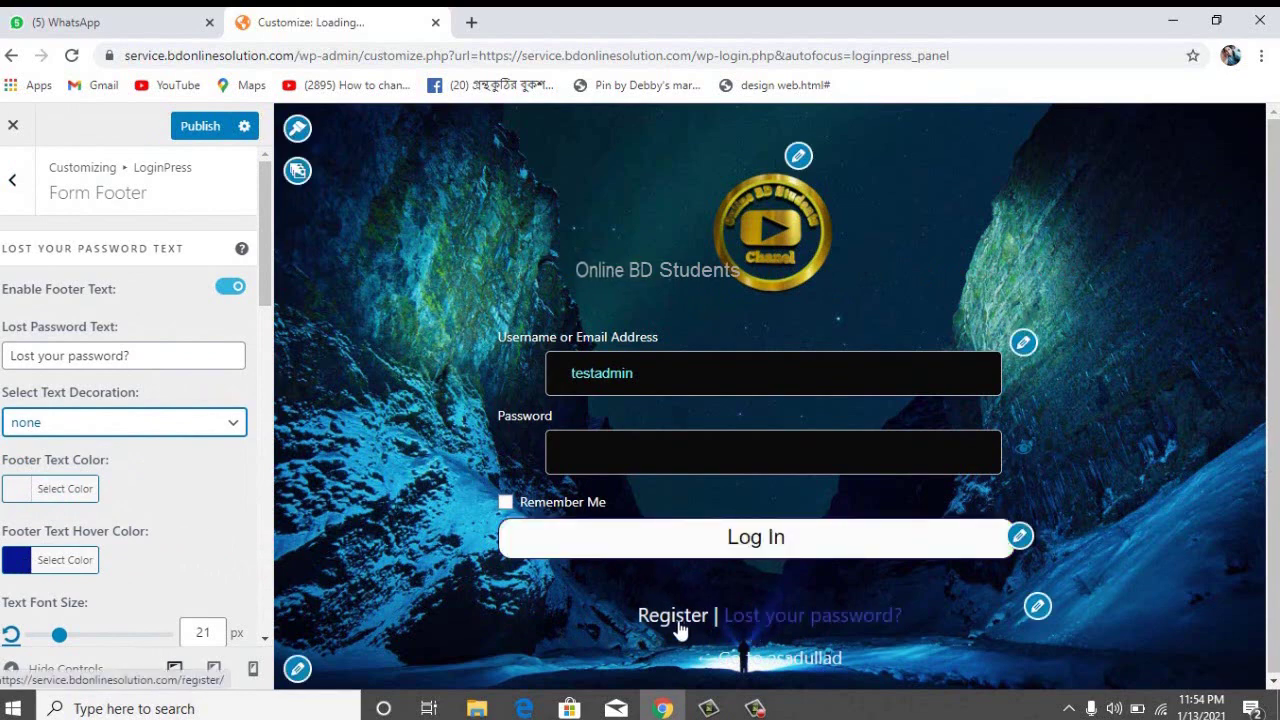
left_click(20, 564)
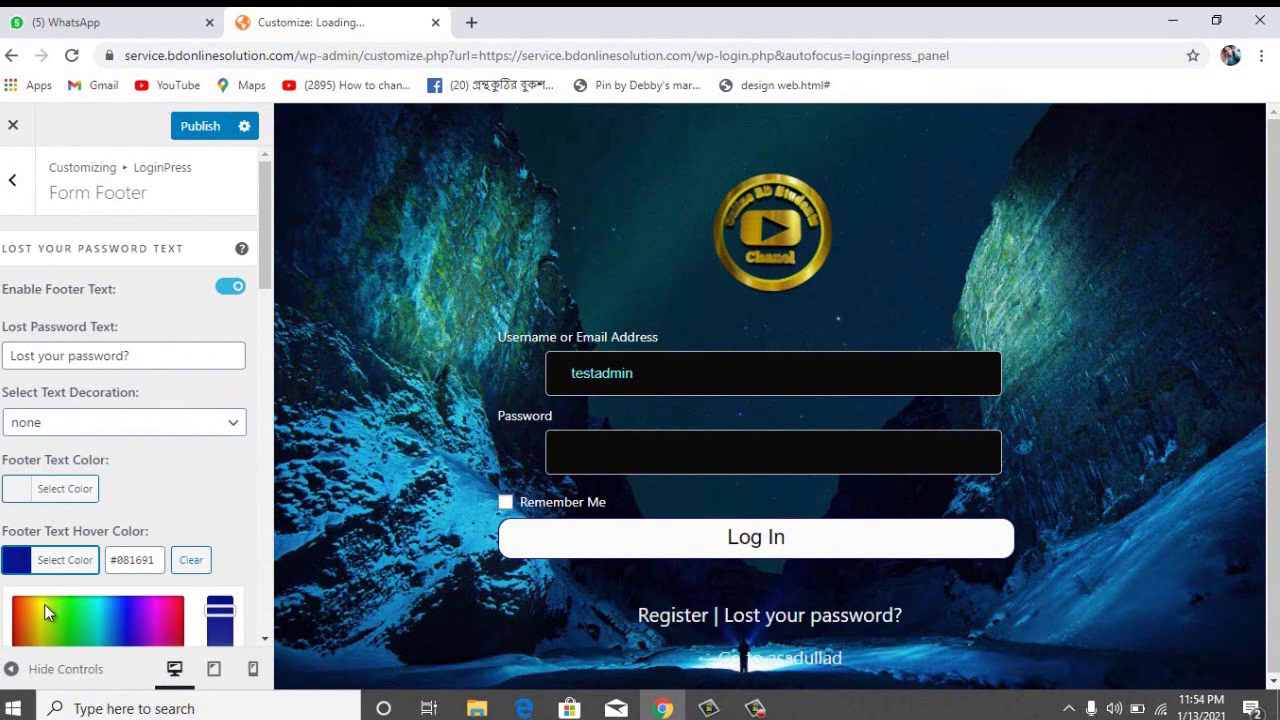
left_click(44, 604)
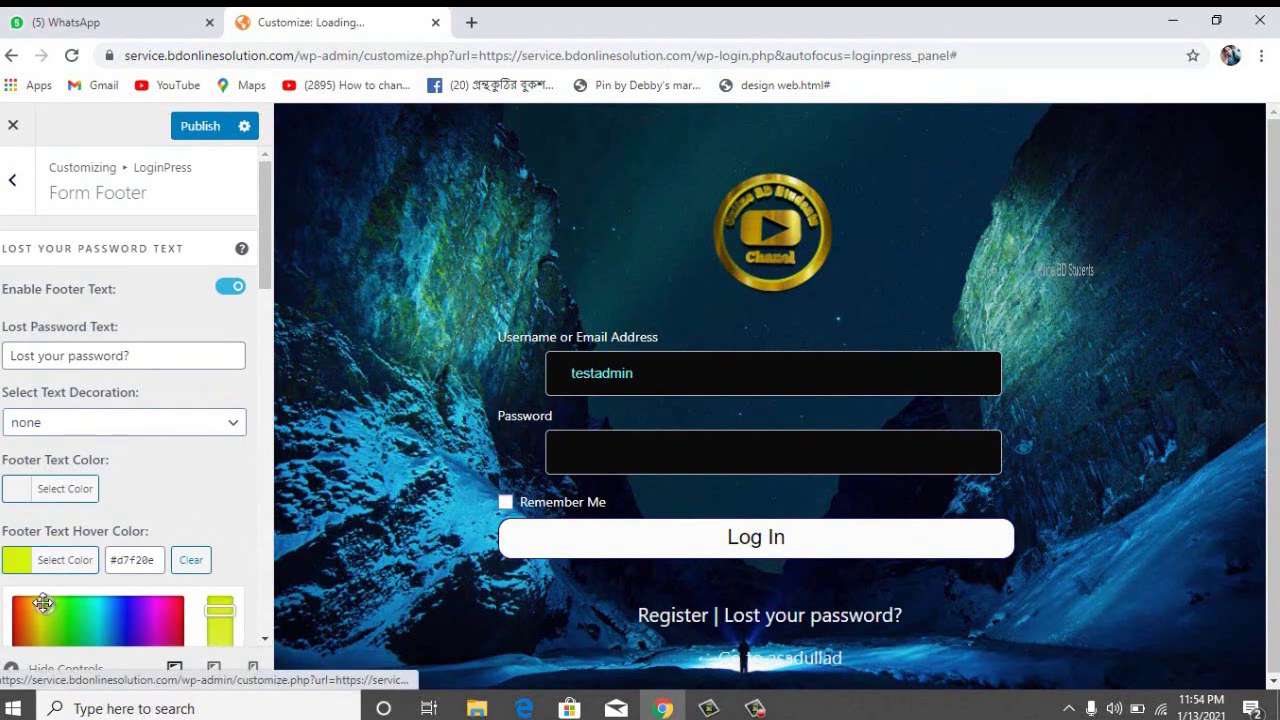
left_click(206, 512)
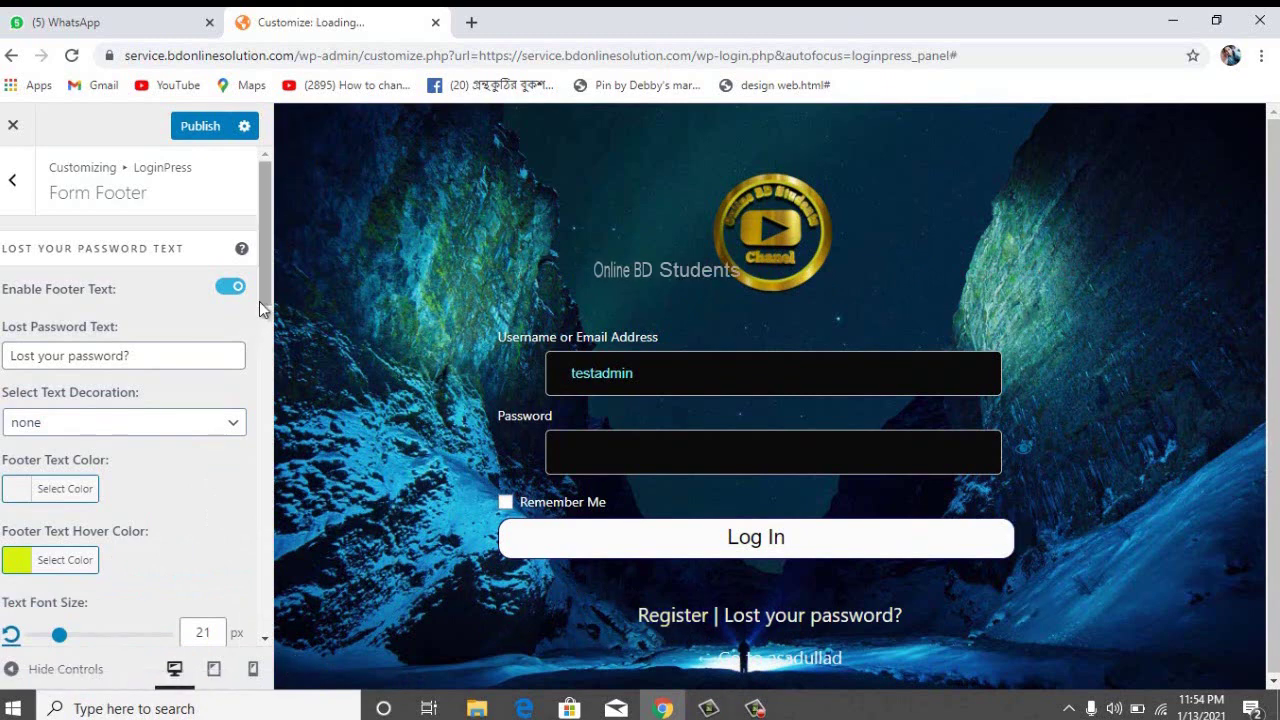
Examine the remaining footer text settings and the text decoration options for the "Back to" text.
left_click_drag(262, 286, 276, 361)
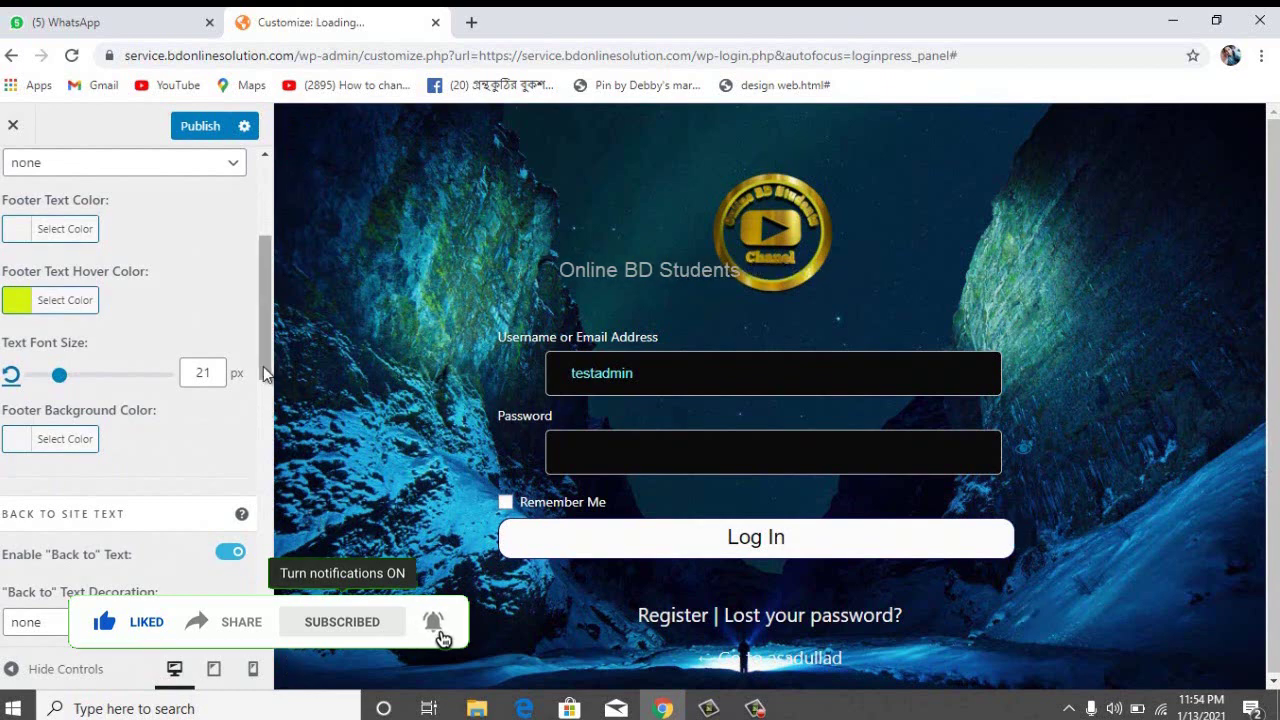
left_click_drag(265, 372, 277, 457)
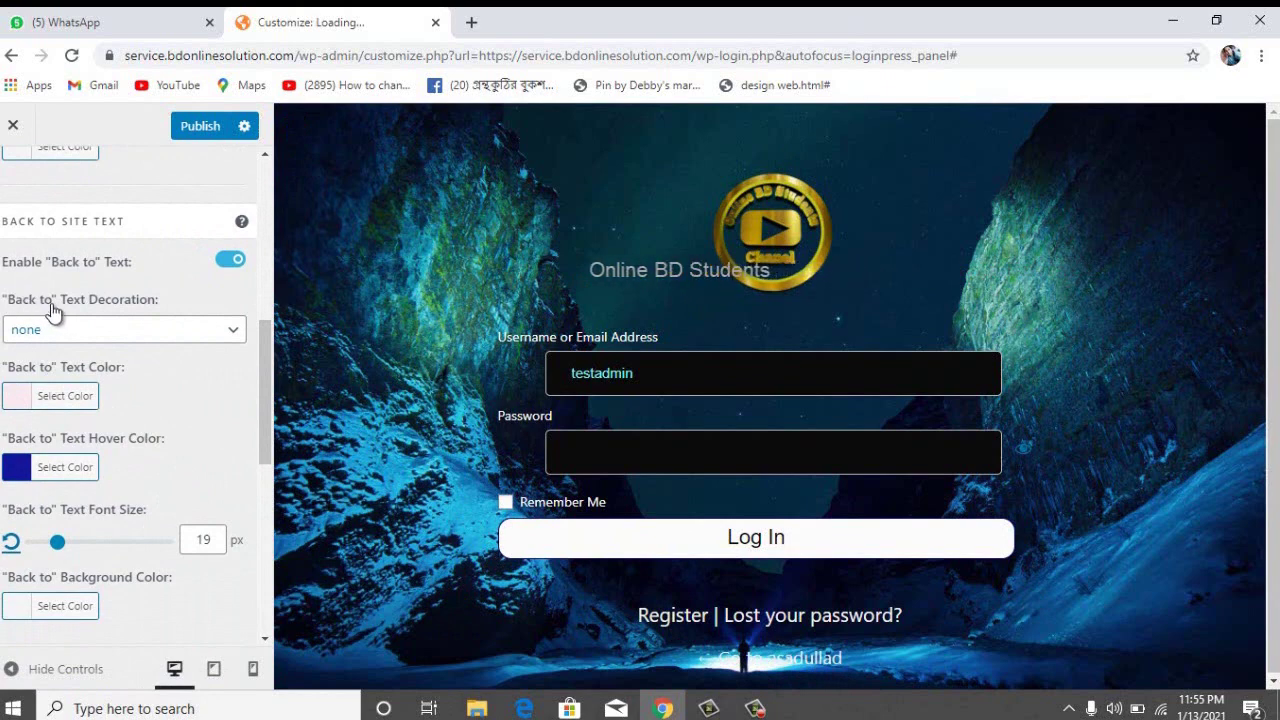
left_click(90, 333)
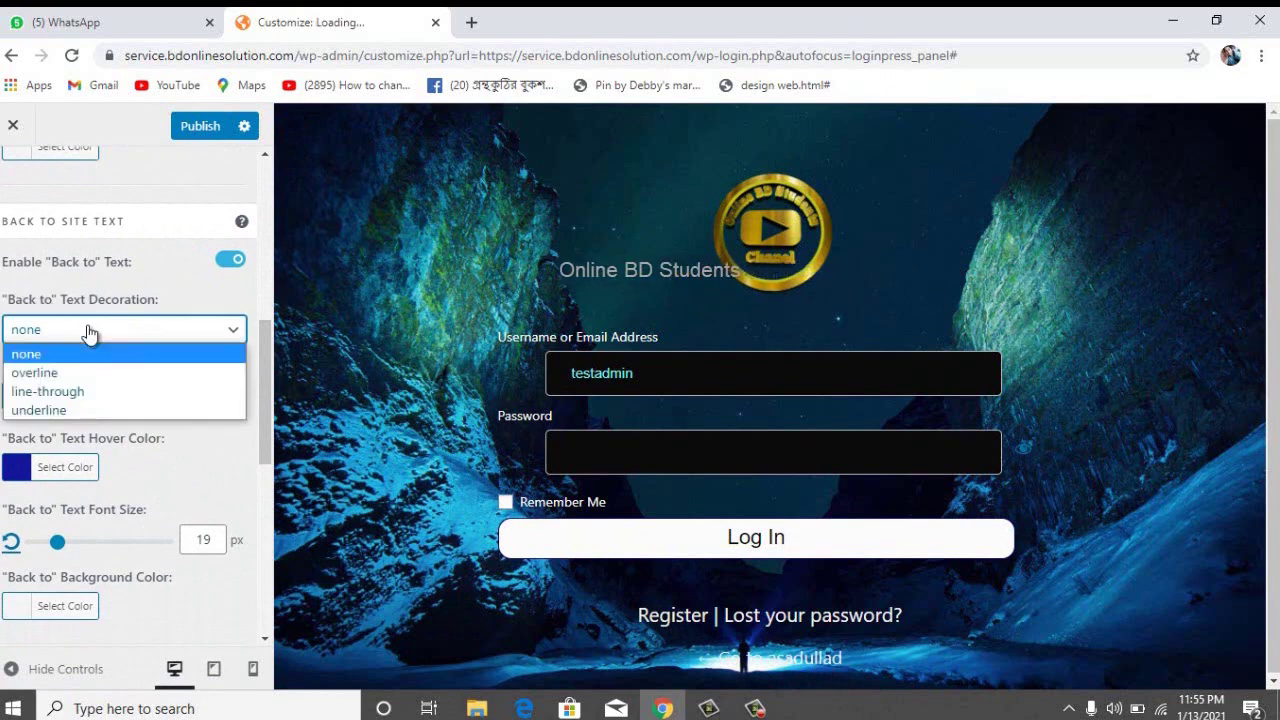
left_click(90, 333)
left_click(90, 333)
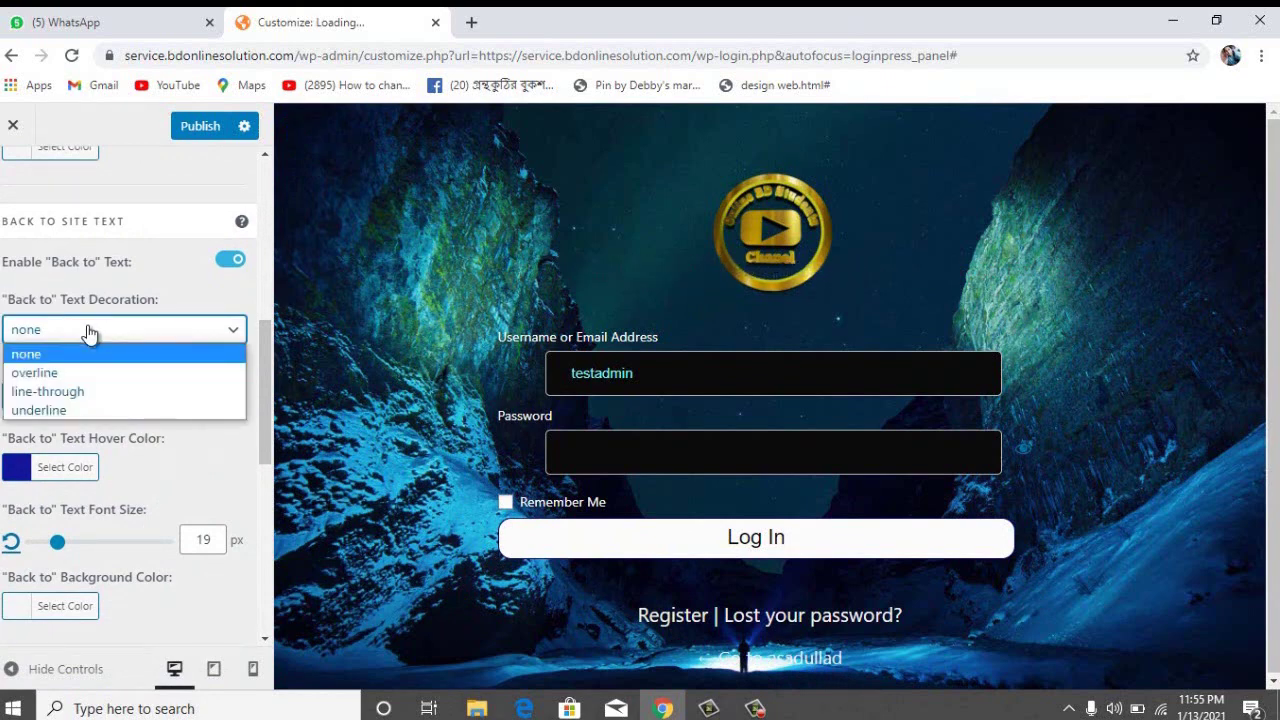
left_click(90, 333)
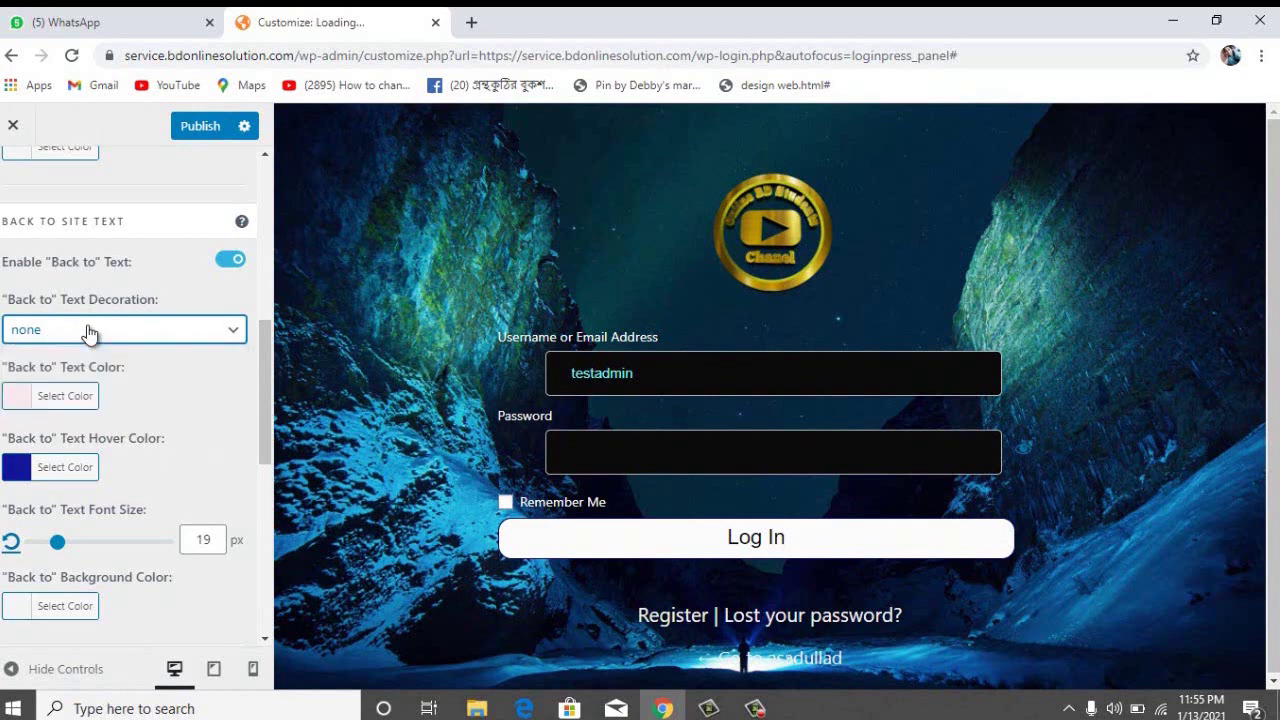
Try yellow #e9ed1c as the "Back to" text hover color.
left_click(33, 471)
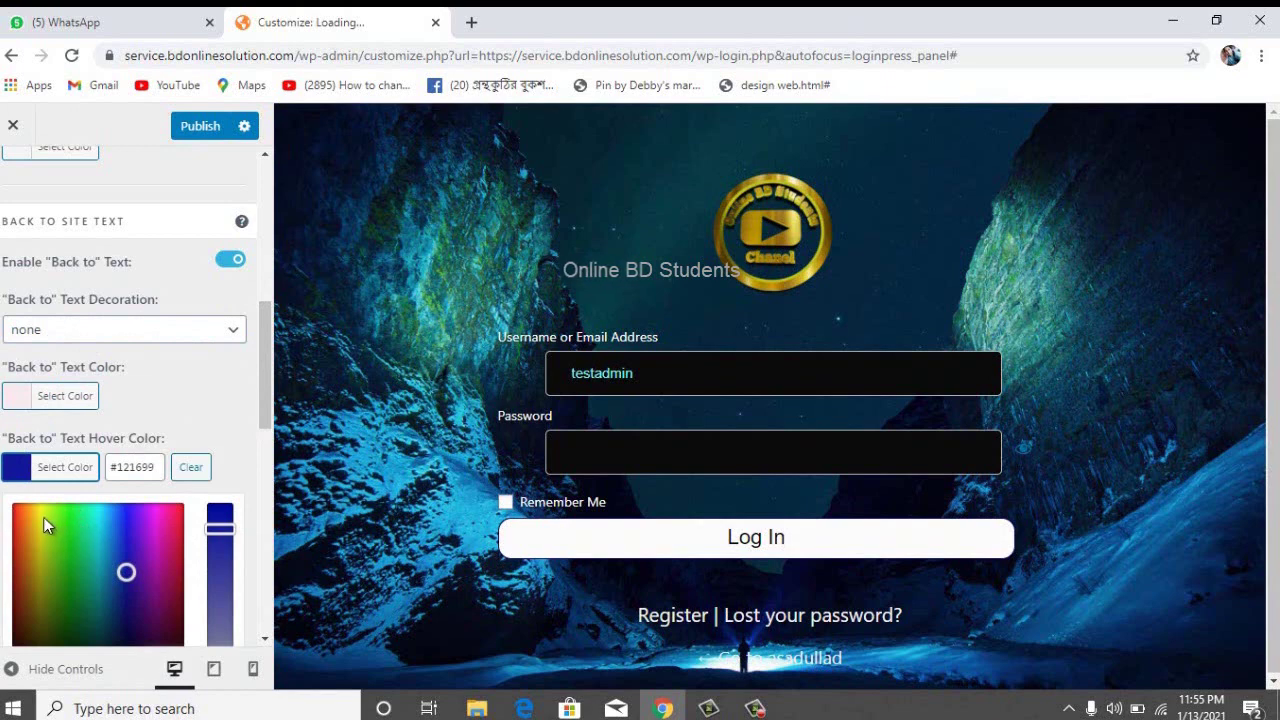
left_click(42, 515)
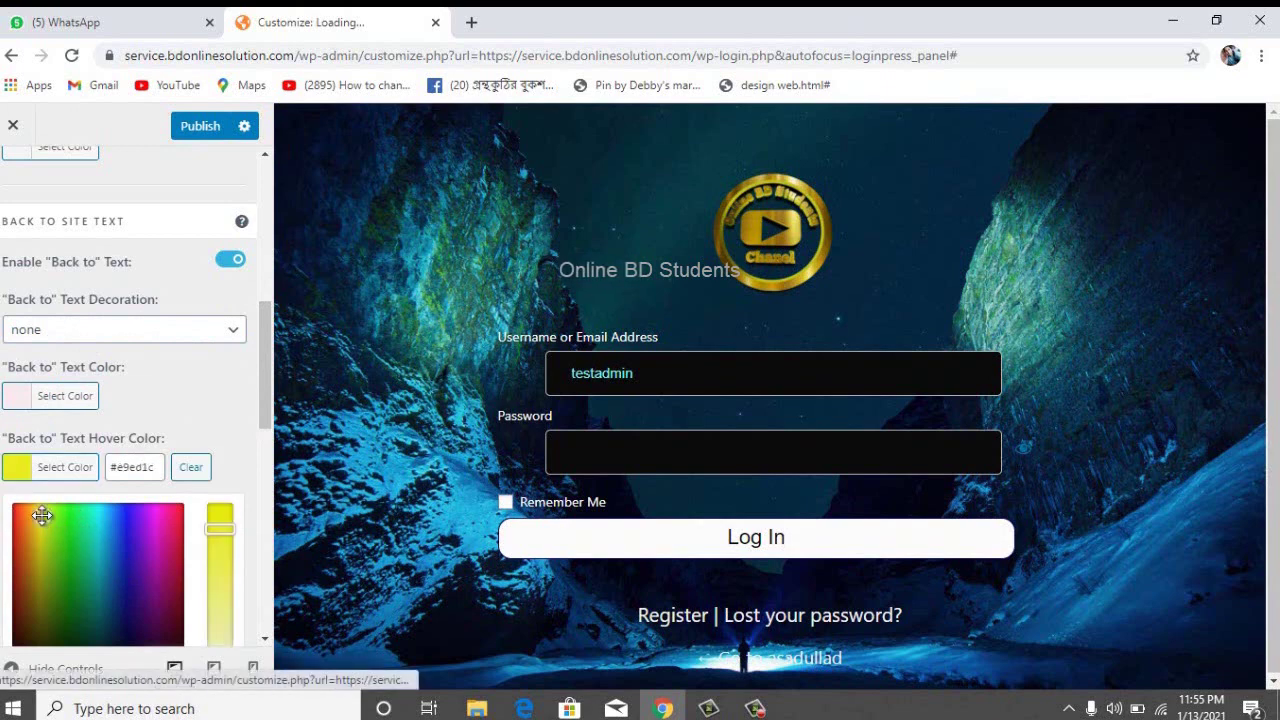
left_click(259, 407)
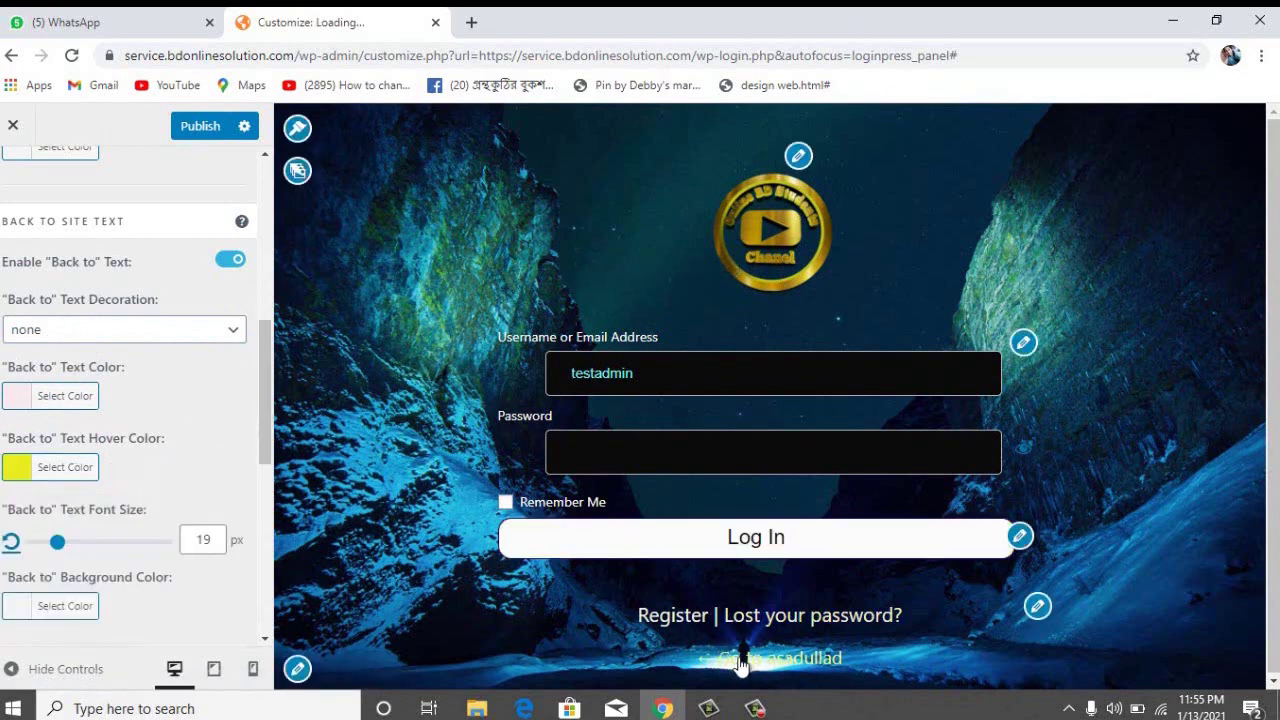
Set the "Back to" text hover color to dark blue #0002aa.
left_click(18, 466)
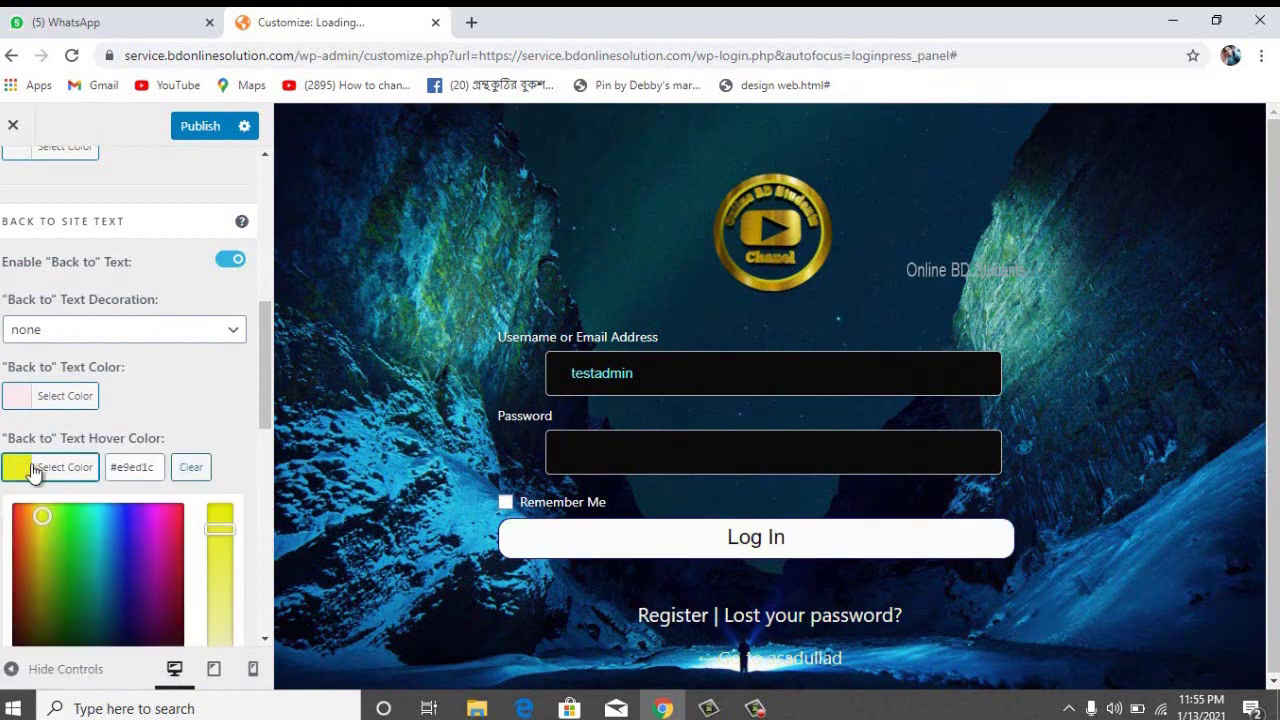
left_click(130, 512)
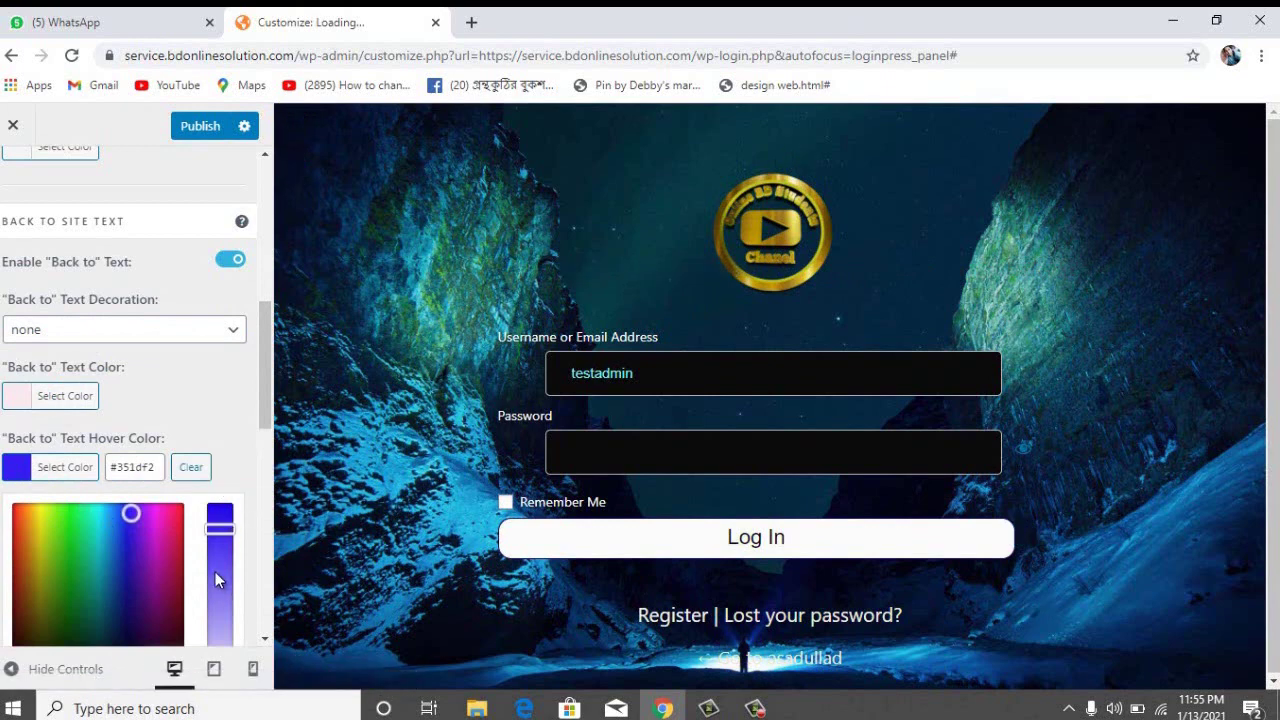
left_click(127, 560)
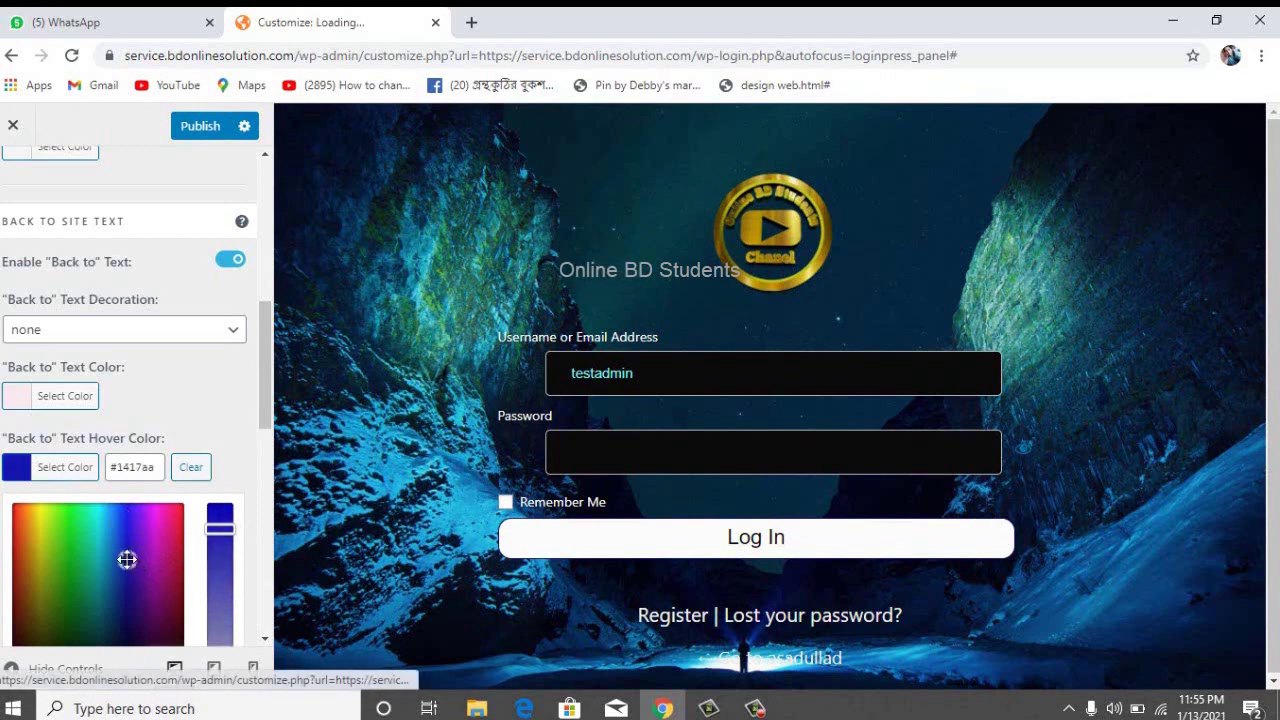
left_click_drag(217, 527, 214, 487)
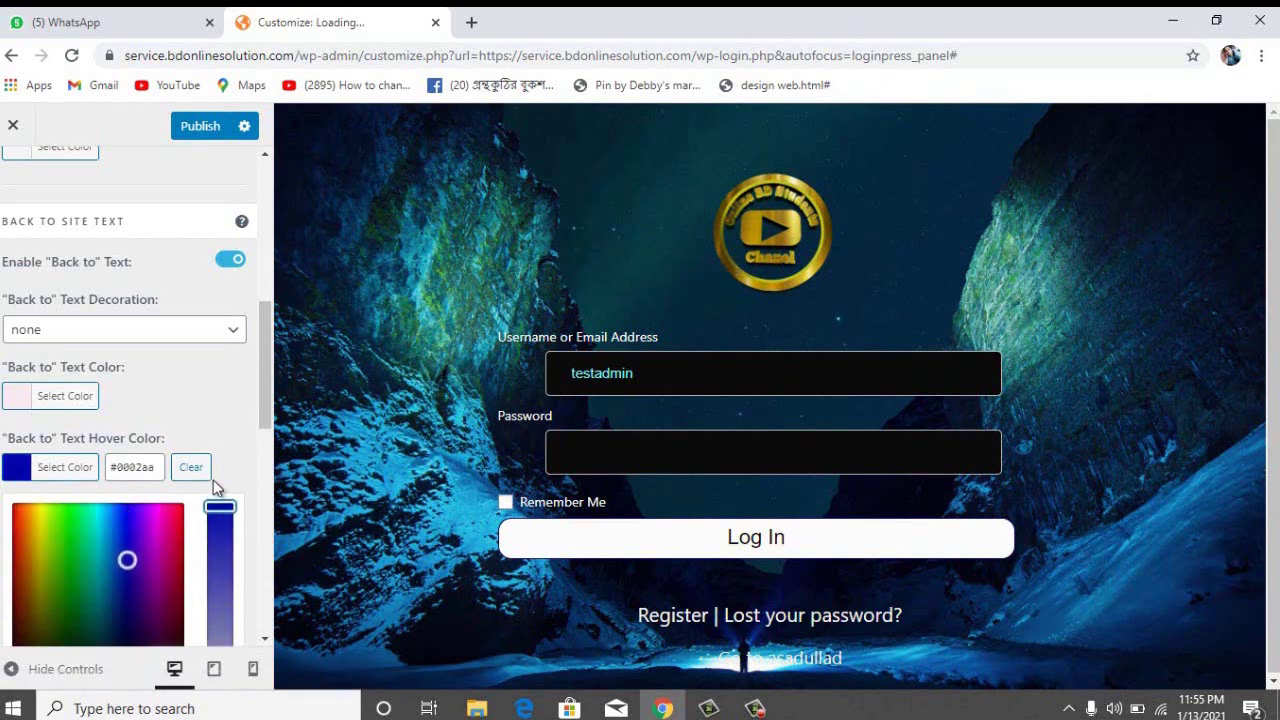
left_click(246, 440)
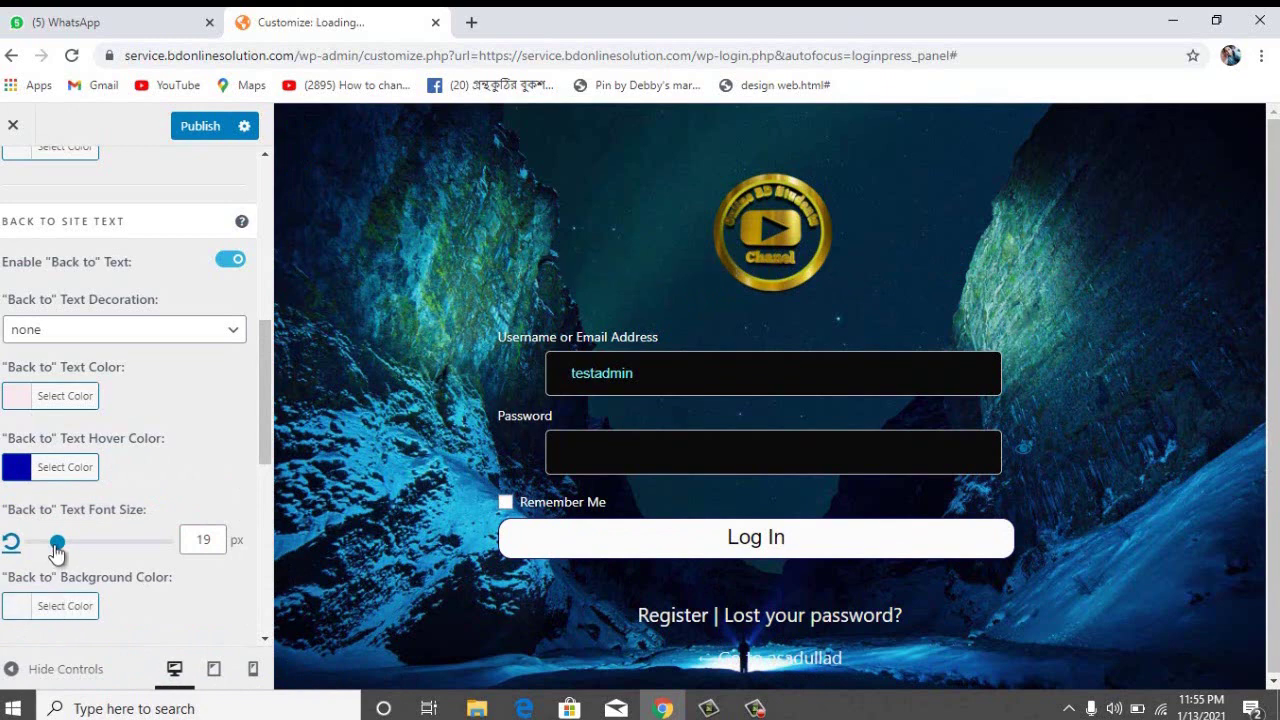
Set the "Back to" text font size to 17 px and enable the copyright note in the LoginPress footer text.
mouse_move(57, 550)
left_mouse_down()
mouse_move(86, 552)
mouse_move(45, 543)
mouse_move(56, 544)
left_mouse_up()
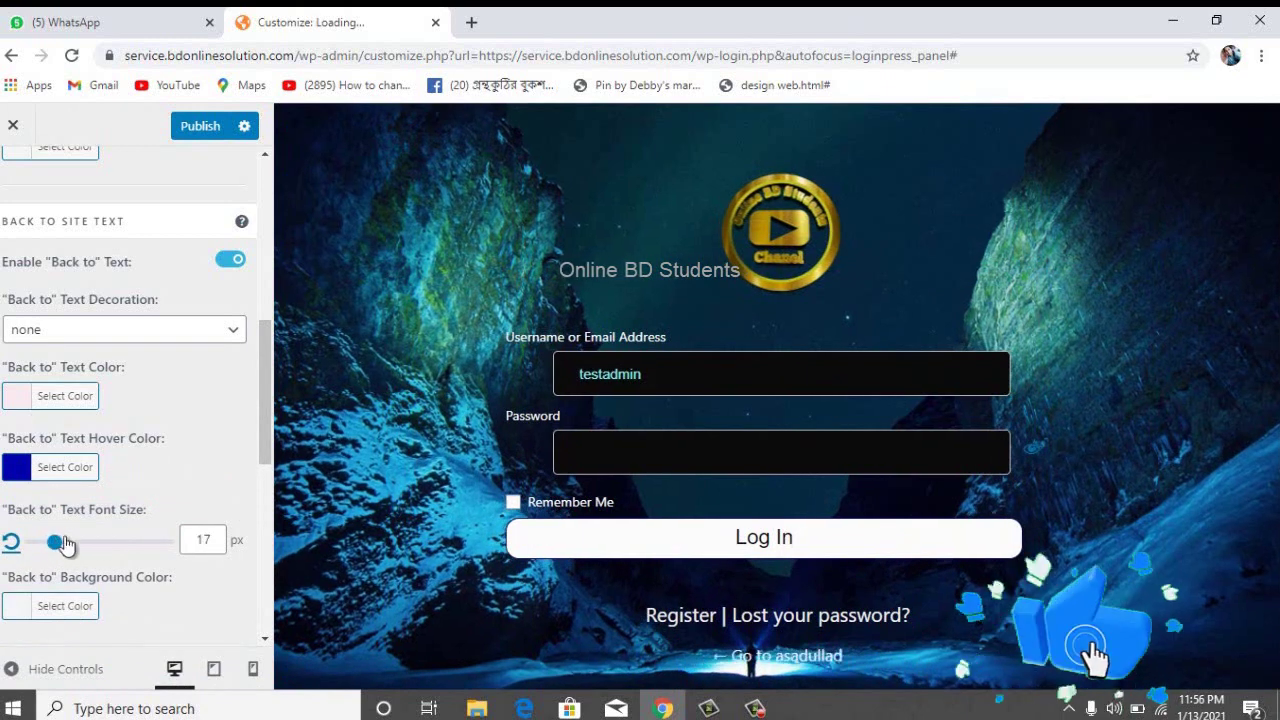
left_click_drag(262, 438, 281, 564)
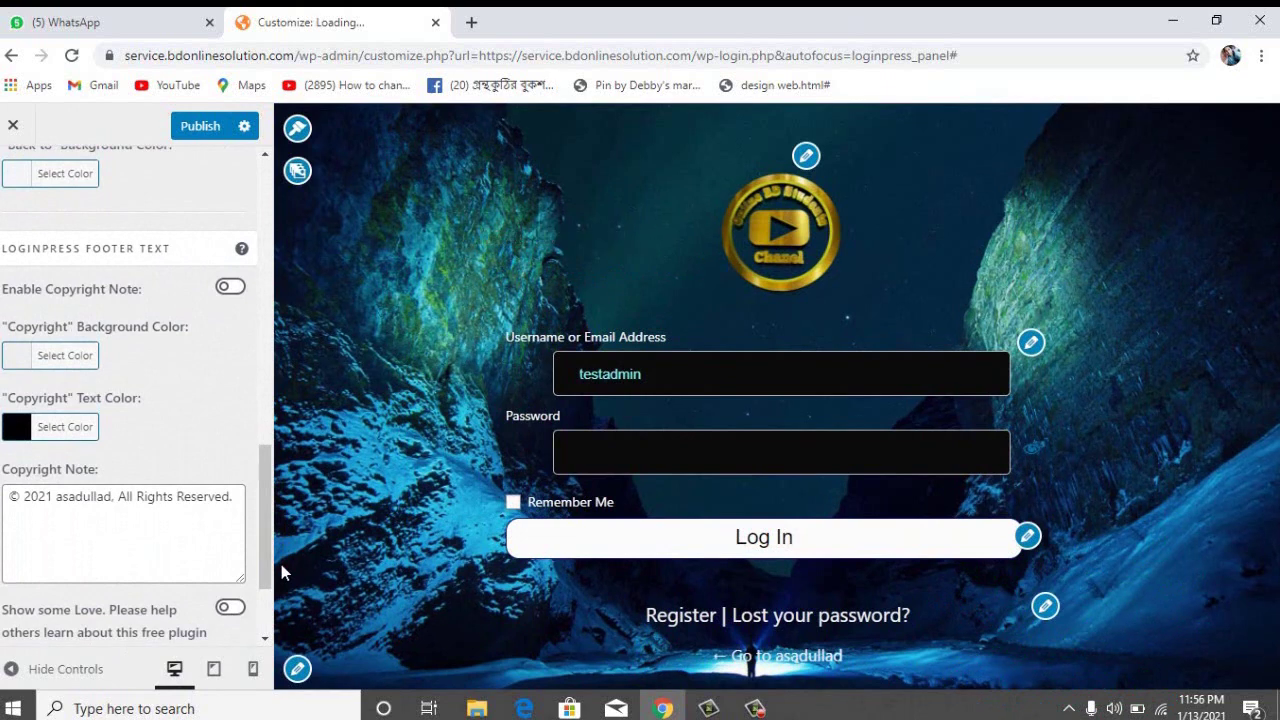
left_click(226, 289)
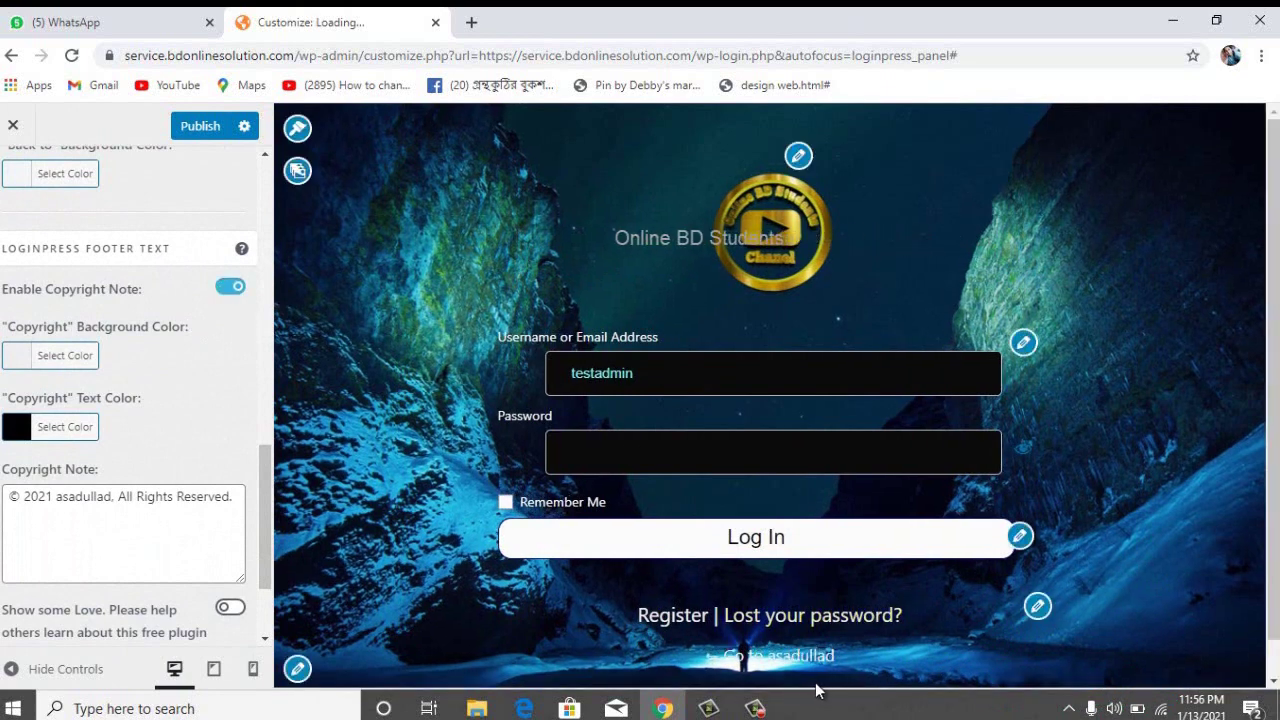
Disable the copyright note in the LoginPress footer text and publish the login page customizations.
left_click(87, 502)
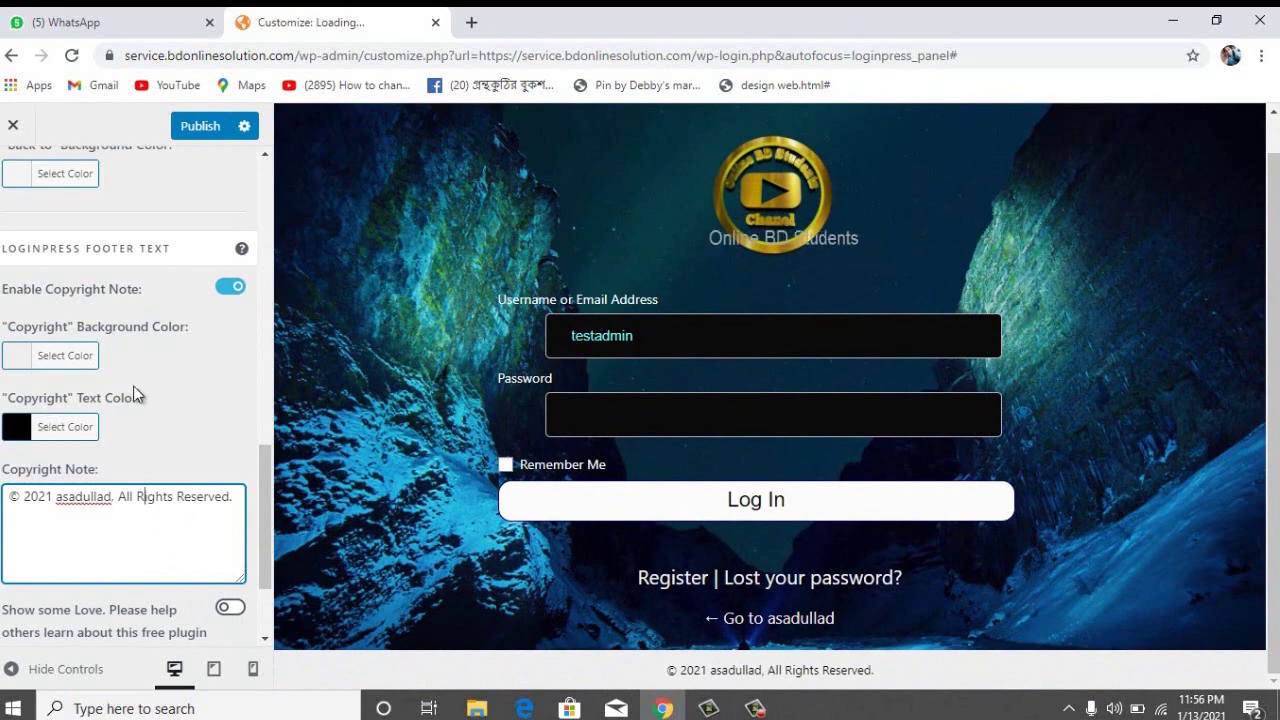
left_click(229, 290)
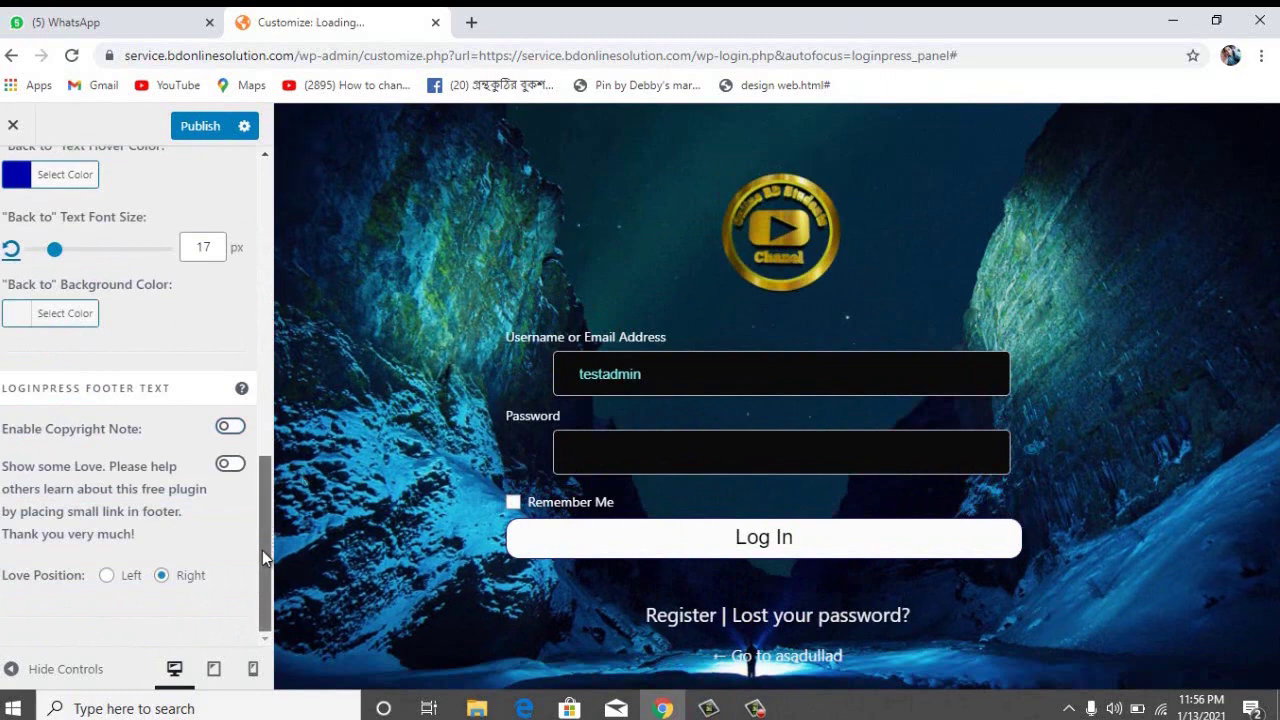
left_click_drag(262, 550, 272, 222)
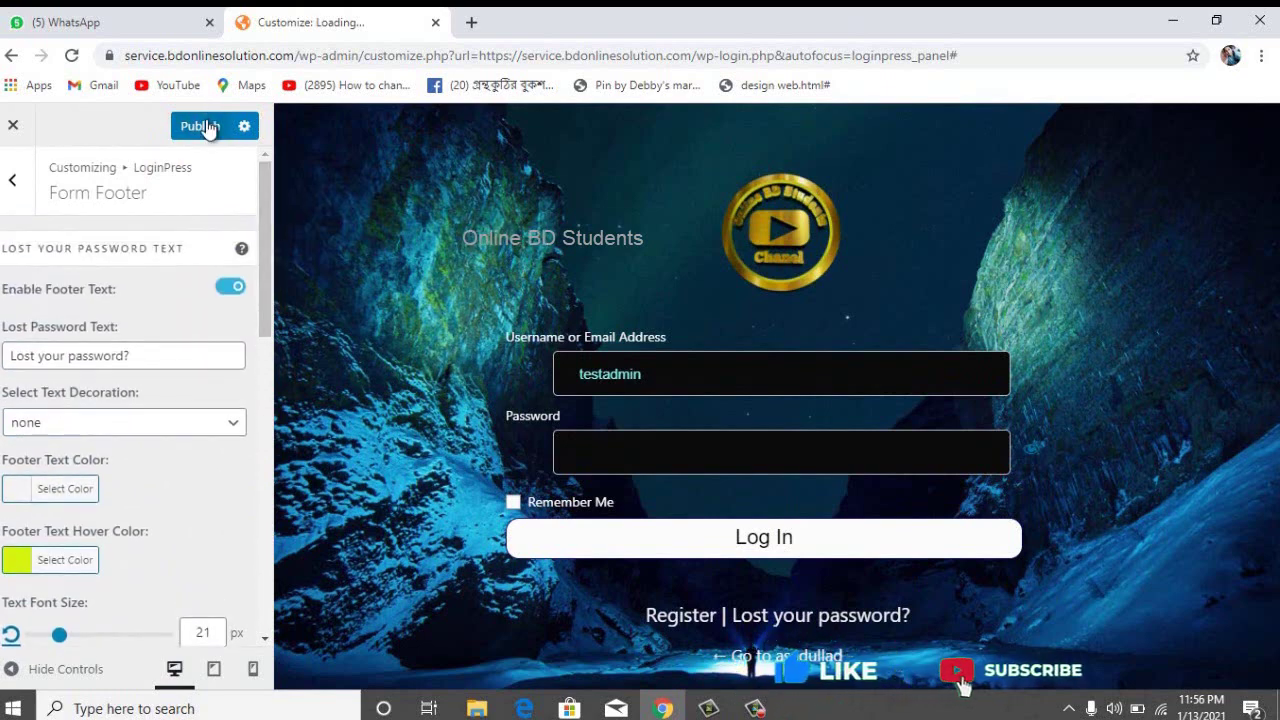
left_click(205, 126)
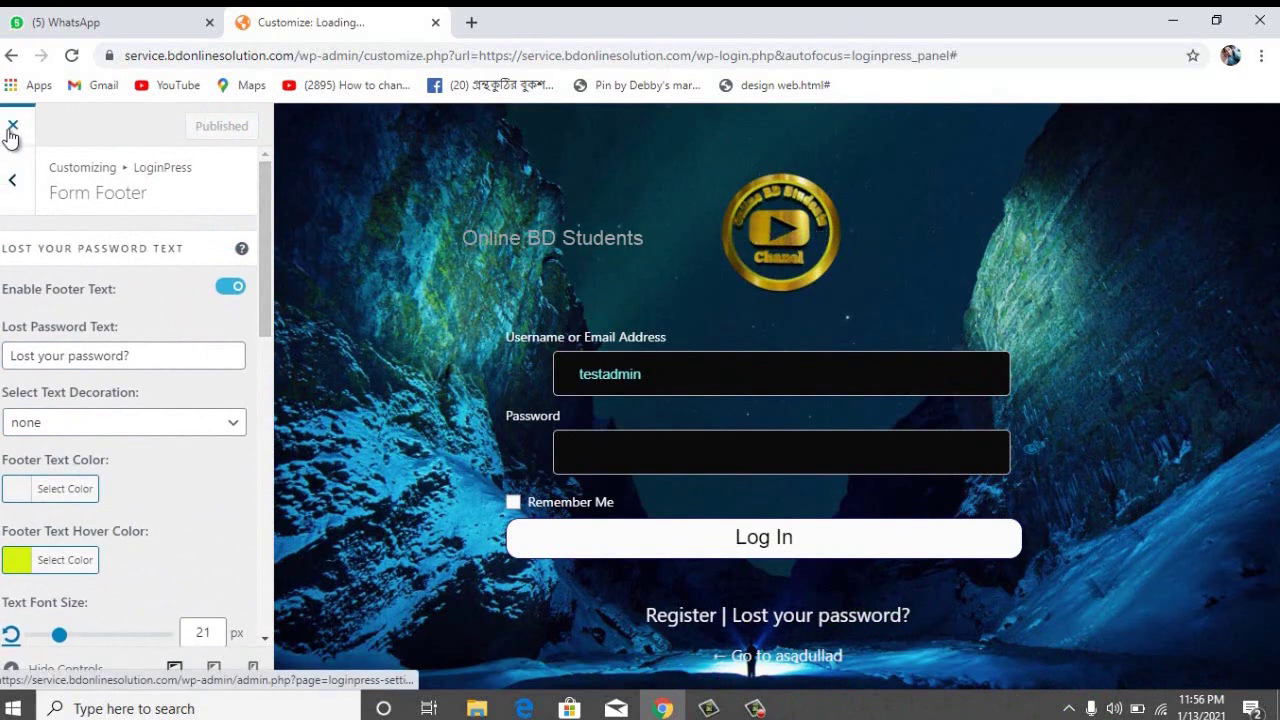
left_click(11, 131)
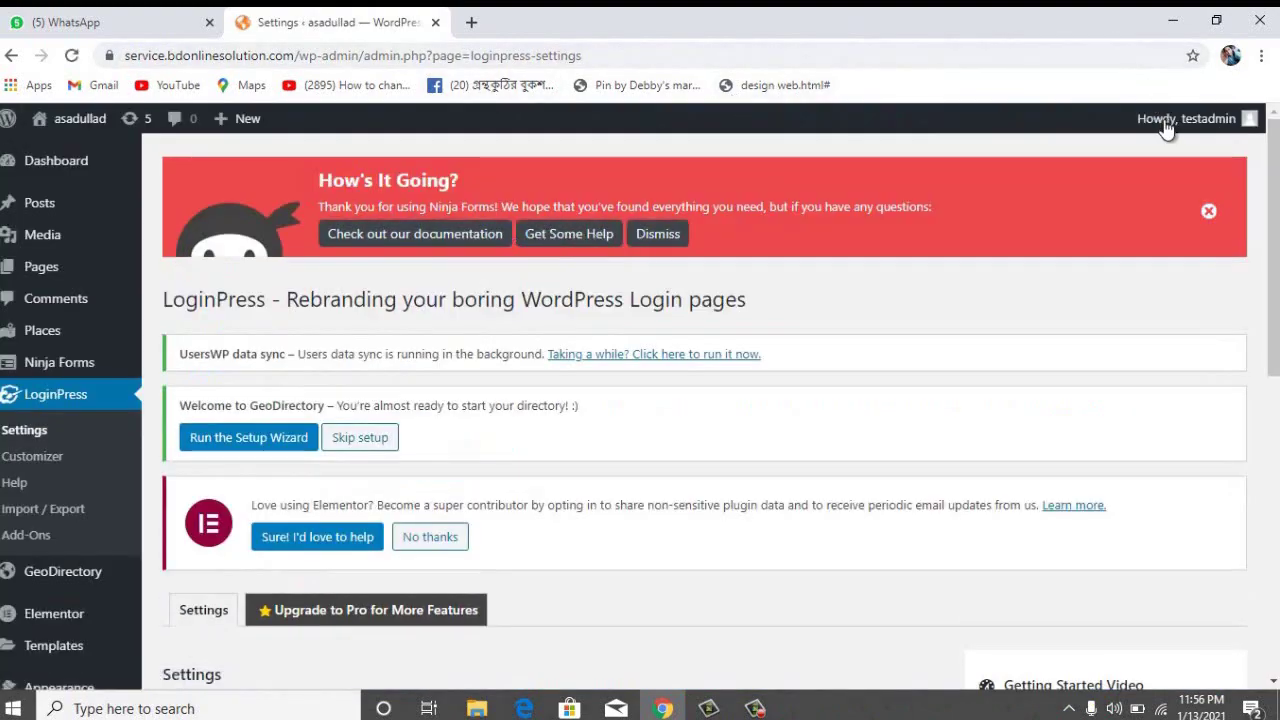
Log out of the WordPress dashboard and open the site's wp-login page to check the published login design.
mouse_move(1170, 120)
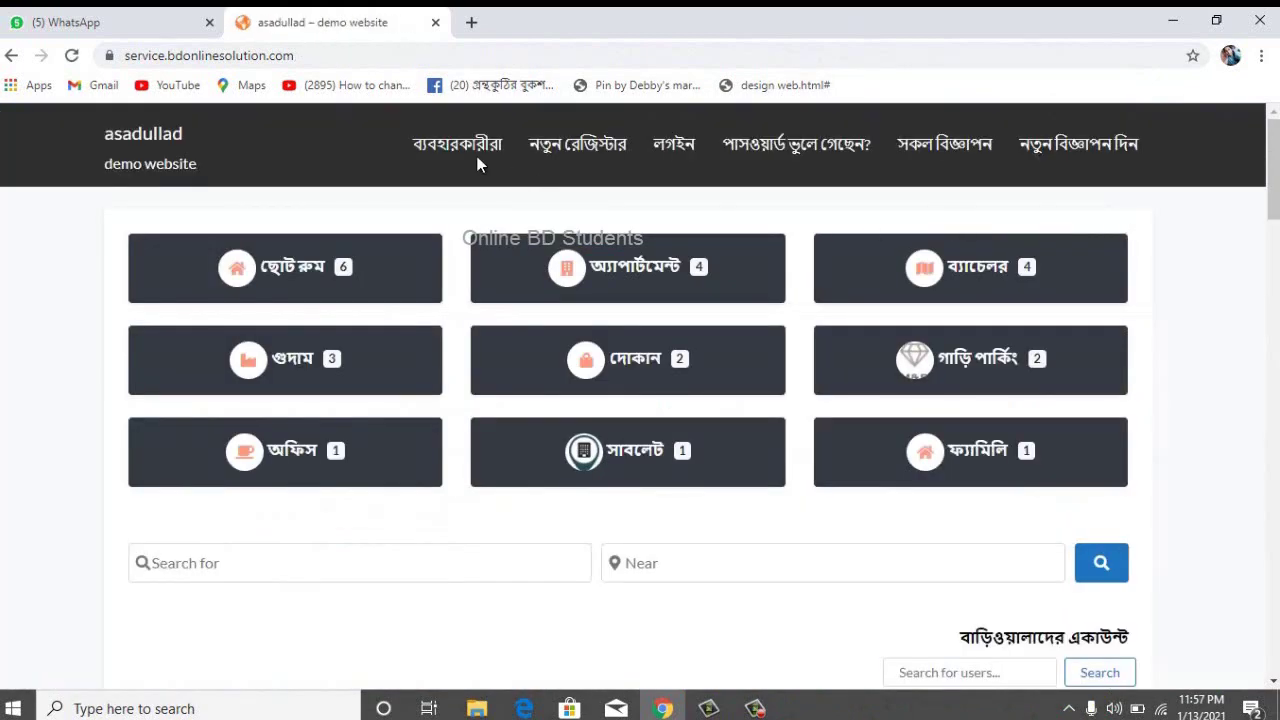
left_click(470, 148)
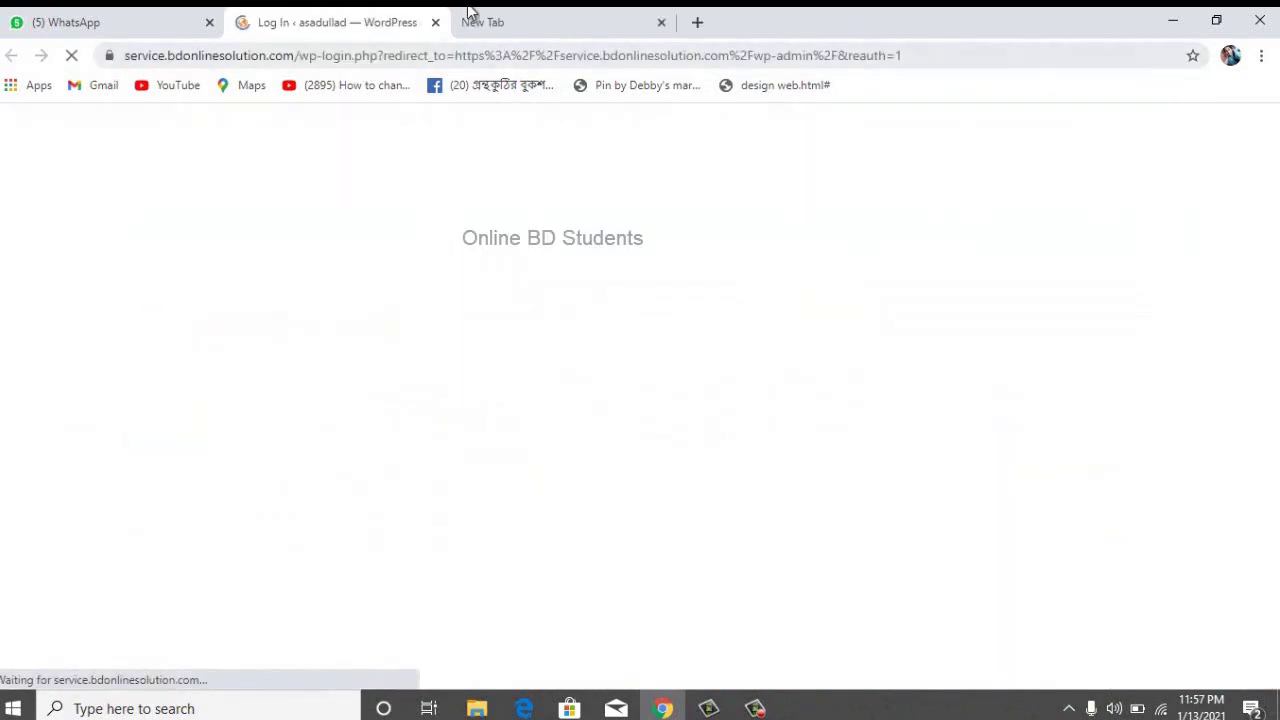
left_click(471, 22)
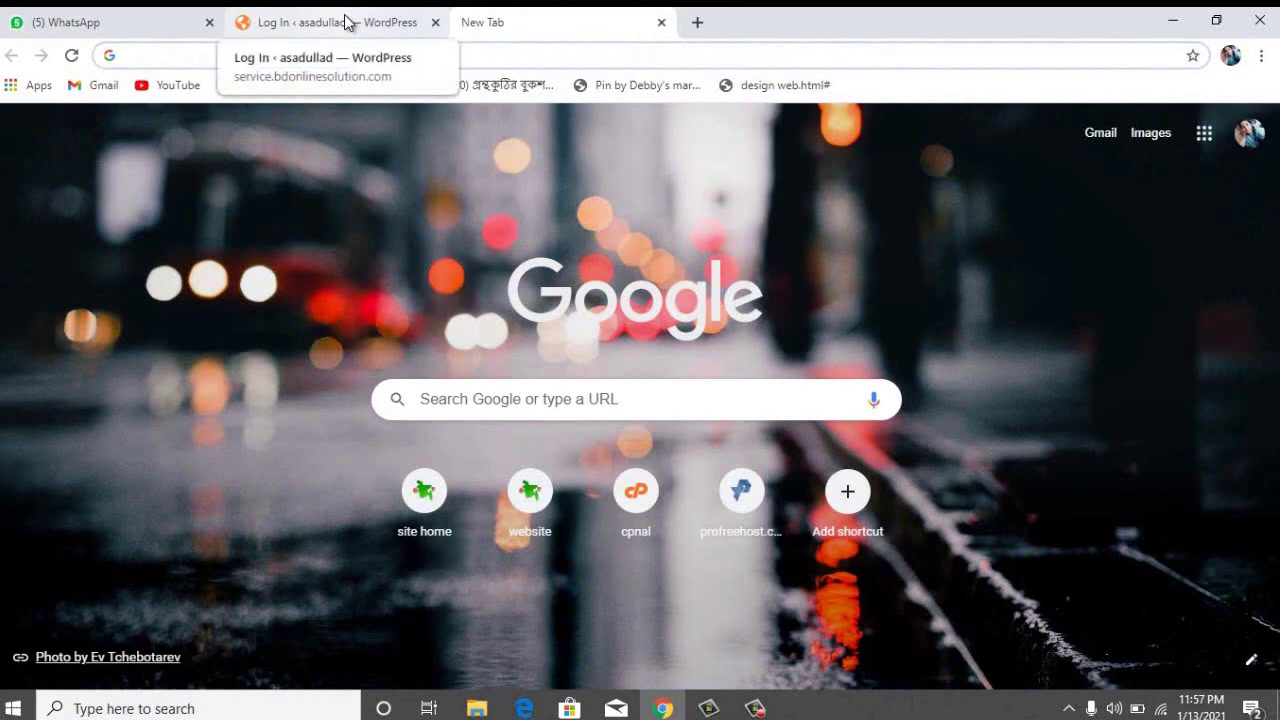
left_click(419, 14)
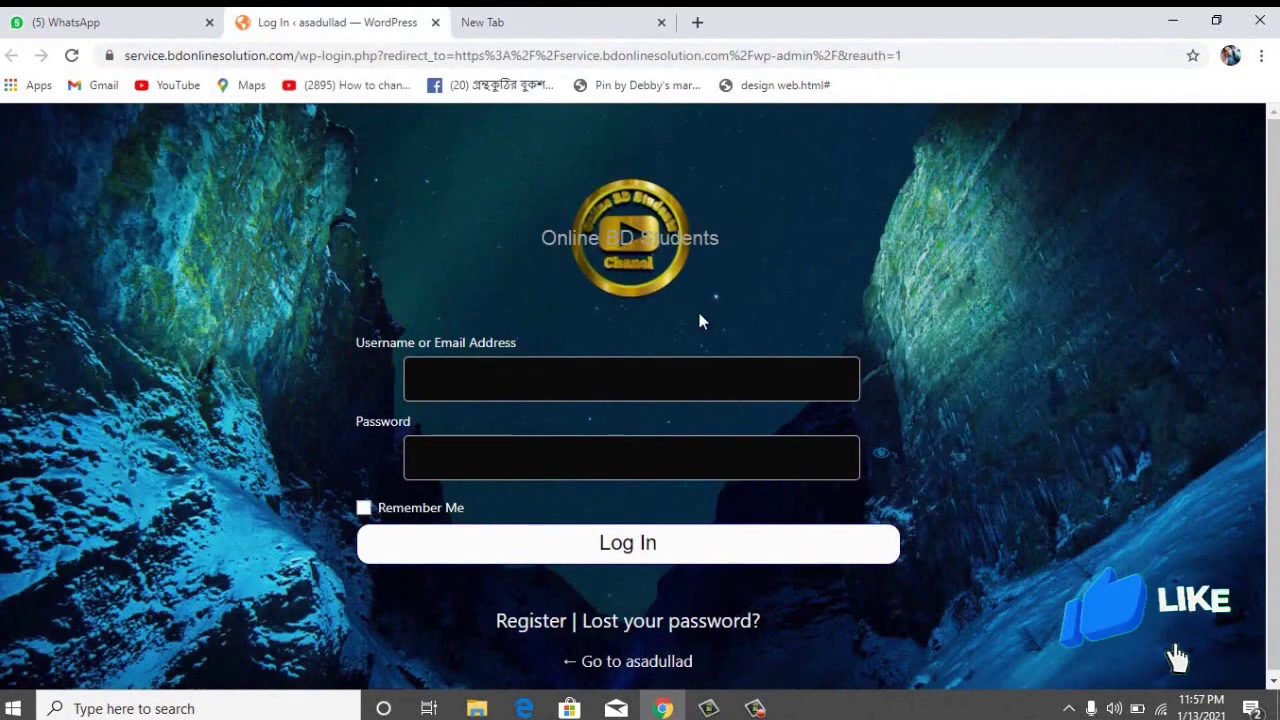